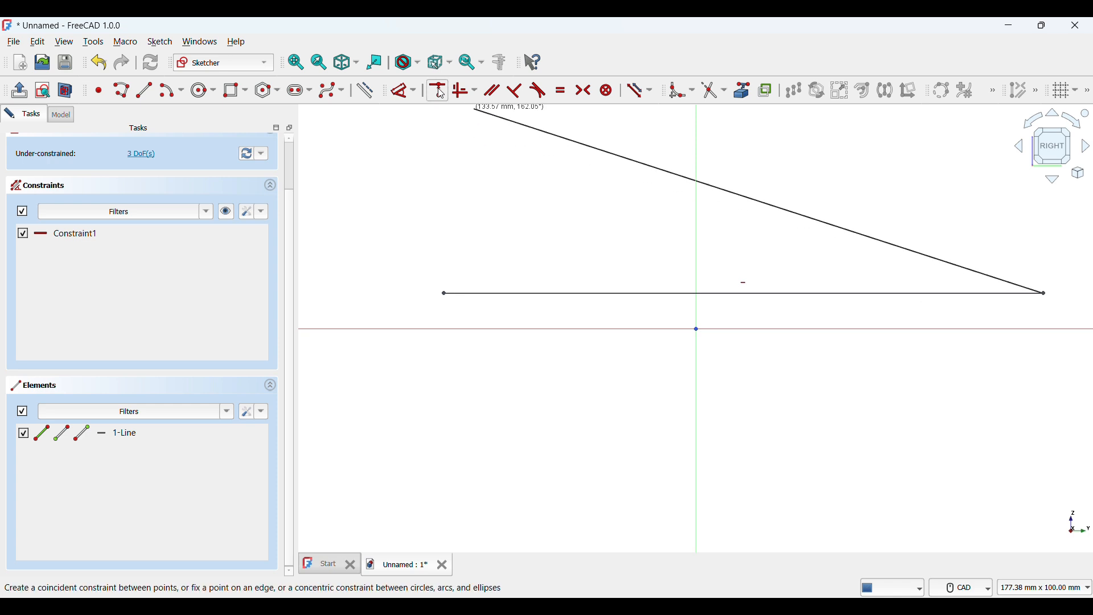
- Dimension the horizontal line's length as 60 mm
{"action": "left_click", "coordinate": [812, 293]}
{"action": "left_click", "coordinate": [820, 427]}
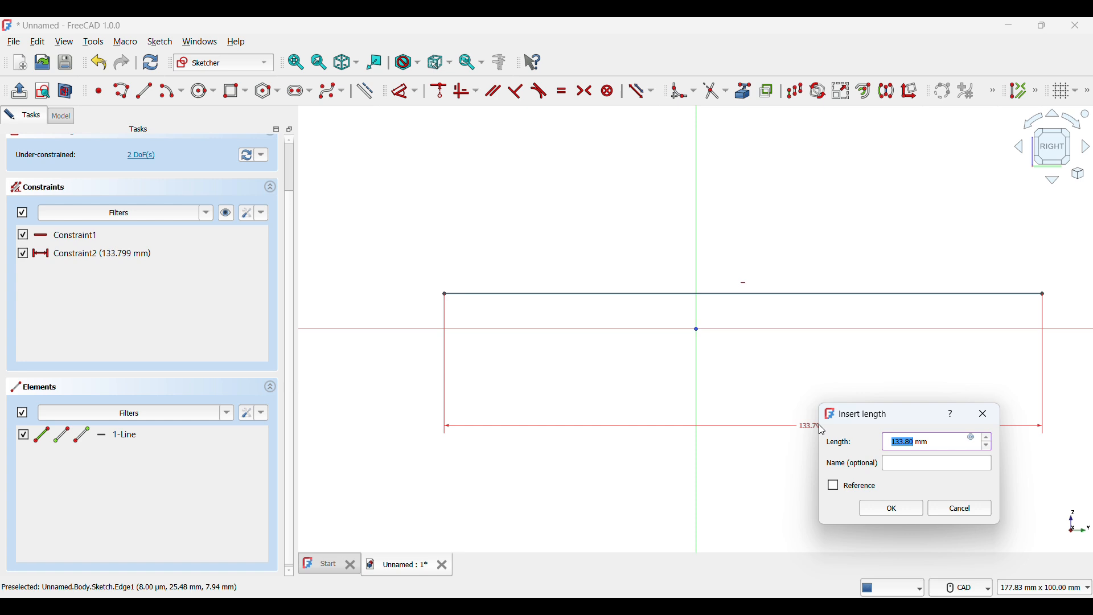
{"action": "key", "text": "Return"}
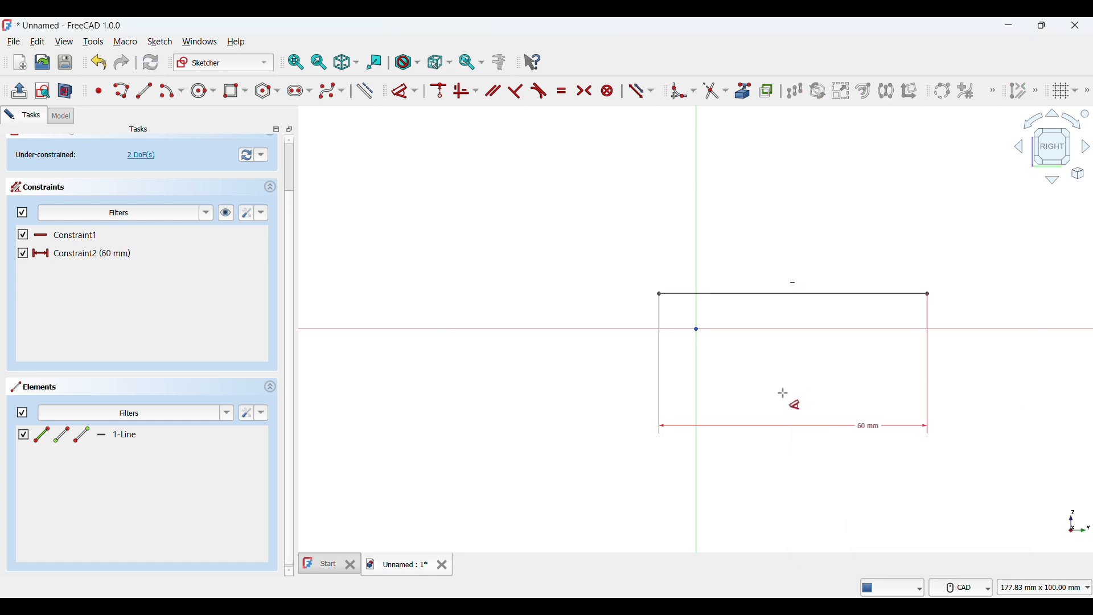
- Try to set a distance of 0 between the line's left endpoint and the sketch origin, and undo it
{"action": "left_click", "coordinate": [695, 329]}
{"action": "left_click", "coordinate": [659, 293]}
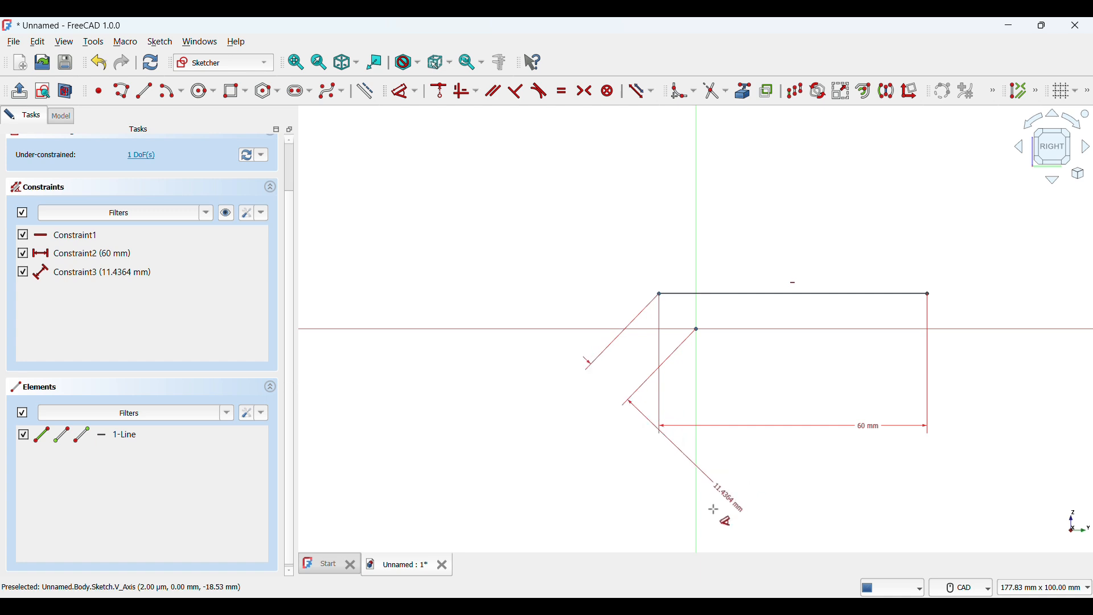
{"action": "left_click", "coordinate": [700, 469]}
{"action": "type", "text": "0"}
{"action": "key", "text": "Return"}
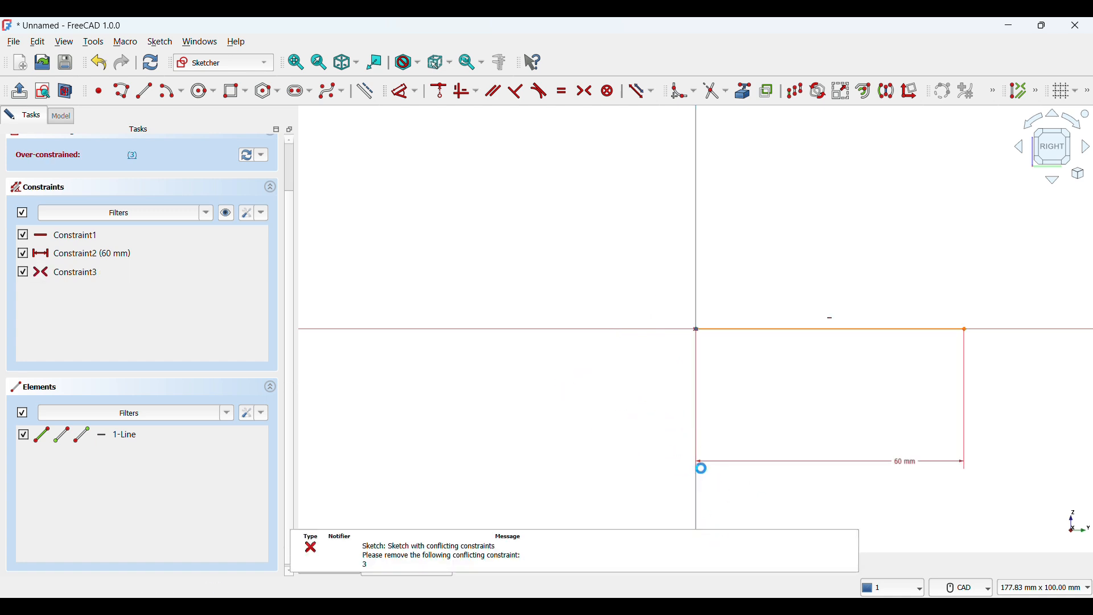
{"action": "key", "text": "ctrl+z"}
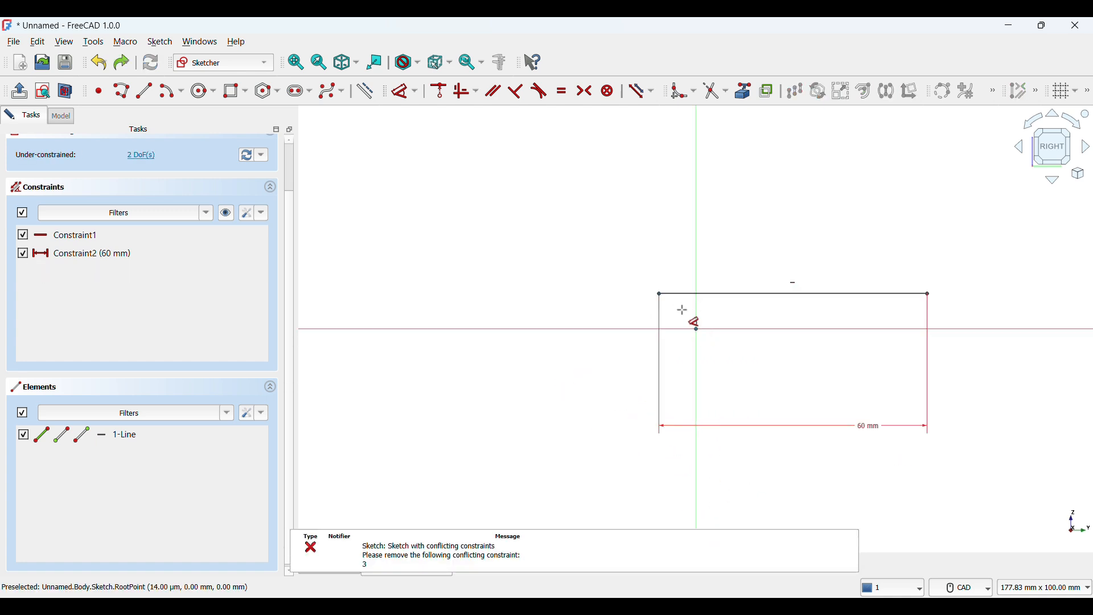
- Set the horizontal distance between the line's left endpoint and the vertical axis to 30 mm
{"action": "left_click", "coordinate": [683, 310]}
{"action": "left_click", "coordinate": [659, 294]}
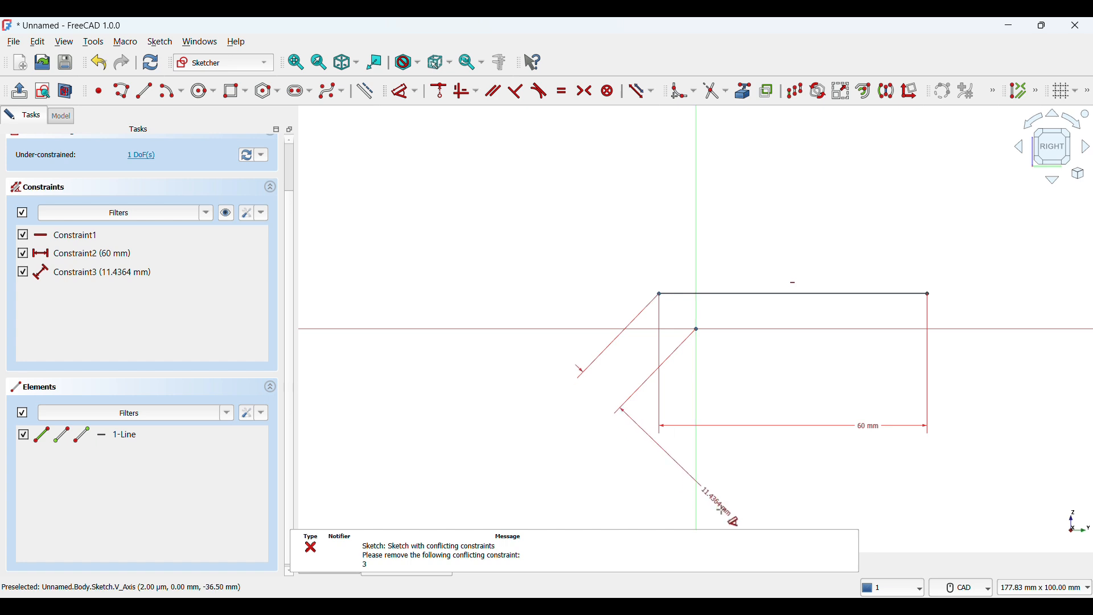
{"action": "left_click", "coordinate": [677, 224]}
{"action": "type", "text": "30"}
{"action": "key", "text": "Return"}
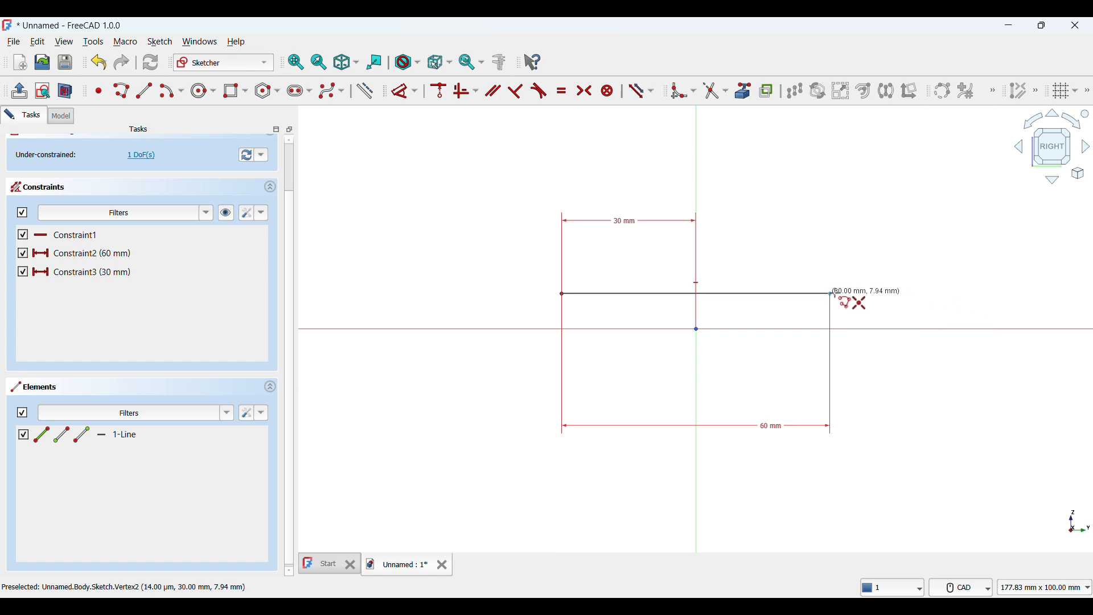
- Draw a stepped polyline from the base line's right endpoint: slanted, horizontal, vertical, then horizontal, ending on the vertical axis
{"action": "left_click", "coordinate": [832, 294]}
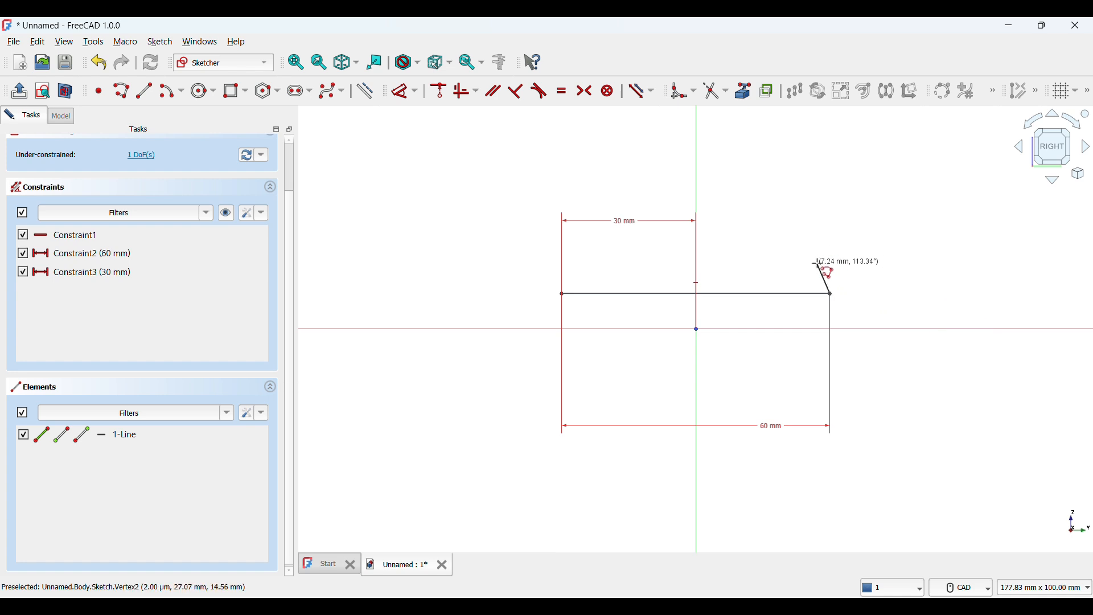
{"action": "left_click", "coordinate": [818, 269]}
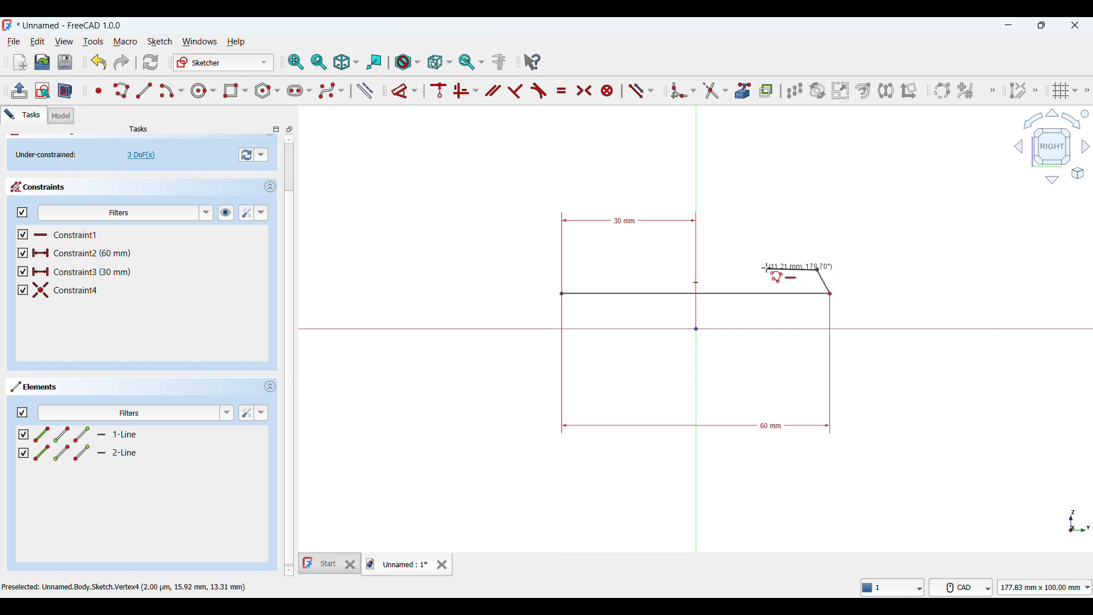
{"action": "left_click", "coordinate": [764, 269]}
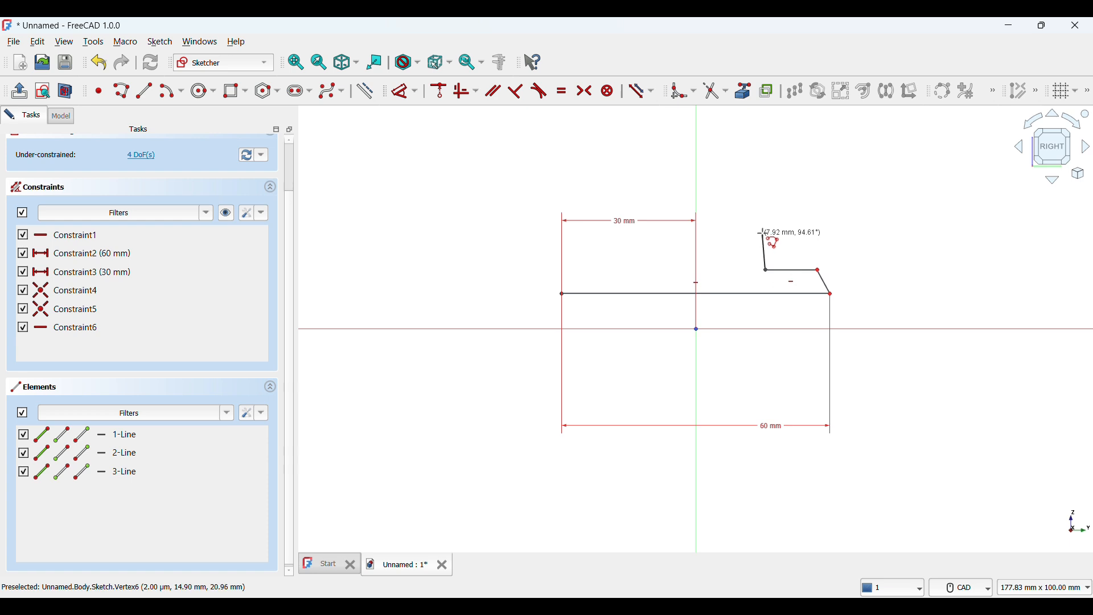
{"action": "left_click", "coordinate": [767, 245]}
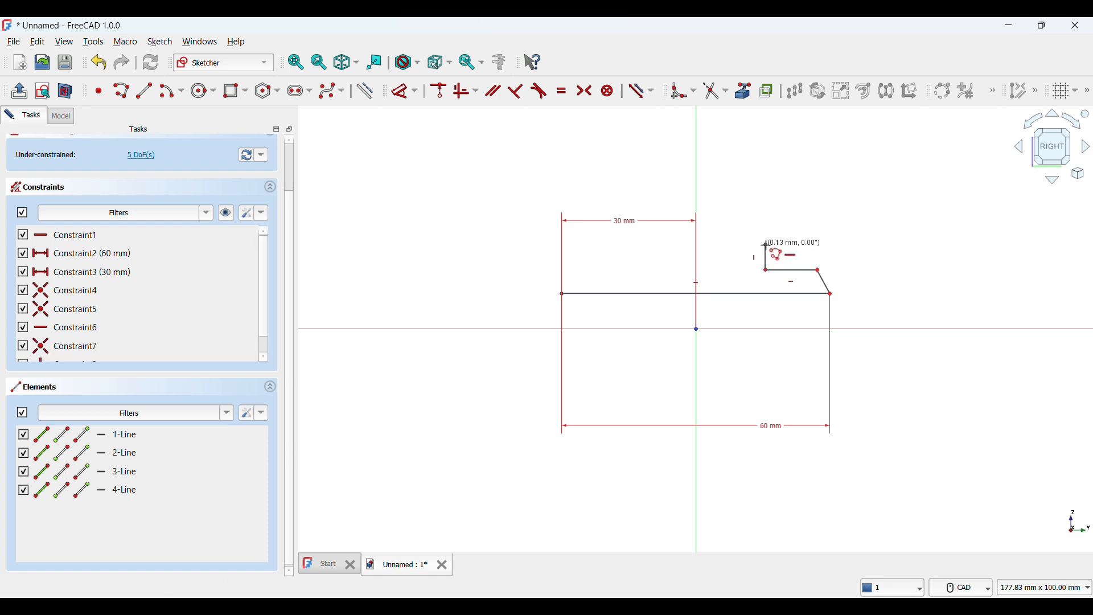
{"action": "left_click", "coordinate": [696, 245]}
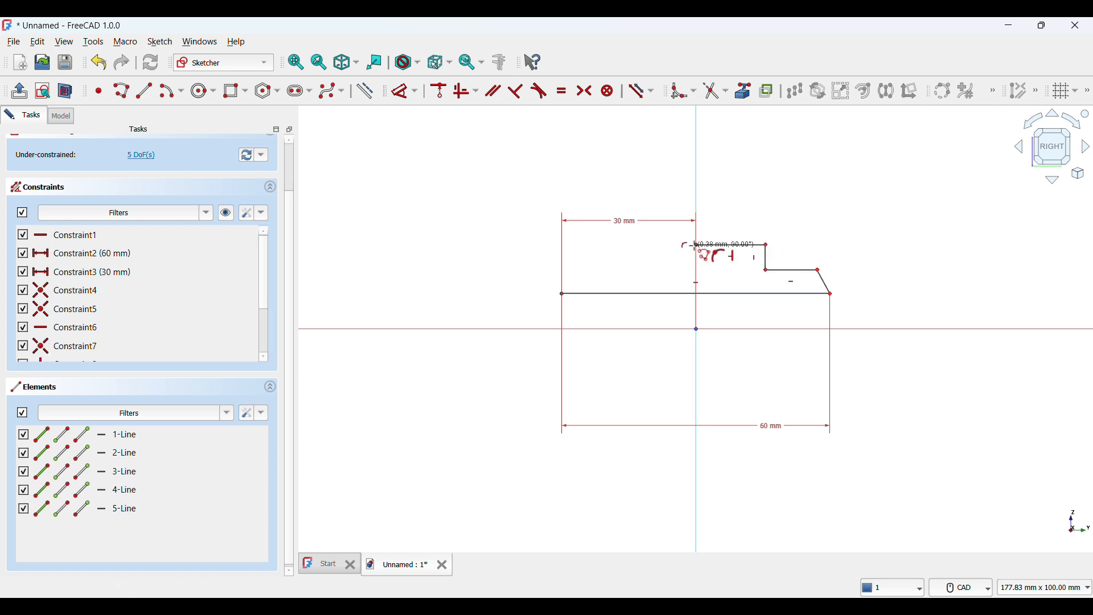
- Set the distance between the 60 mm base line and the horizontal axis to 3 mm
{"action": "left_click", "coordinate": [400, 92]}
{"action": "left_click", "coordinate": [810, 295]}
{"action": "left_click", "coordinate": [804, 329]}
{"action": "left_click", "coordinate": [953, 367]}
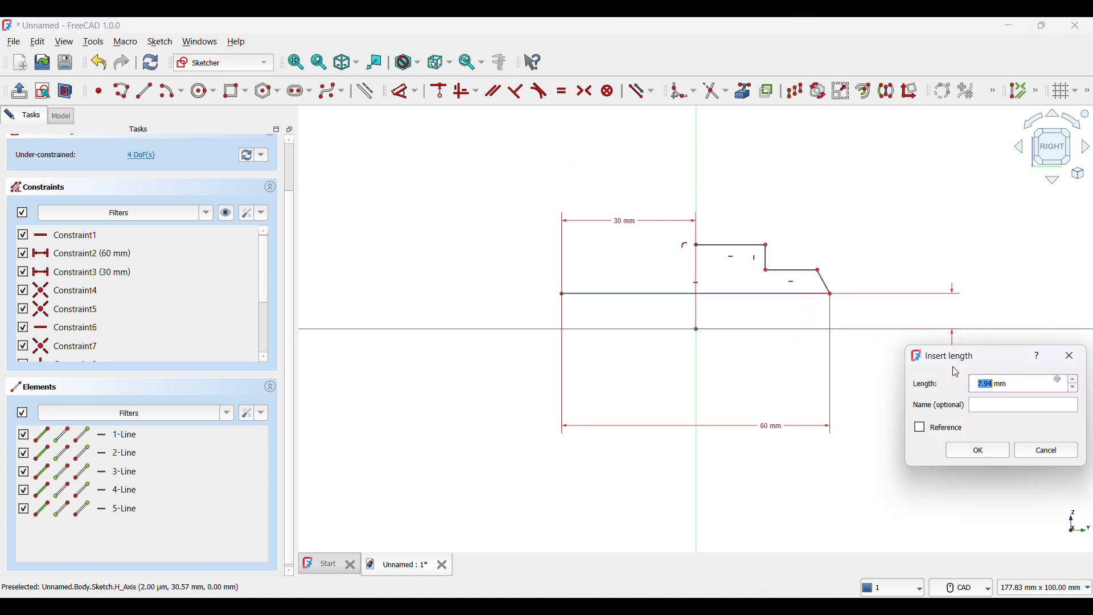
{"action": "key", "text": "Return"}
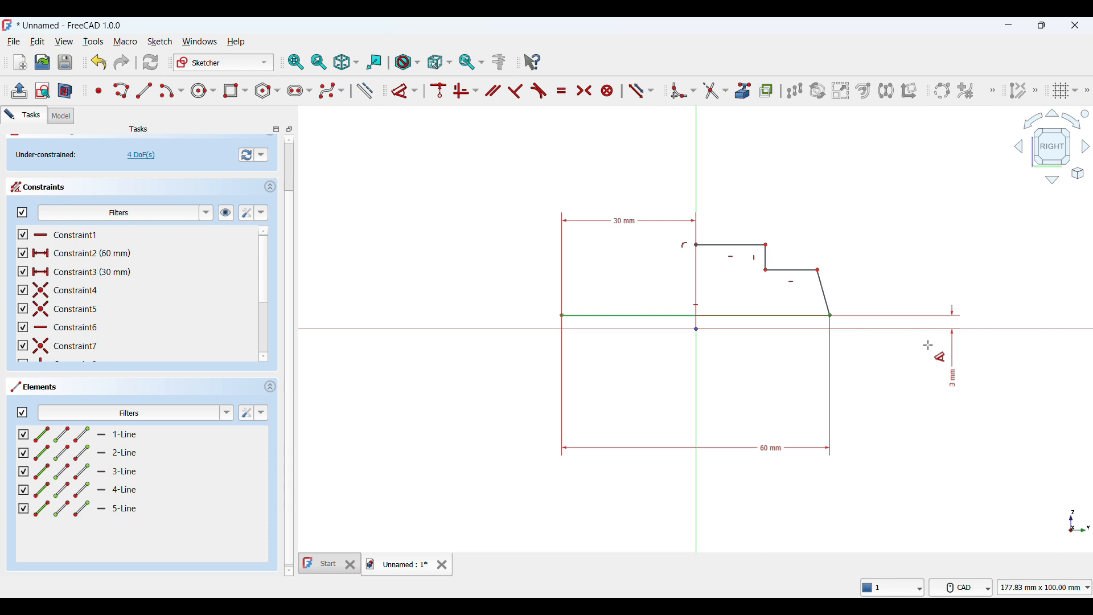
- Set the height of the lower horizontal step line above the horizontal axis to 7.5 mm
{"action": "left_click", "coordinate": [794, 271]}
{"action": "left_click", "coordinate": [788, 329]}
{"action": "left_click", "coordinate": [1023, 355]}
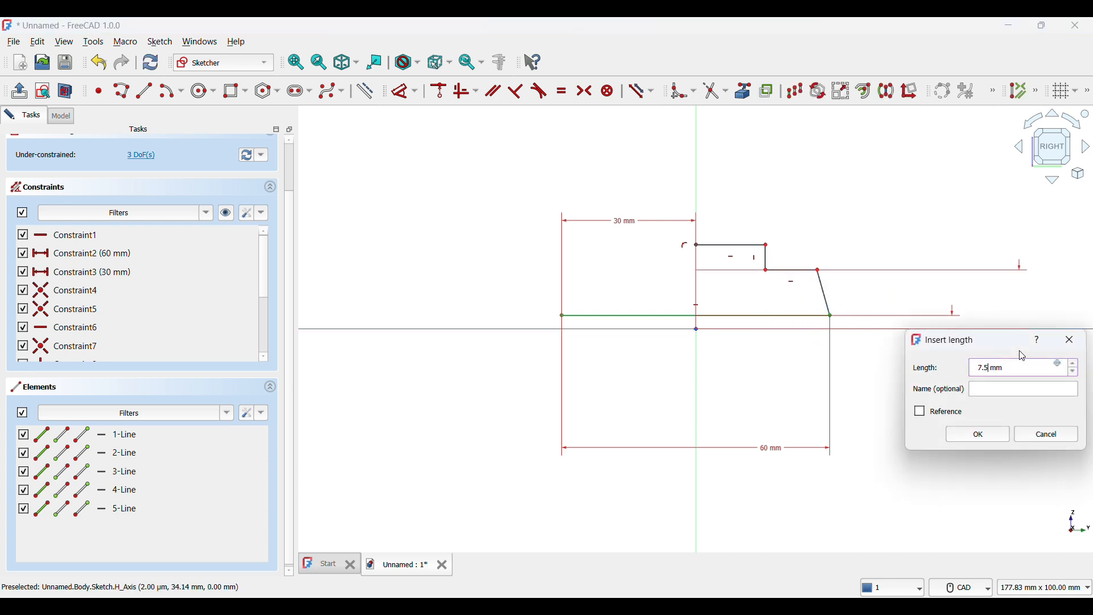
{"action": "key", "text": "Return"}
- Set the height of the upper horizontal line above the horizontal axis to 10 mm
{"action": "left_click", "coordinate": [749, 245]}
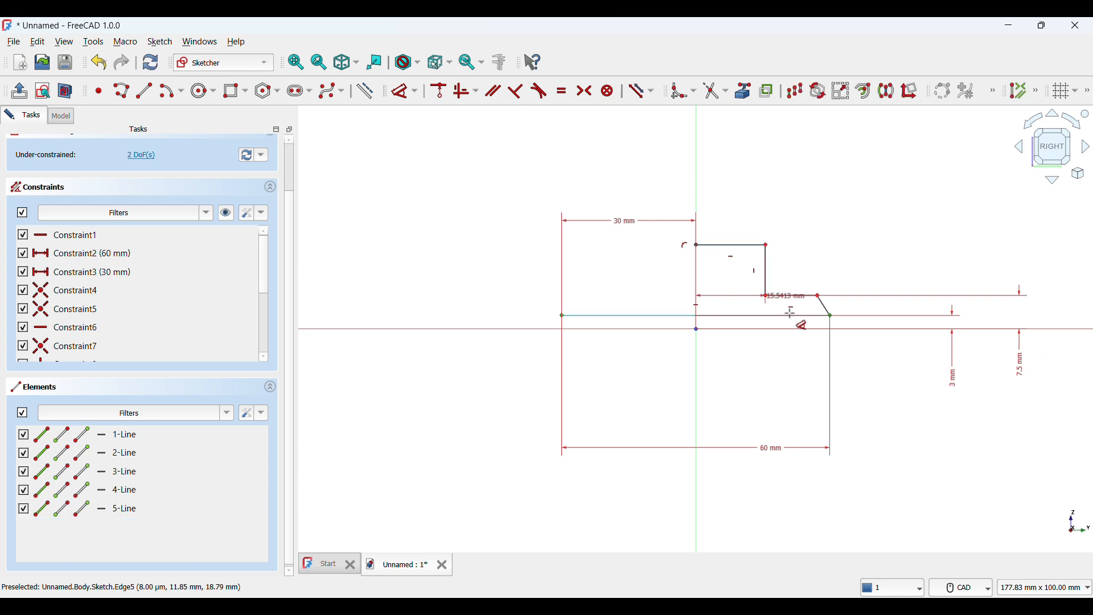
{"action": "left_click", "coordinate": [786, 329]}
{"action": "left_click", "coordinate": [1064, 366]}
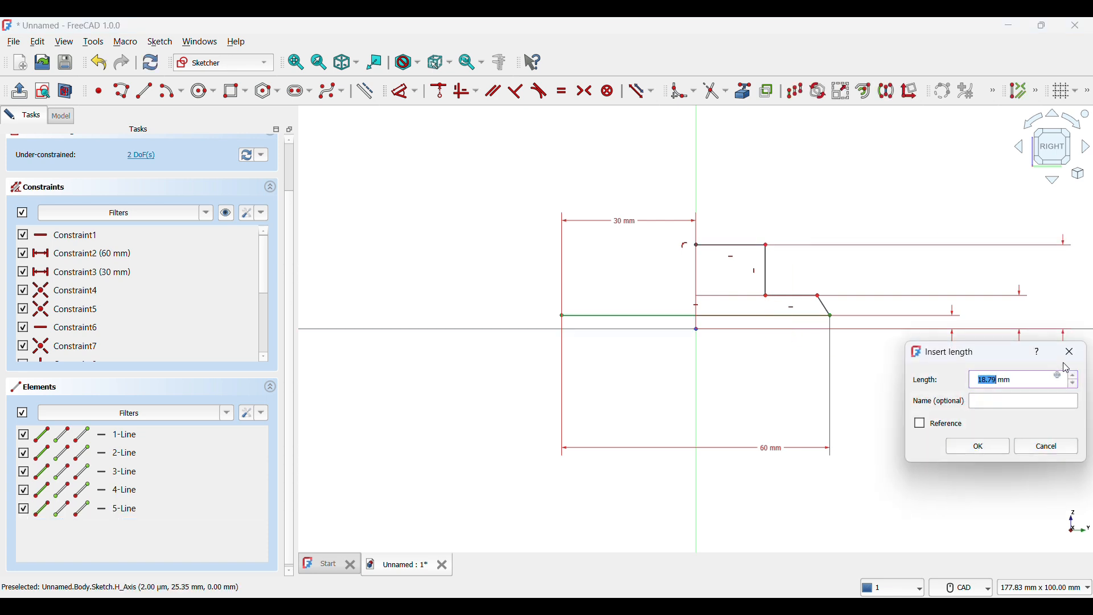
{"action": "key", "text": "Return"}
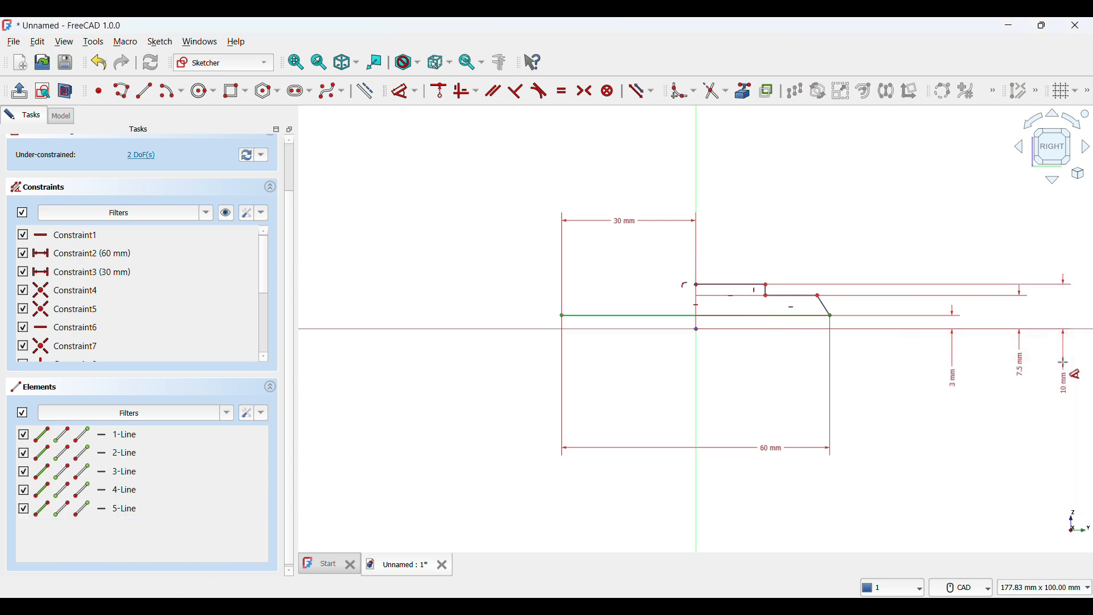
- Set the angle between the slanted line and the base line to 45°
{"action": "left_click", "coordinate": [819, 312]}
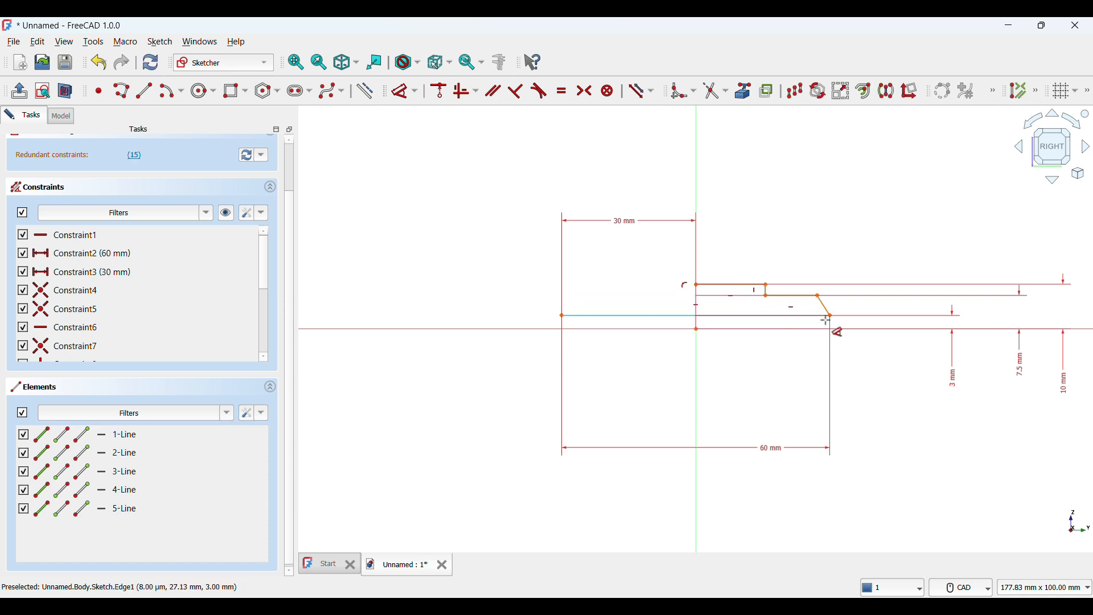
{"action": "left_click", "coordinate": [827, 317]}
{"action": "scroll", "coordinate": [846, 329], "scroll_direction": "up", "scroll_amount": 3}
{"action": "scroll", "coordinate": [825, 267], "scroll_direction": "up", "scroll_amount": 2}
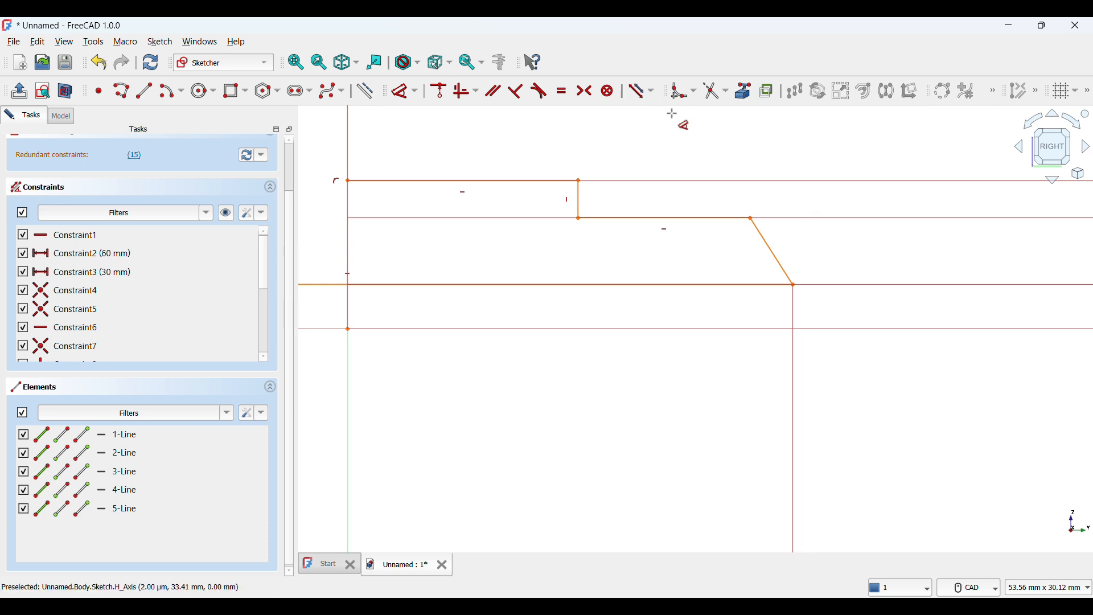
{"action": "left_click", "coordinate": [771, 252]}
{"action": "left_click", "coordinate": [752, 284]}
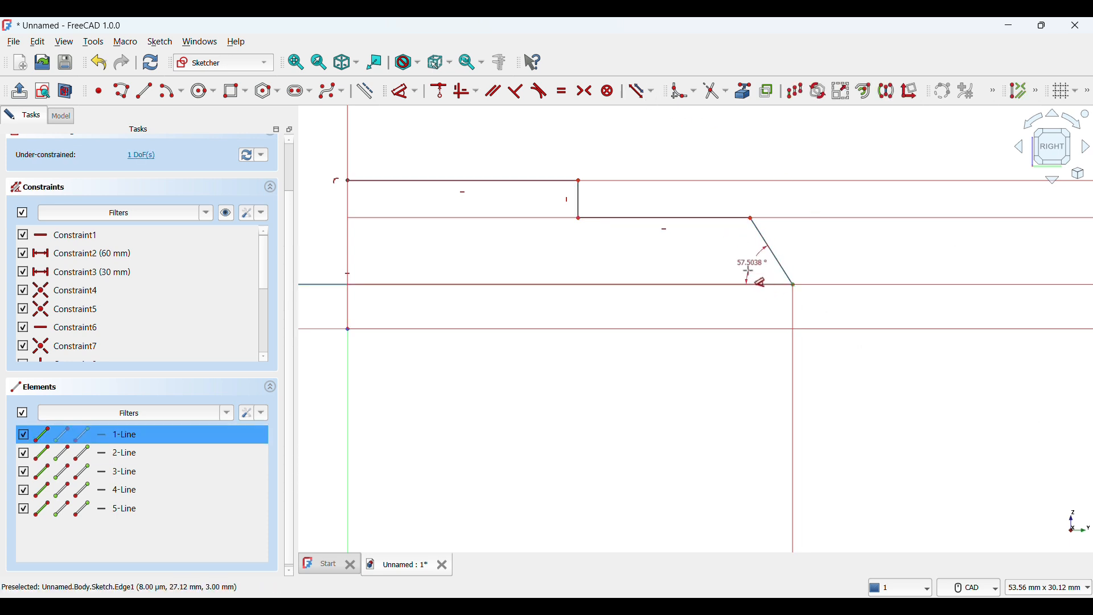
{"action": "left_click", "coordinate": [748, 271]}
{"action": "type", "text": "45"}
{"action": "key", "text": "Return"}
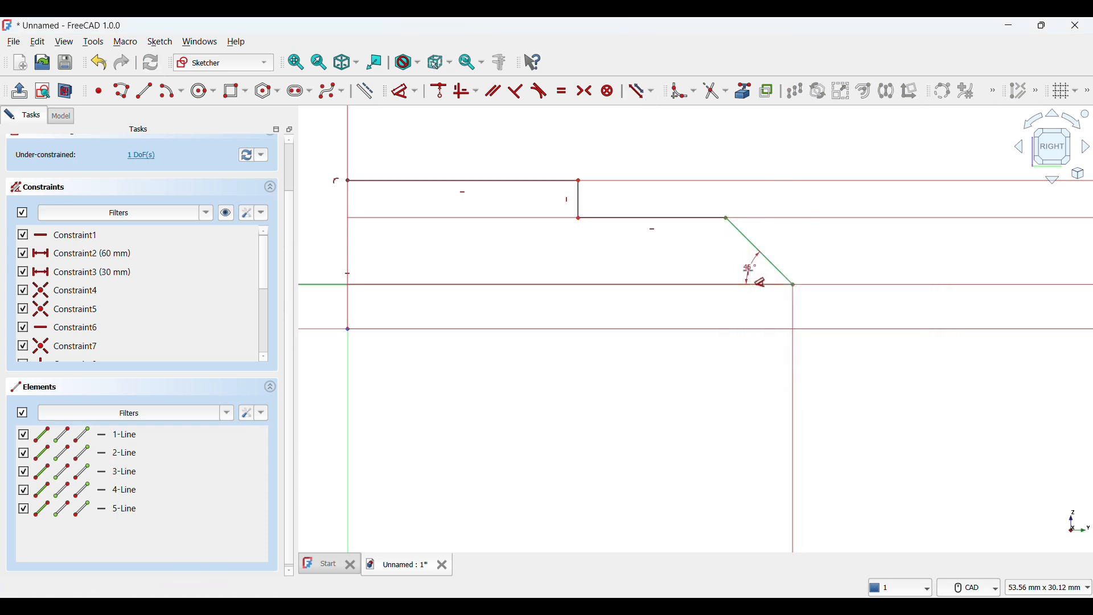
- Dimension the length of the lower horizontal step line as 12 mm
{"action": "scroll", "coordinate": [541, 275], "scroll_direction": "down", "scroll_amount": 2}
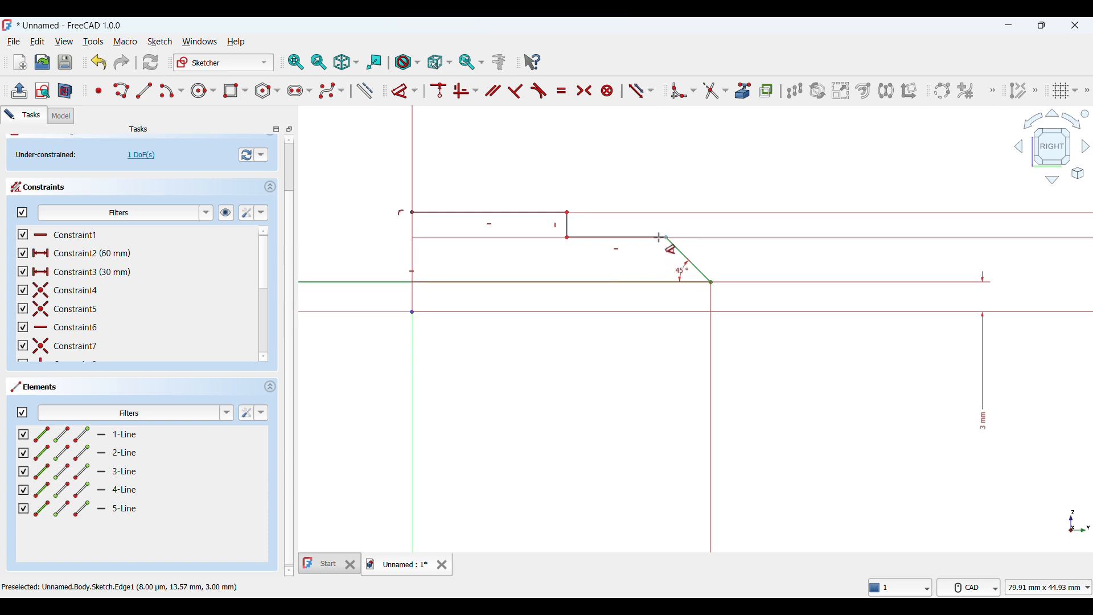
{"action": "left_click", "coordinate": [398, 95]}
{"action": "left_click", "coordinate": [642, 241]}
{"action": "left_click", "coordinate": [653, 168]}
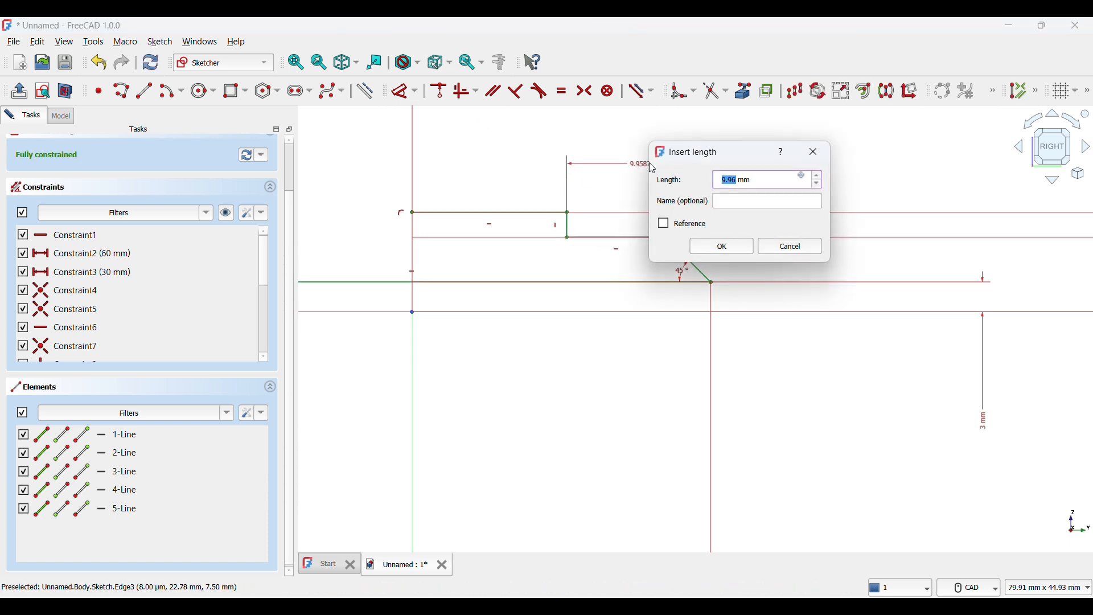
{"action": "key", "text": "Return"}
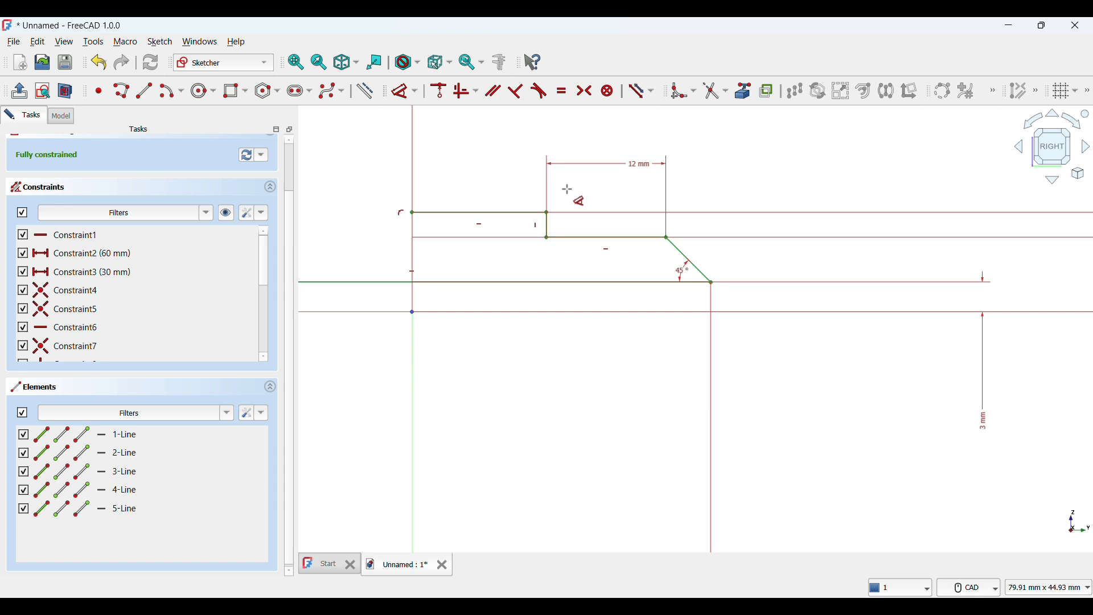
- Try to dimension the length of the upper horizontal line as 15 mm, and undo it
{"action": "left_click", "coordinate": [478, 213]}
{"action": "left_click", "coordinate": [482, 164]}
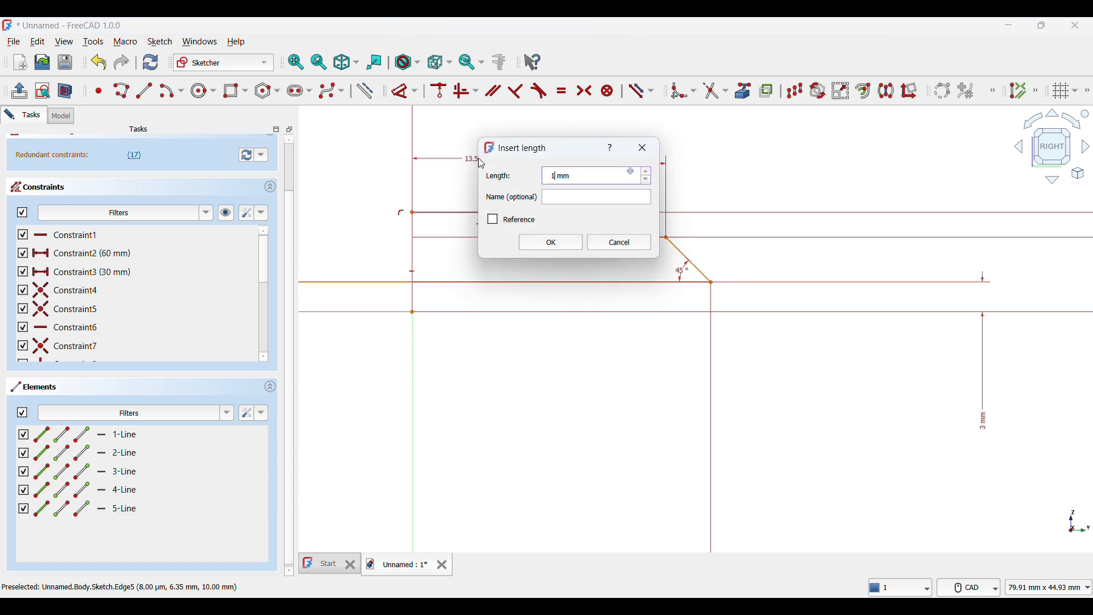
{"action": "key", "text": "Return"}
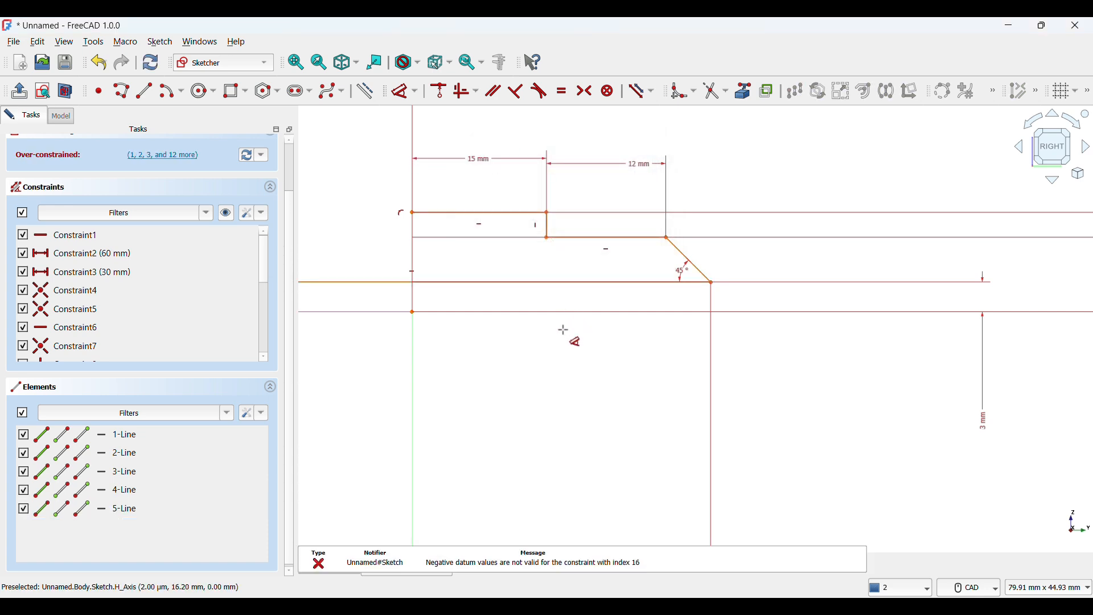
{"action": "left_click", "coordinate": [431, 212]}
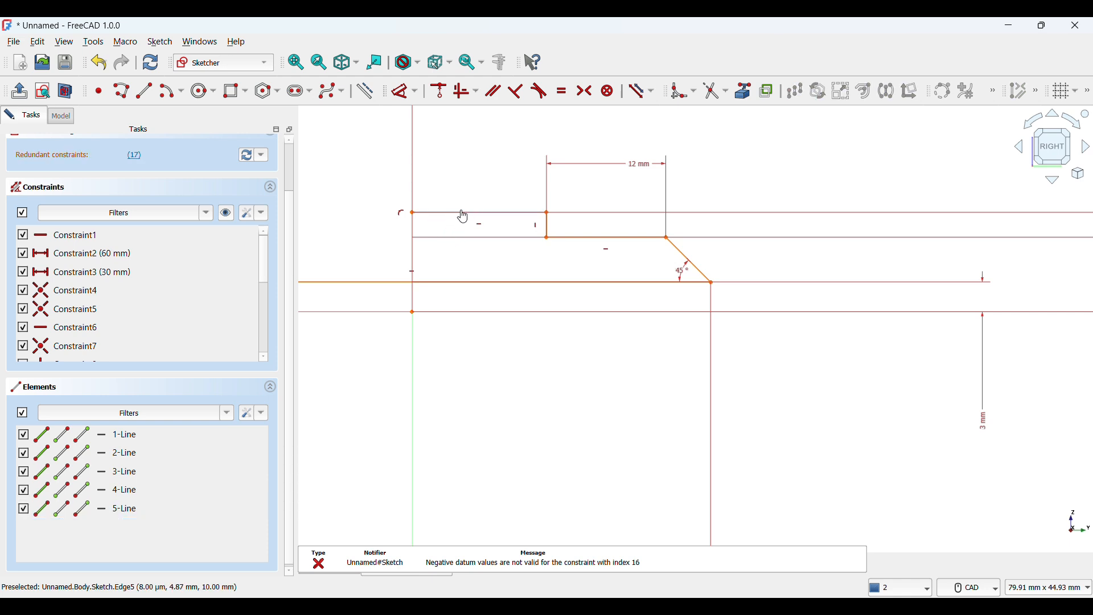
{"action": "left_click", "coordinate": [483, 166]}
{"action": "type", "text": "12"}
{"action": "key", "text": "Return"}
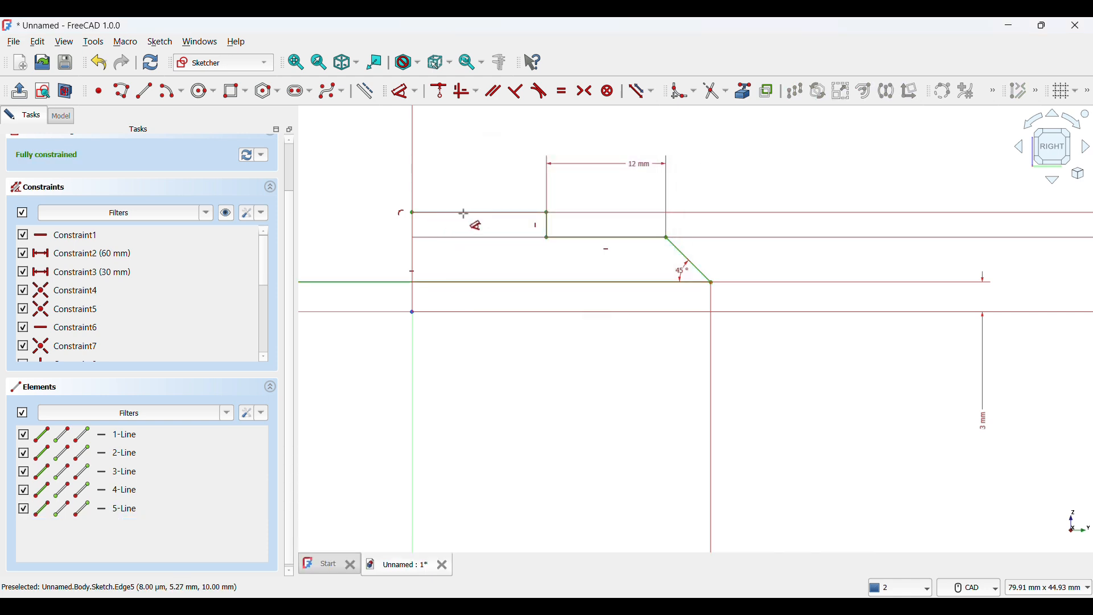
- Replace the upper horizontal line with one about 9.2 mm long, running left from the short vertical line's top end
{"action": "left_click", "coordinate": [464, 214]}
{"action": "key", "text": "Delete"}
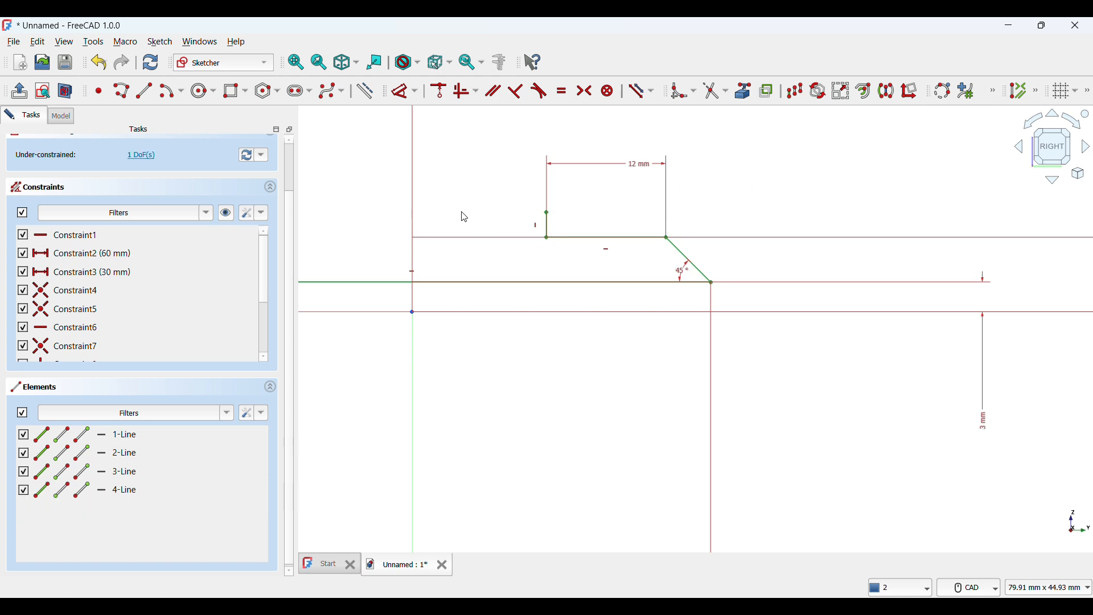
{"action": "left_click", "coordinate": [122, 91]}
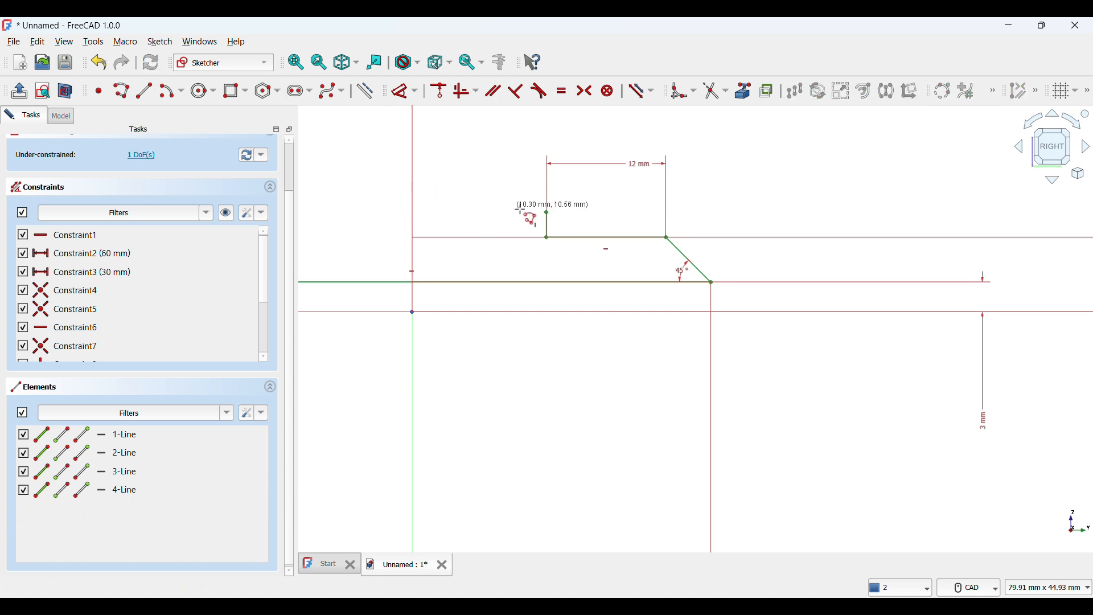
{"action": "left_click", "coordinate": [546, 212]}
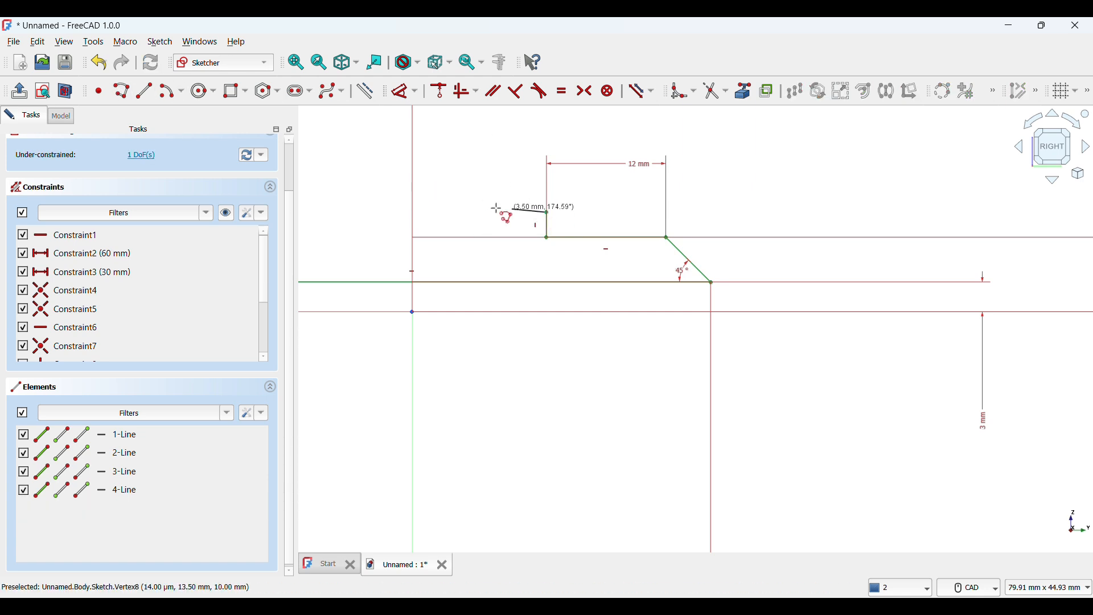
{"action": "left_click", "coordinate": [456, 213]}
- Dimension the redrawn upper horizontal line's length as 15 mm
{"action": "left_click", "coordinate": [405, 91]}
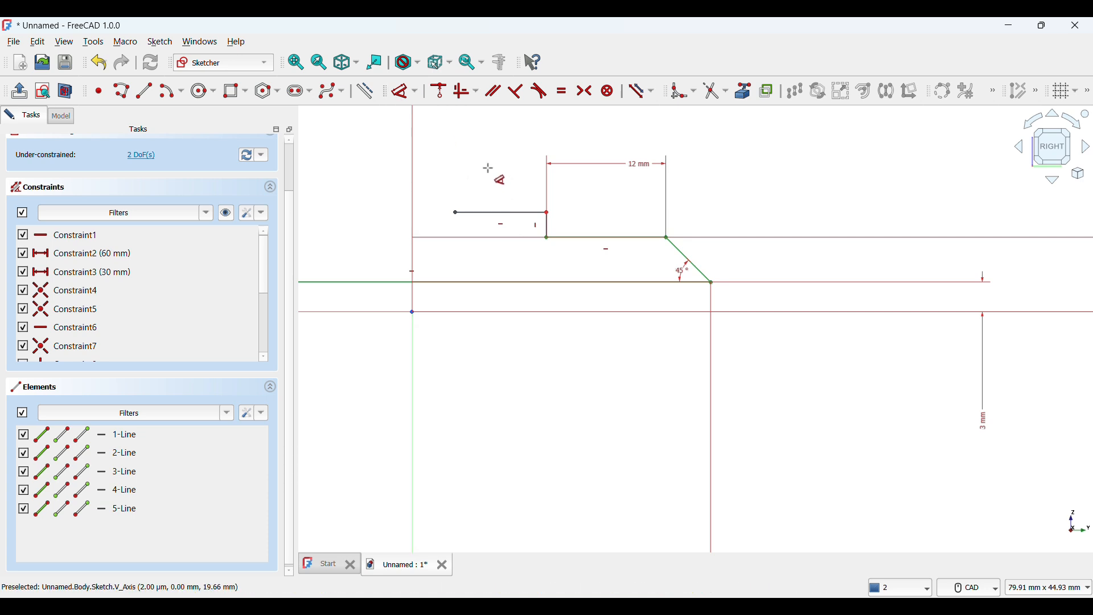
{"action": "left_click", "coordinate": [502, 213]}
{"action": "left_click", "coordinate": [494, 164]}
{"action": "type", "text": "1"}
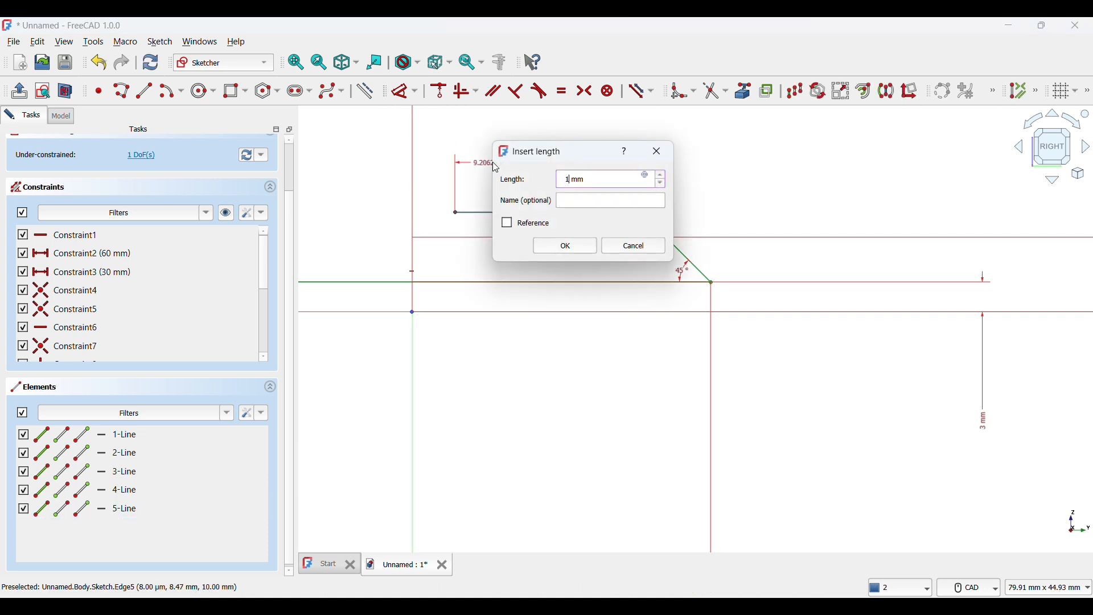
{"action": "type", "text": "5"}
{"action": "key", "text": "Return"}
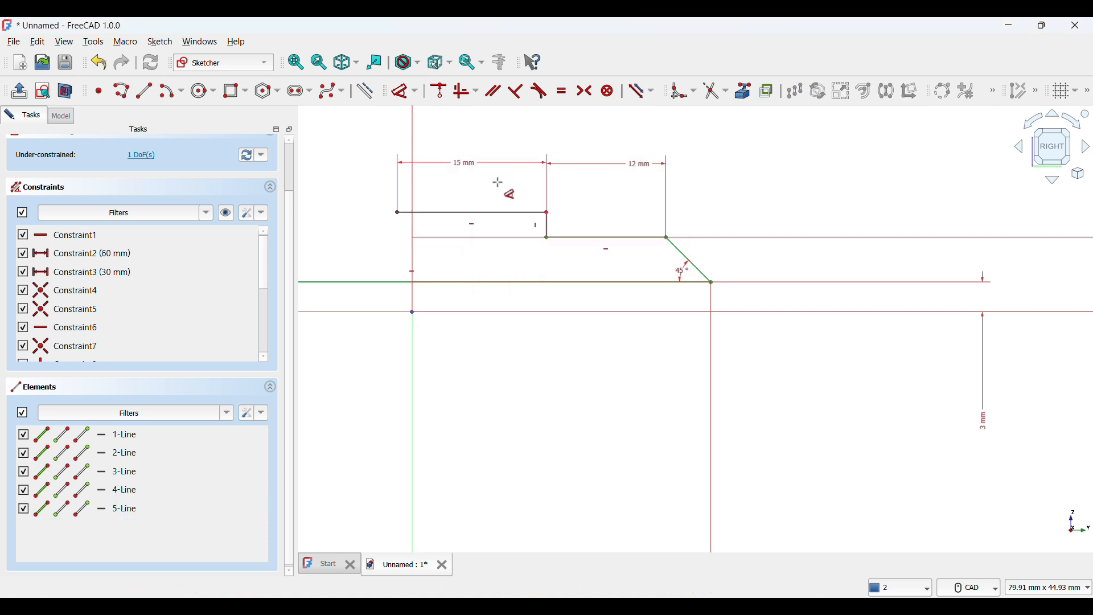
- Draw a short vertical line down from the left end of the upper horizontal line
{"action": "scroll", "coordinate": [500, 317], "scroll_direction": "down", "scroll_amount": 4}
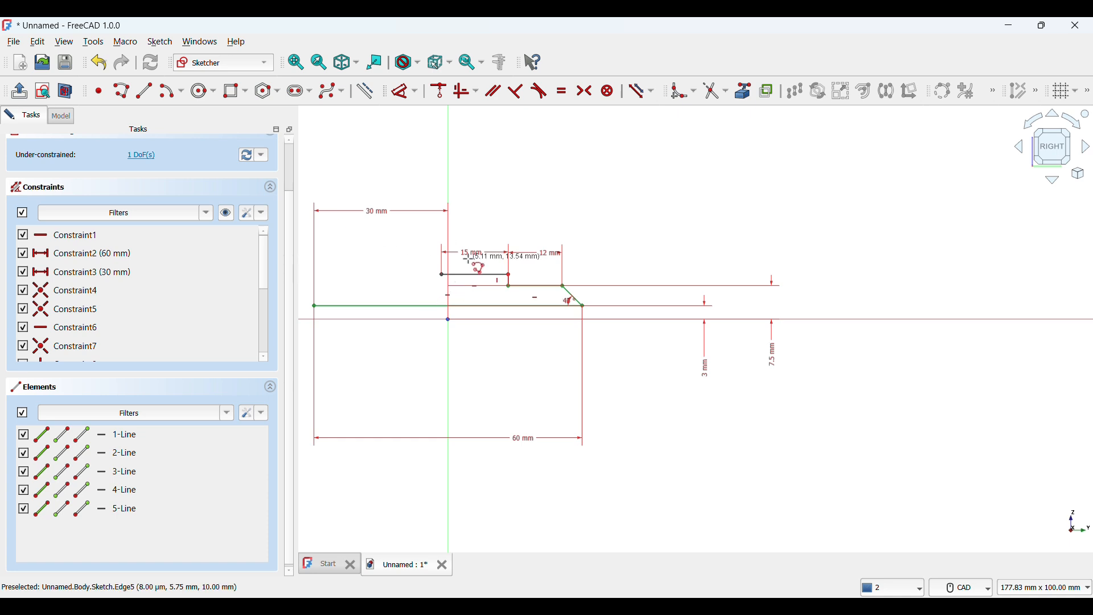
{"action": "left_click", "coordinate": [441, 274]}
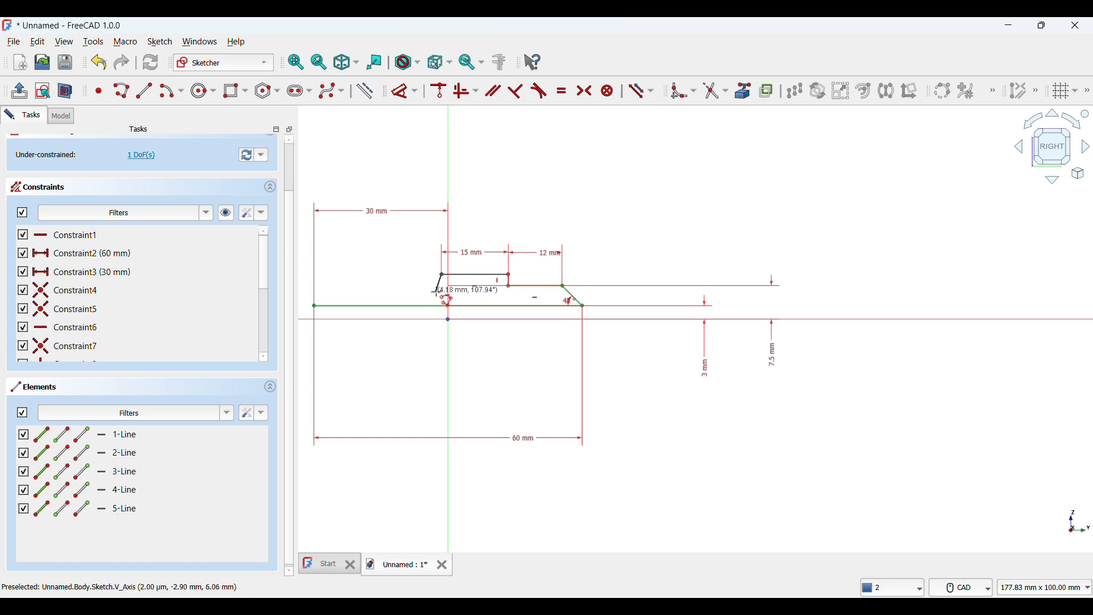
{"action": "scroll", "coordinate": [440, 287], "scroll_direction": "up", "scroll_amount": 5}
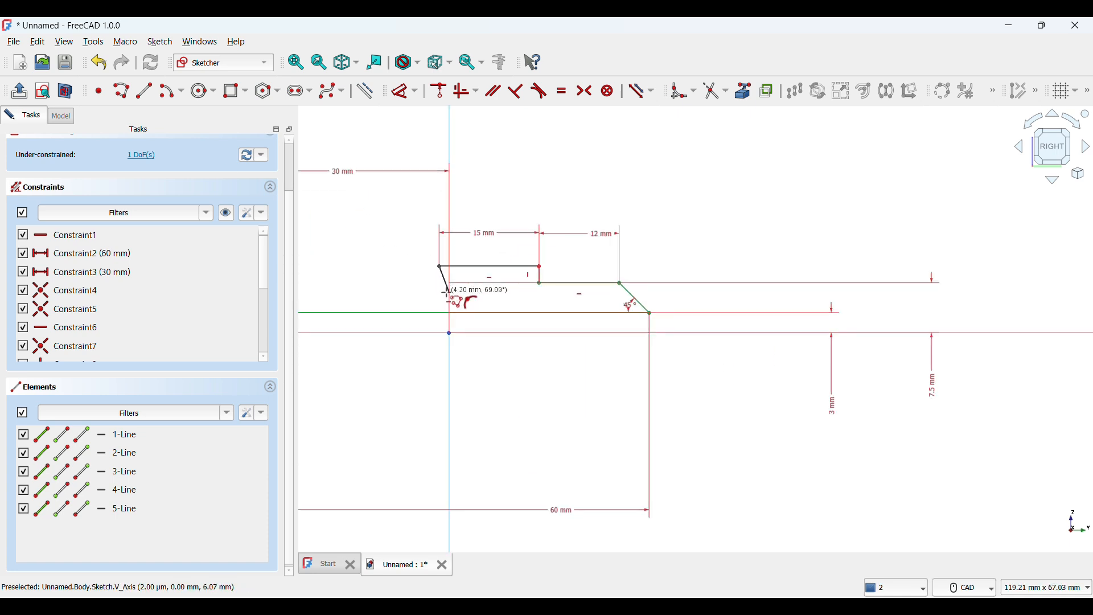
{"action": "left_click", "coordinate": [434, 261]}
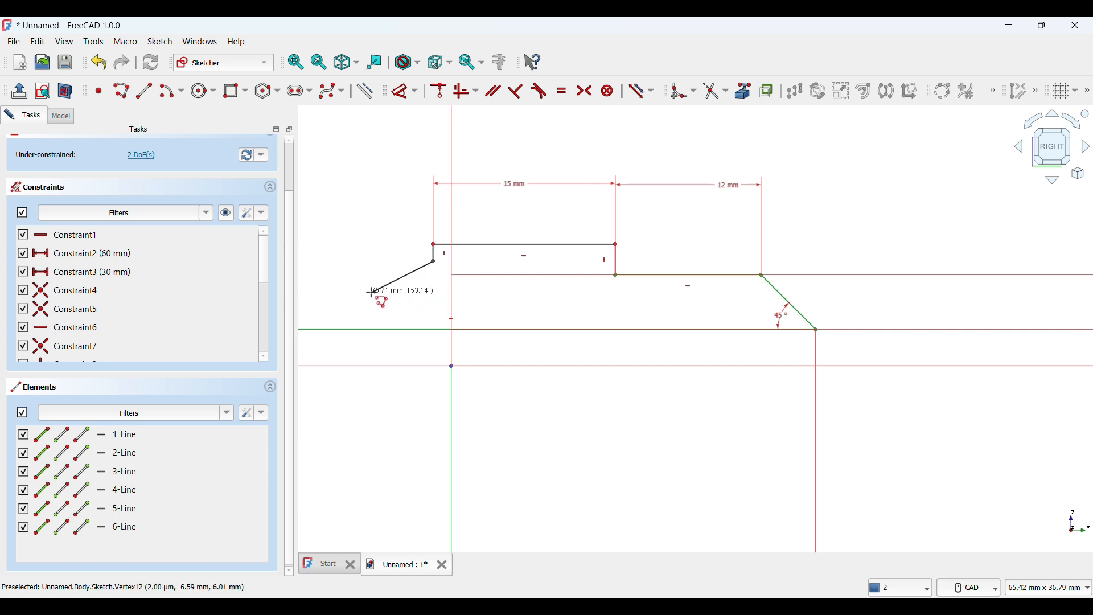
- Continue the polyline with a sloped line about 5.7 mm long down to the left and a vertical line about 3 mm up
{"action": "left_click", "coordinate": [372, 292]}
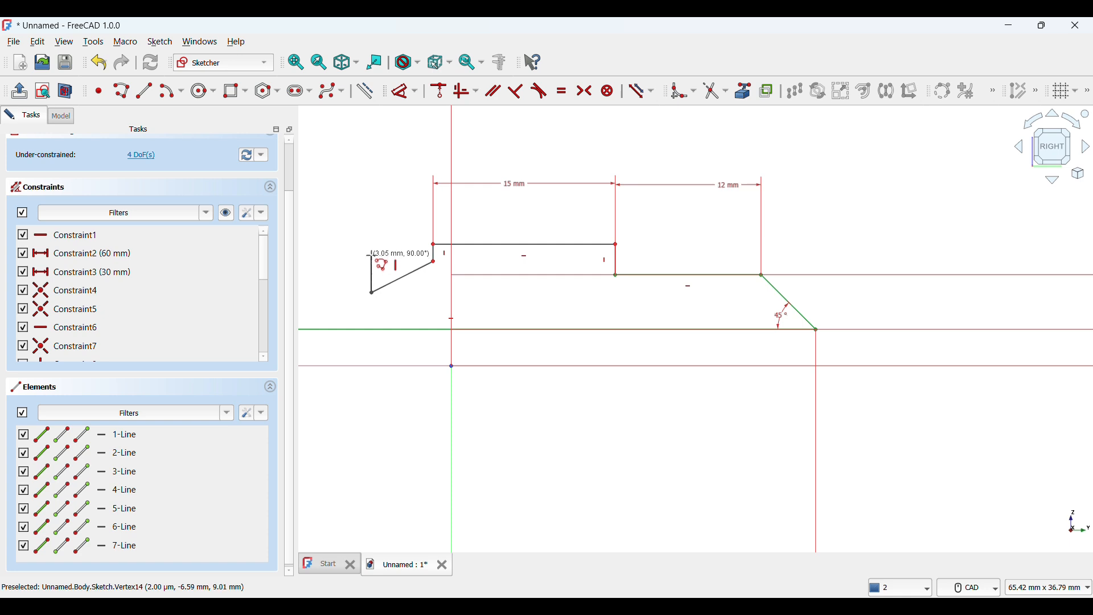
{"action": "left_click", "coordinate": [372, 254]}
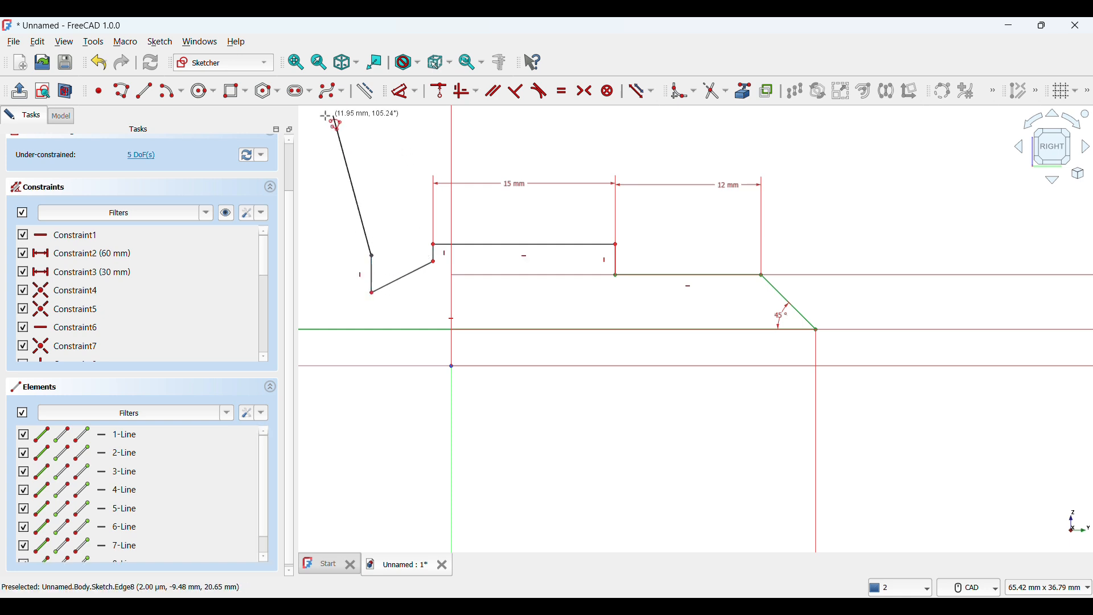
- Try to dimension the height of the sloped line's lower end above the horizontal axis as 4 mm, and undo it
{"action": "left_click", "coordinate": [406, 92]}
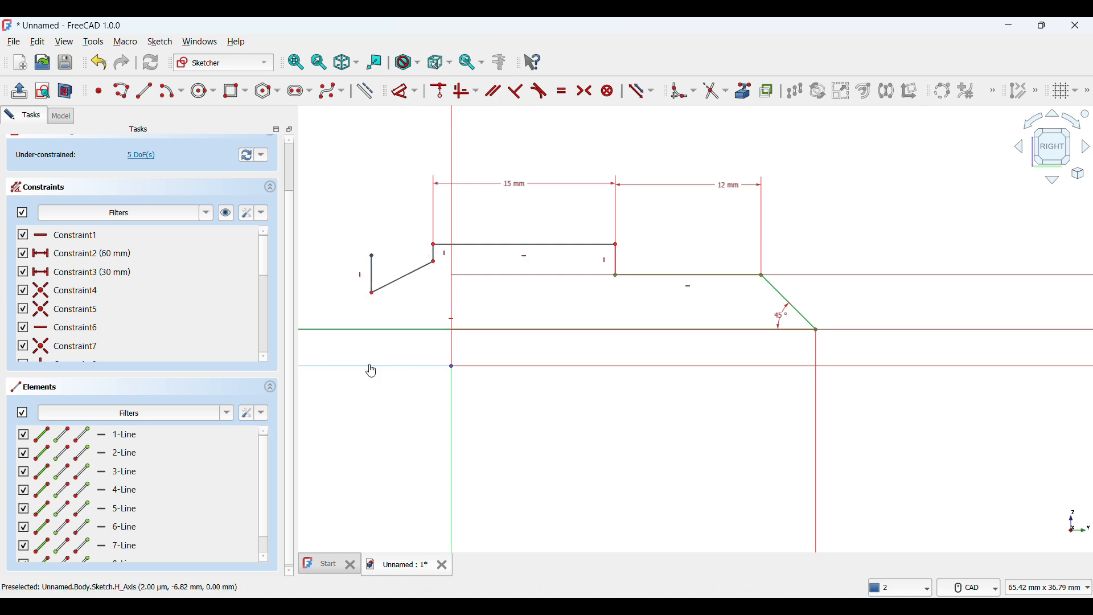
{"action": "left_click", "coordinate": [372, 293]}
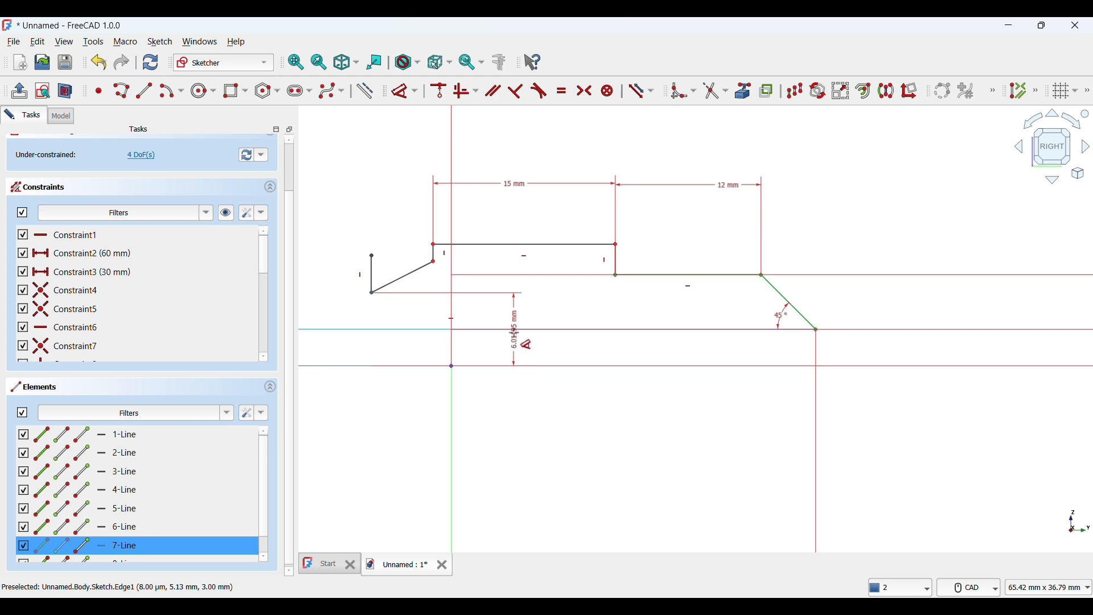
{"action": "left_click", "coordinate": [537, 352]}
{"action": "type", "text": "4"}
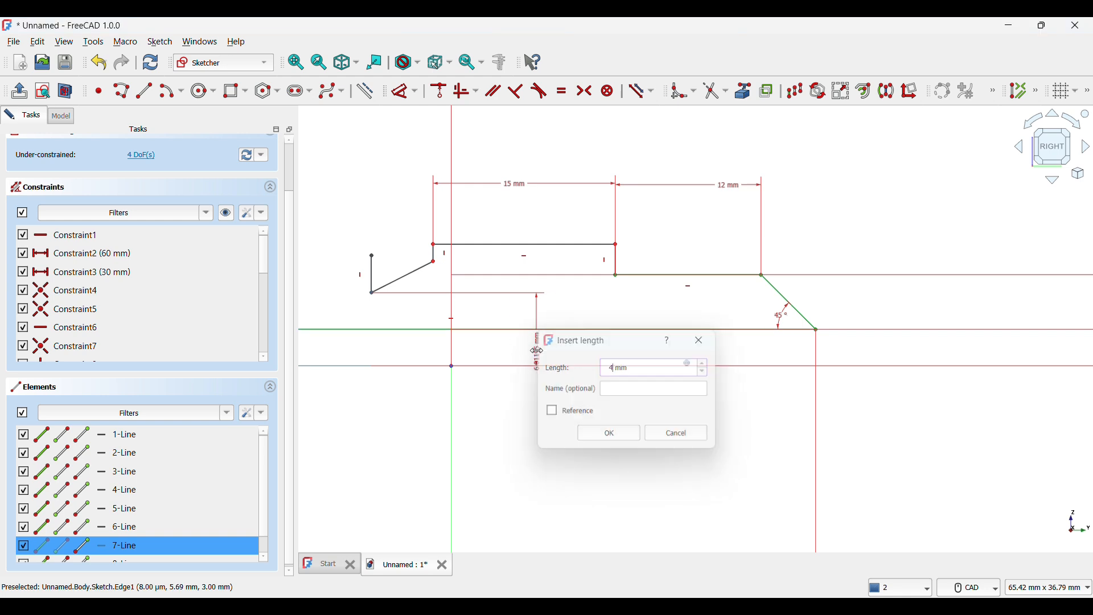
{"action": "key", "text": "Return"}
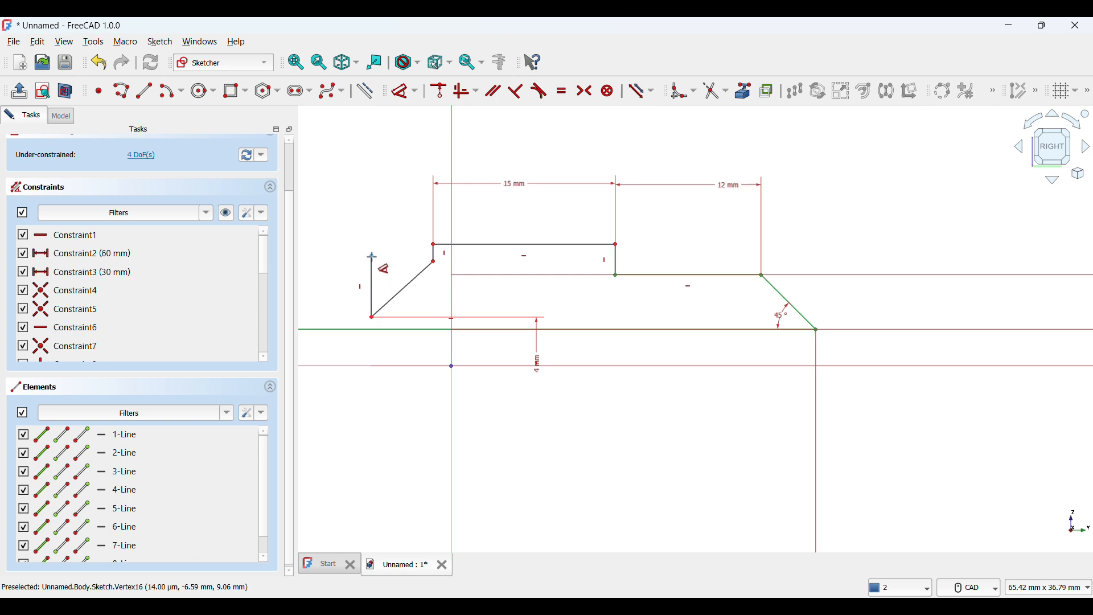
{"action": "key", "text": "ctrl+z"}
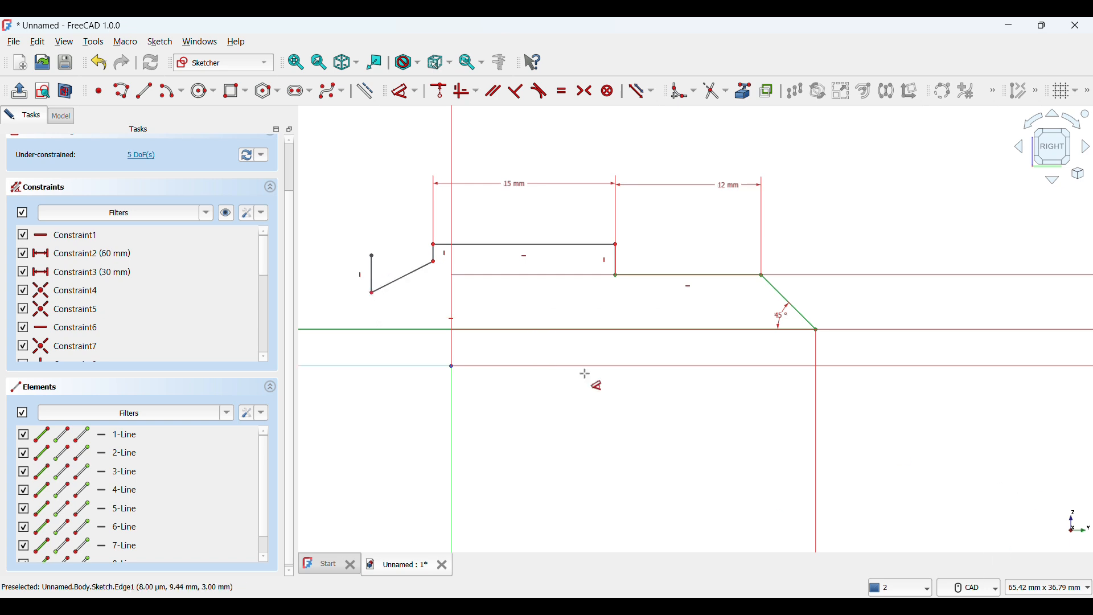
- Examine the sketch's orientation in the isometric, front and top views, and return to the right view
{"action": "left_click", "coordinate": [347, 62]}
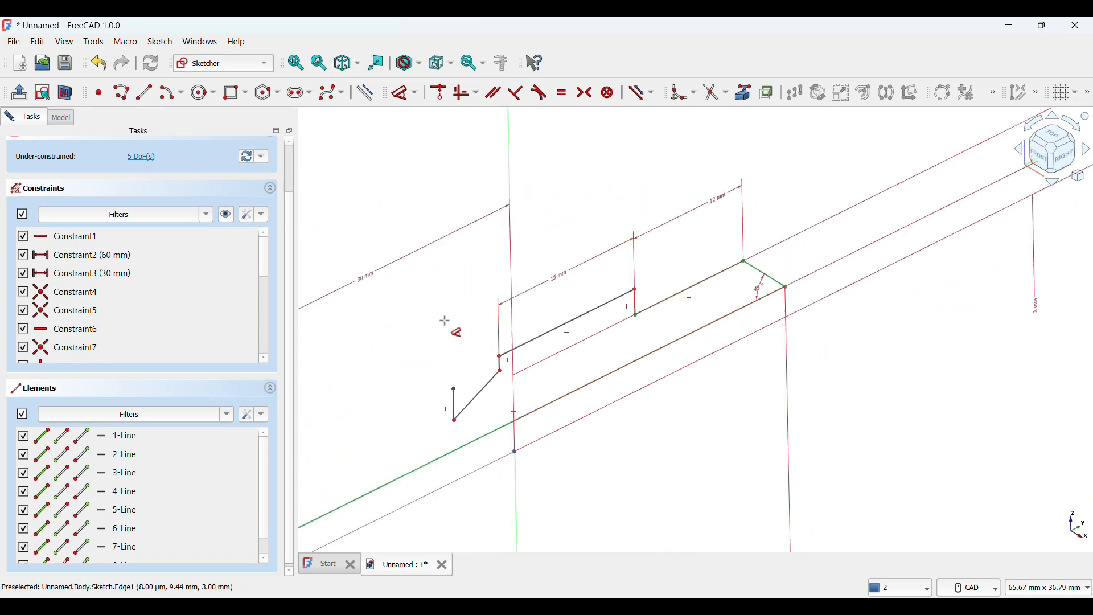
{"action": "left_click", "coordinate": [296, 62]}
{"action": "left_click", "coordinate": [358, 63]}
{"action": "left_click", "coordinate": [362, 102]}
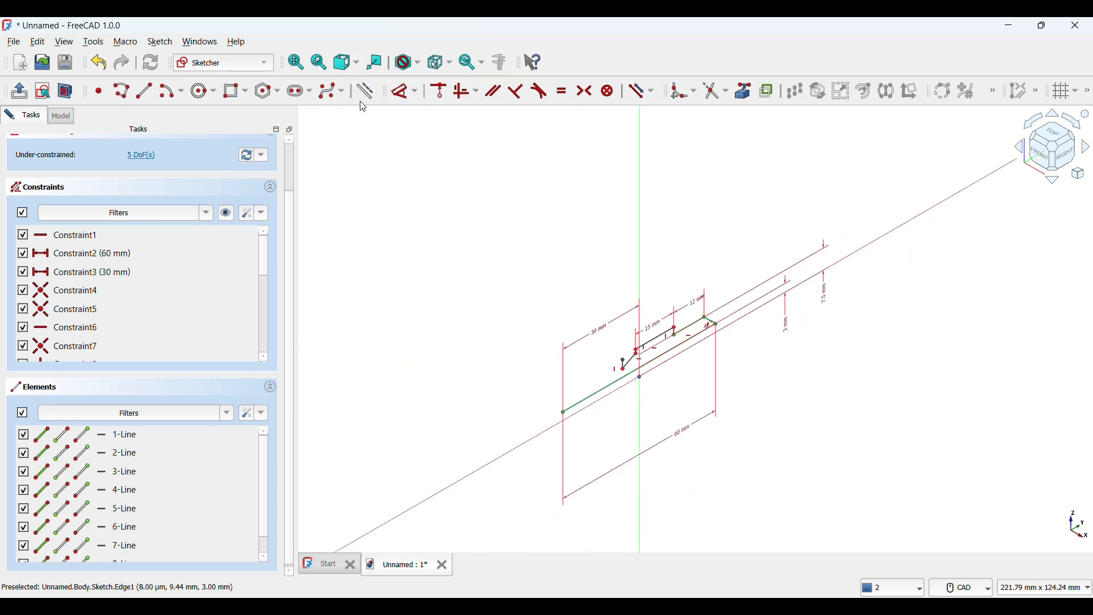
{"action": "left_click", "coordinate": [357, 63]}
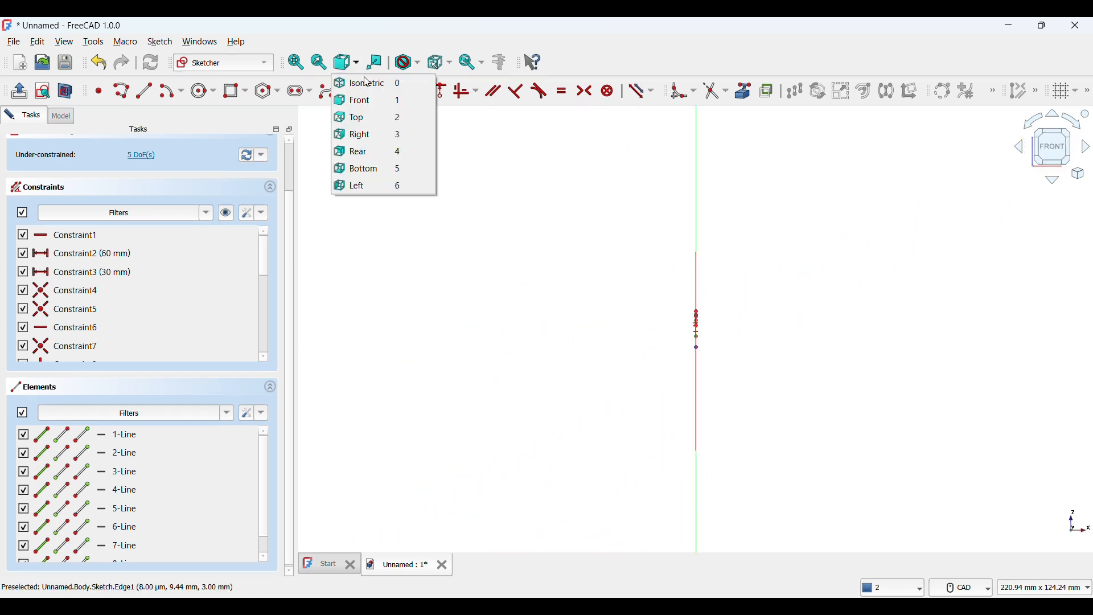
{"action": "left_click", "coordinate": [367, 105]}
{"action": "left_click", "coordinate": [357, 63]}
{"action": "left_click", "coordinate": [366, 117]}
{"action": "left_click", "coordinate": [357, 63]}
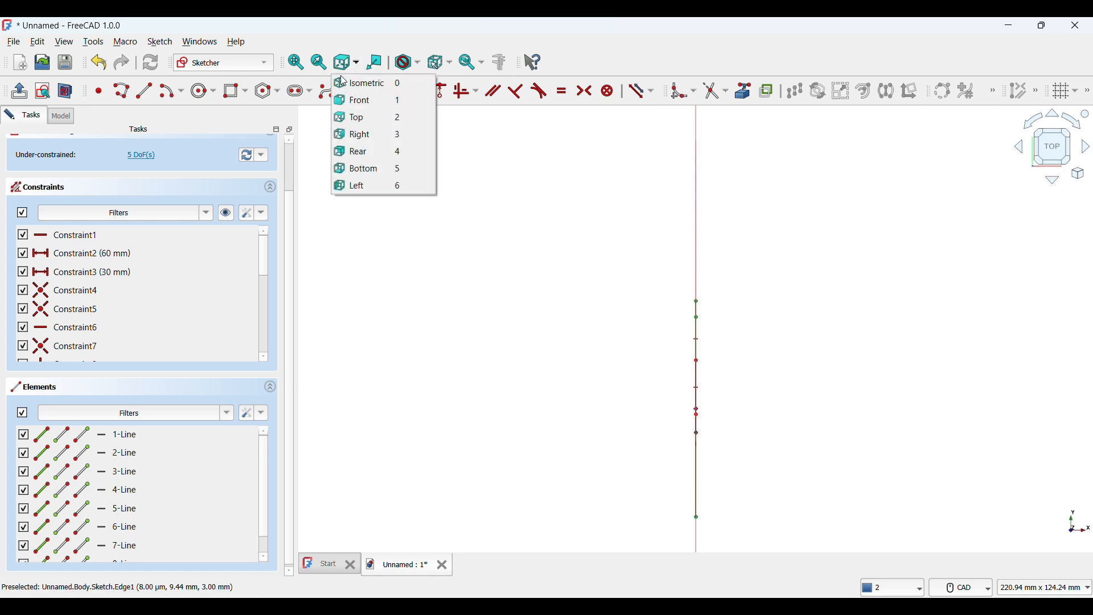
{"action": "left_click", "coordinate": [364, 115]}
- Delete the leftmost vertical line and the sloped line attached to the short vertical line
{"action": "scroll", "coordinate": [629, 303], "scroll_direction": "up", "scroll_amount": 7}
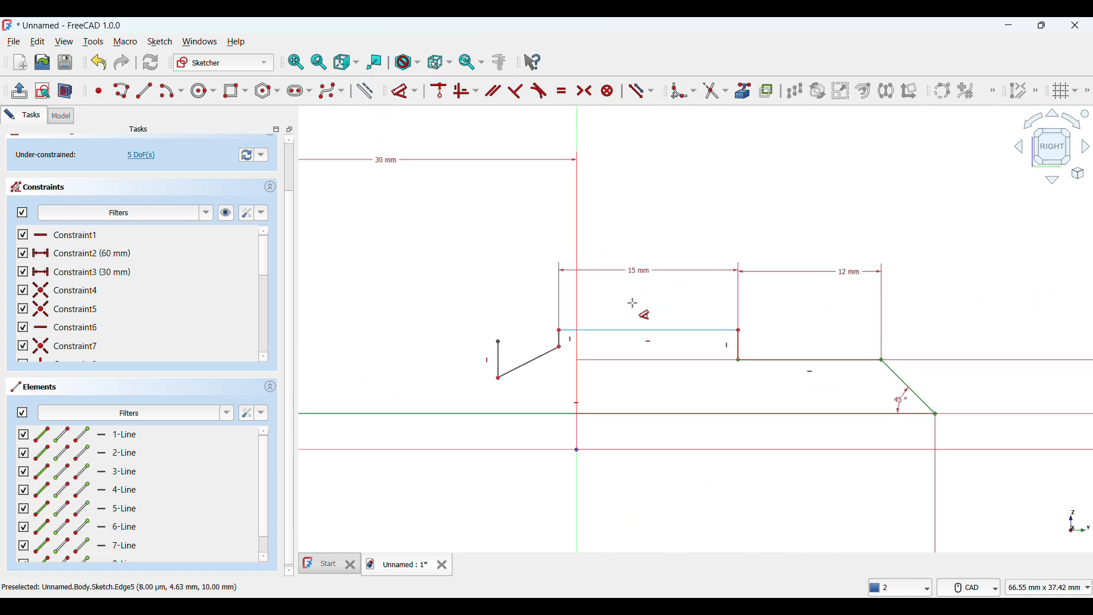
{"action": "left_click", "coordinate": [467, 364]}
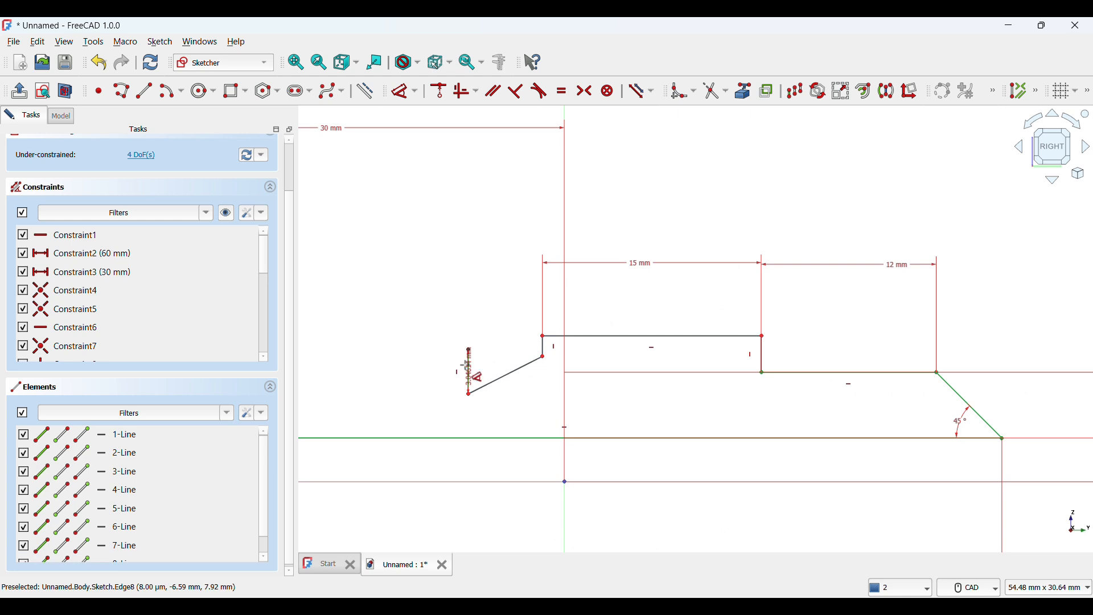
{"action": "key", "text": "Delete"}
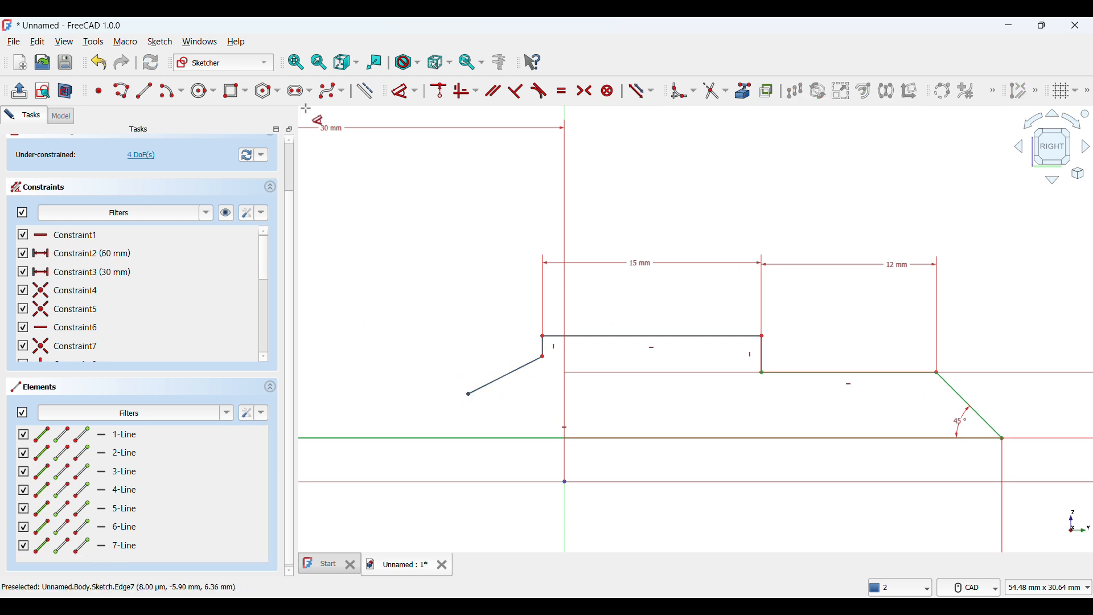
{"action": "left_click", "coordinate": [296, 62]}
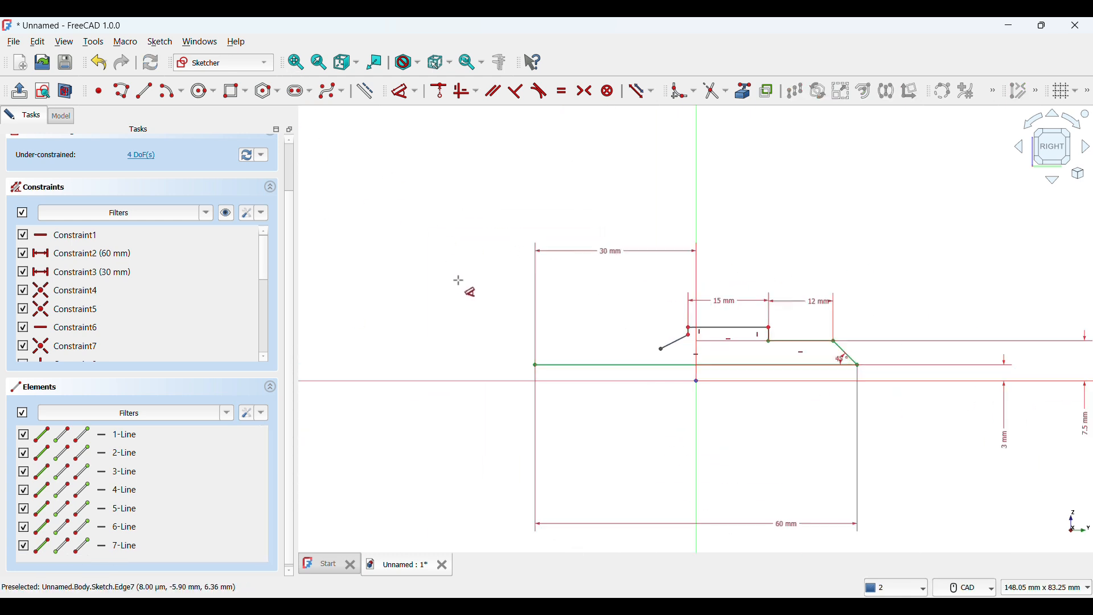
{"action": "scroll", "coordinate": [459, 281], "scroll_direction": "up", "scroll_amount": 2}
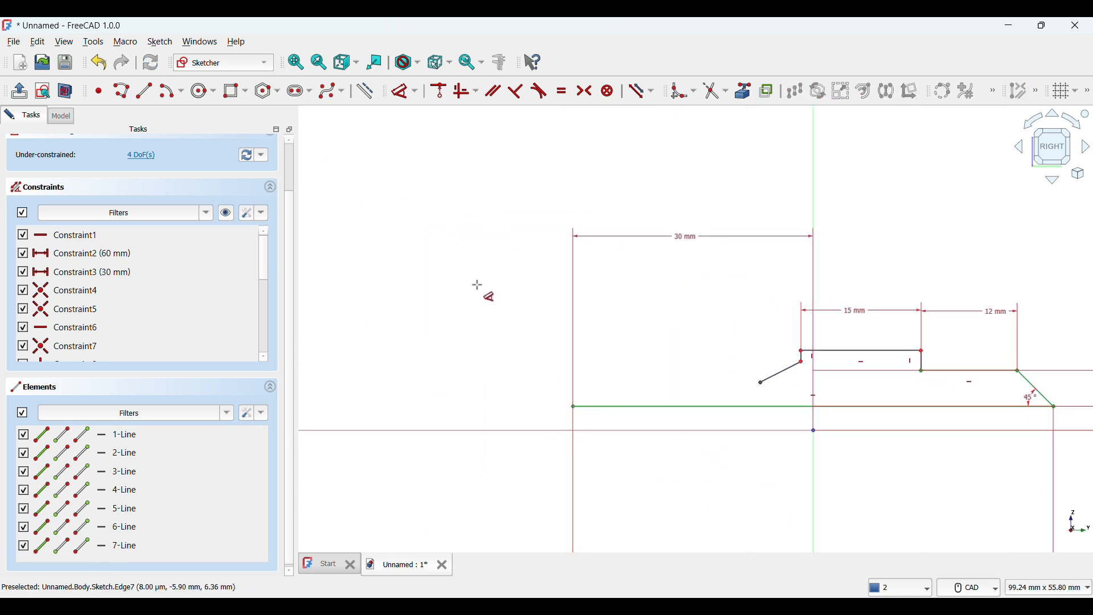
{"action": "left_click", "coordinate": [786, 375]}
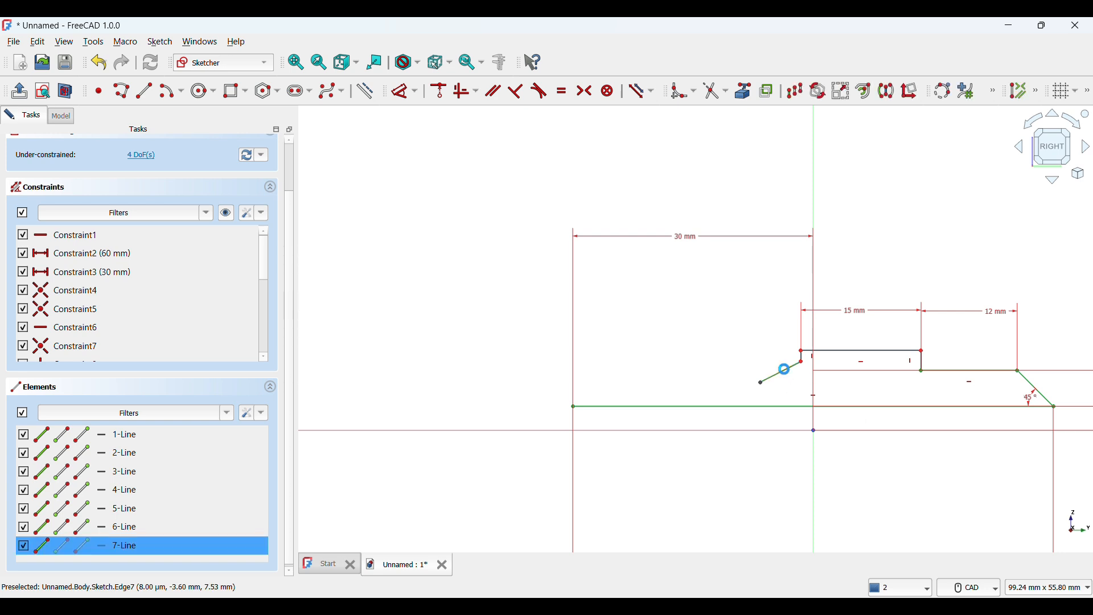
{"action": "key", "text": "Delete"}
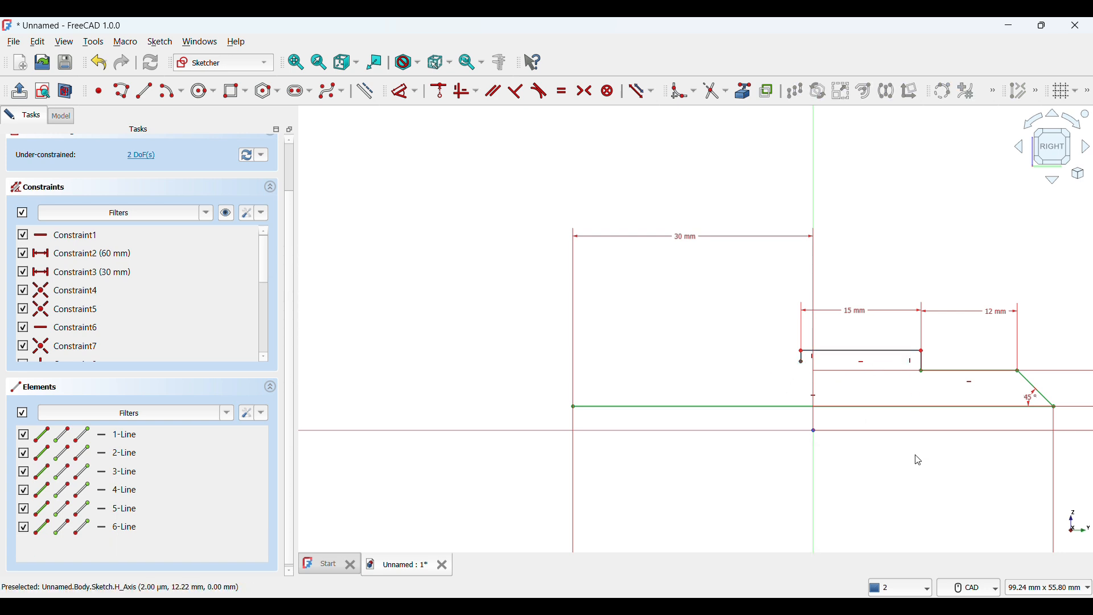
- Try to add another length dimension to the upper horizontal line
{"action": "left_click", "coordinate": [904, 352]}
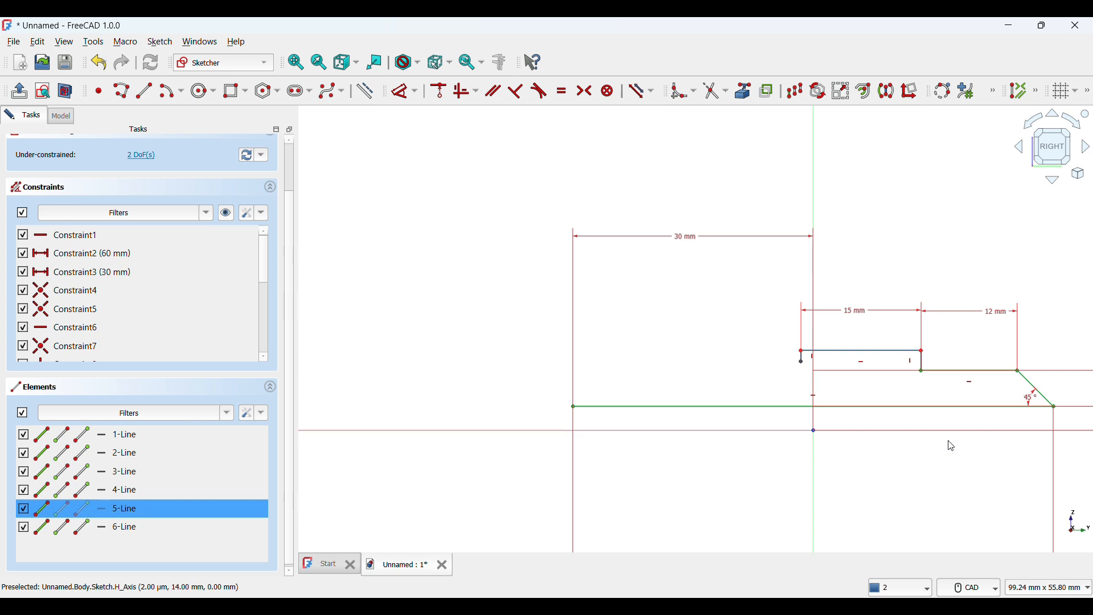
{"action": "scroll", "coordinate": [949, 441], "scroll_direction": "down", "scroll_amount": 2}
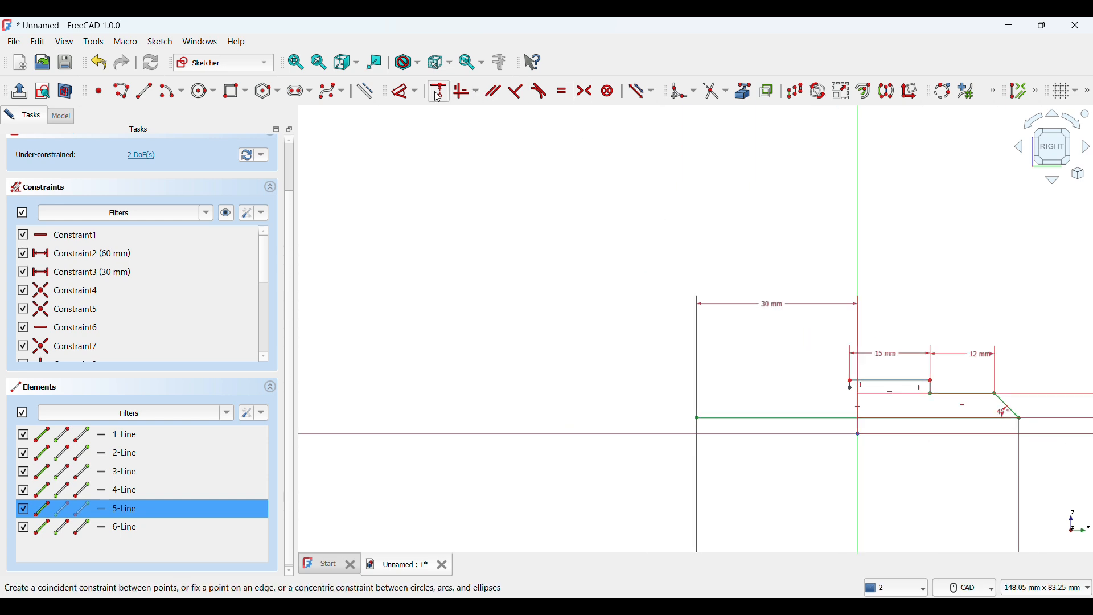
{"action": "left_click", "coordinate": [401, 91]}
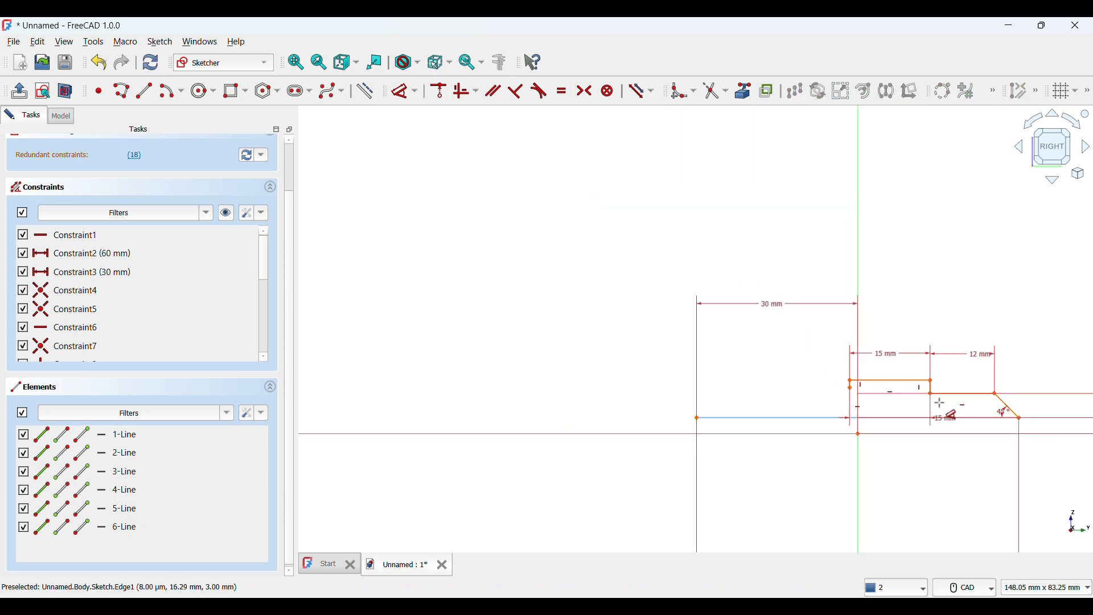
{"action": "left_click", "coordinate": [909, 434]}
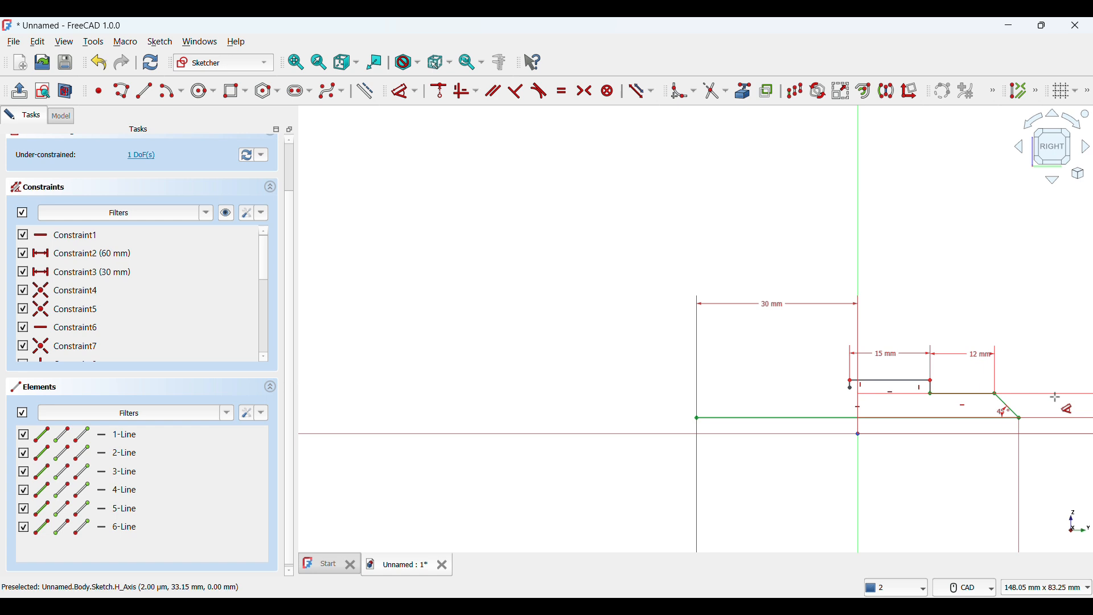
- Draw a vertical line about 2.6 mm up from the base line's left end, followed by a horizontal line about 5 mm to the right
{"action": "scroll", "coordinate": [901, 426], "scroll_direction": "up", "scroll_amount": 3}
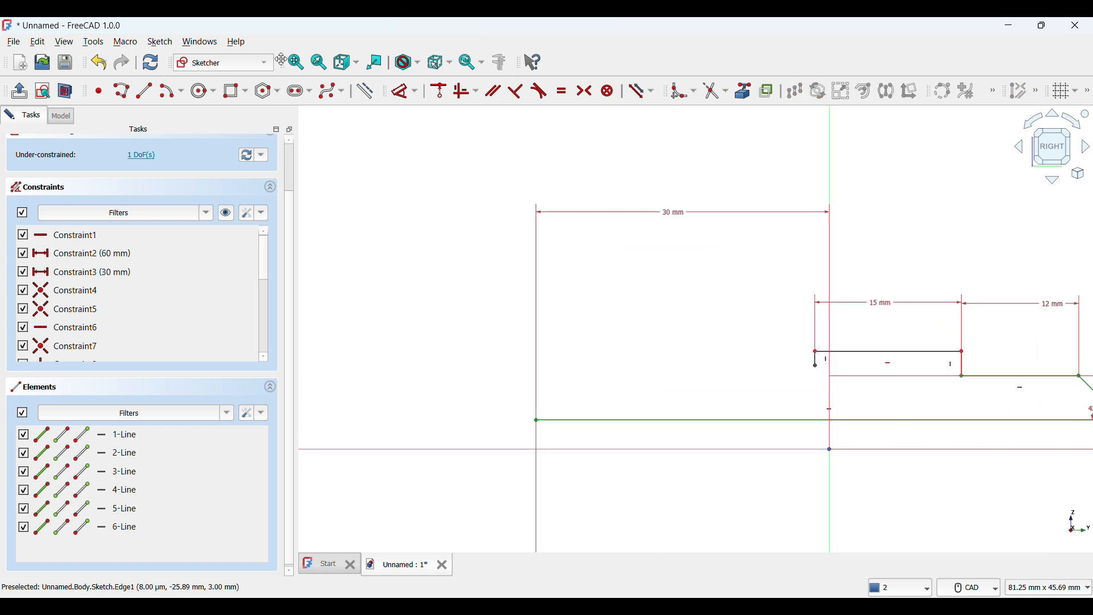
{"action": "left_click", "coordinate": [121, 91]}
{"action": "left_click", "coordinate": [536, 420]}
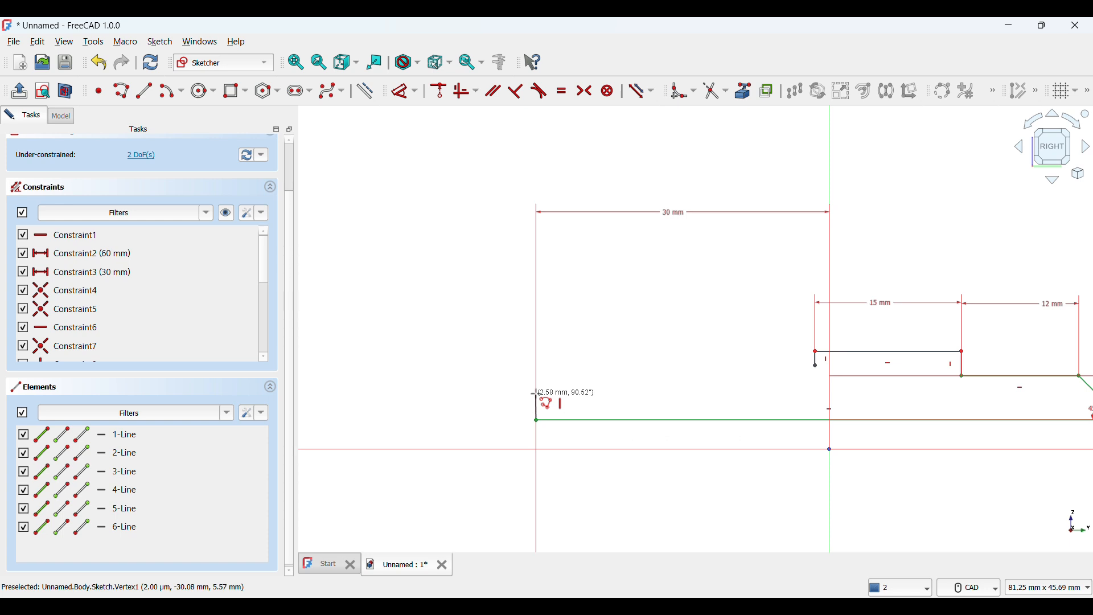
{"action": "left_click", "coordinate": [537, 394]}
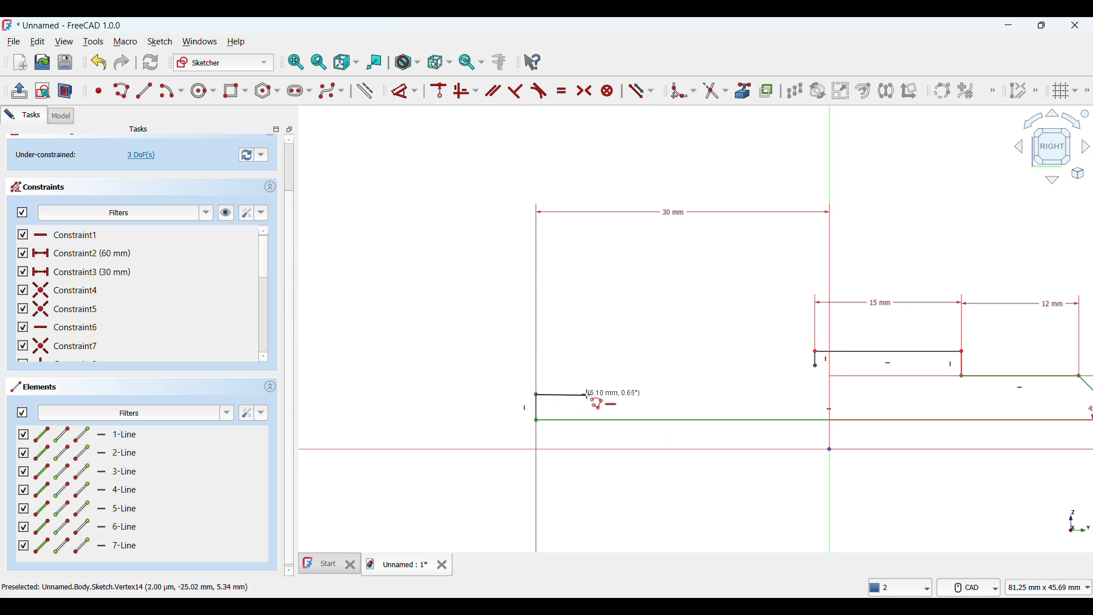
{"action": "left_click", "coordinate": [589, 394]}
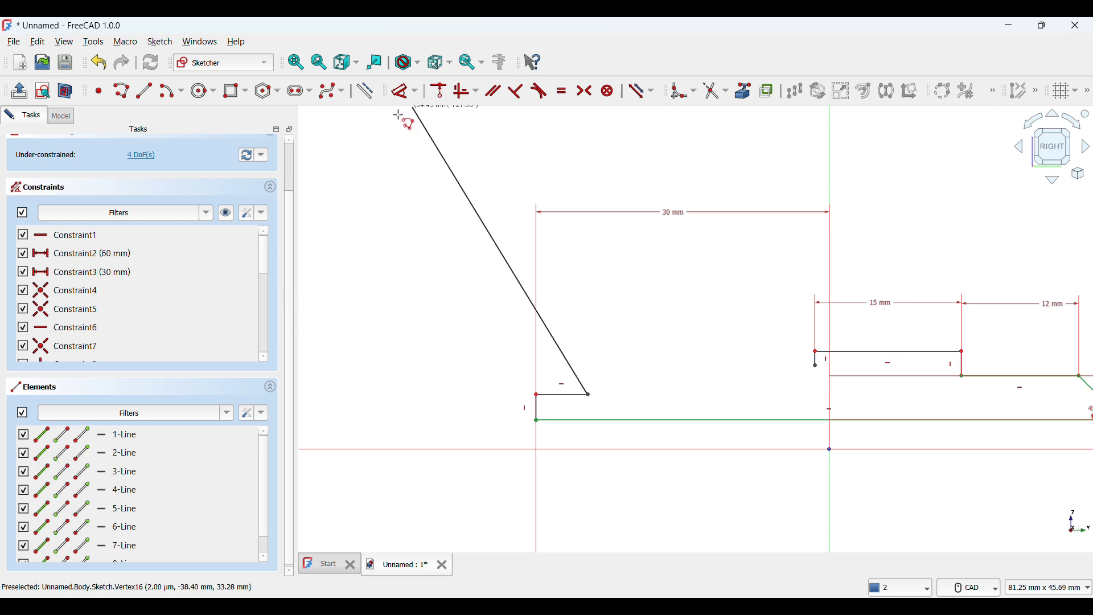
- Dimension the height of the short left horizontal line above the horizontal axis as 5 mm
{"action": "left_click", "coordinate": [407, 95]}
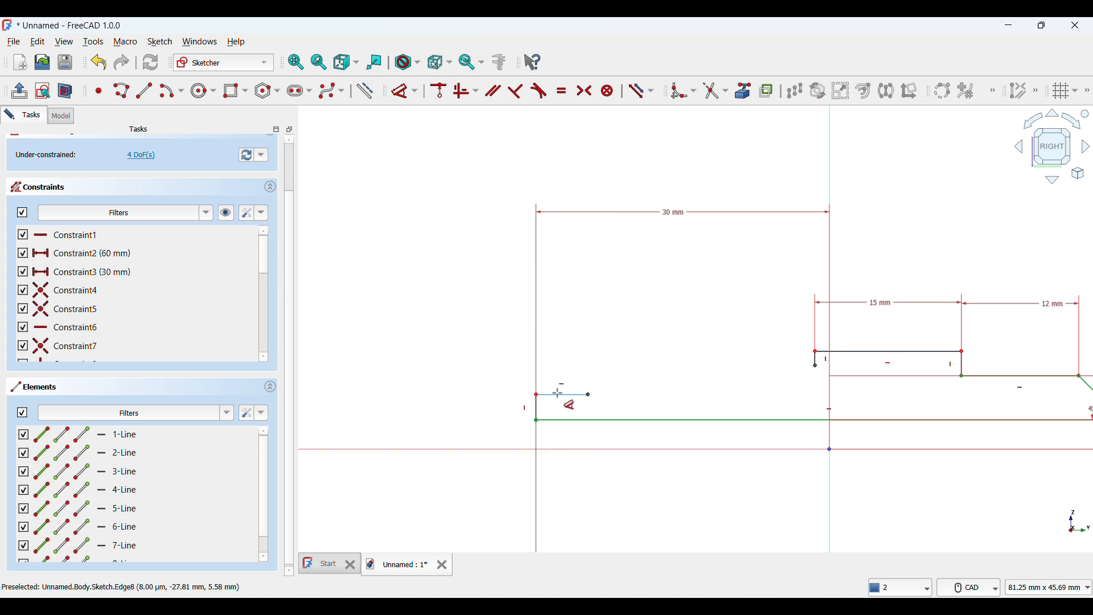
{"action": "left_click", "coordinate": [560, 394]}
{"action": "left_click", "coordinate": [571, 455]}
{"action": "key", "text": "m"}
{"action": "left_click", "coordinate": [468, 412]}
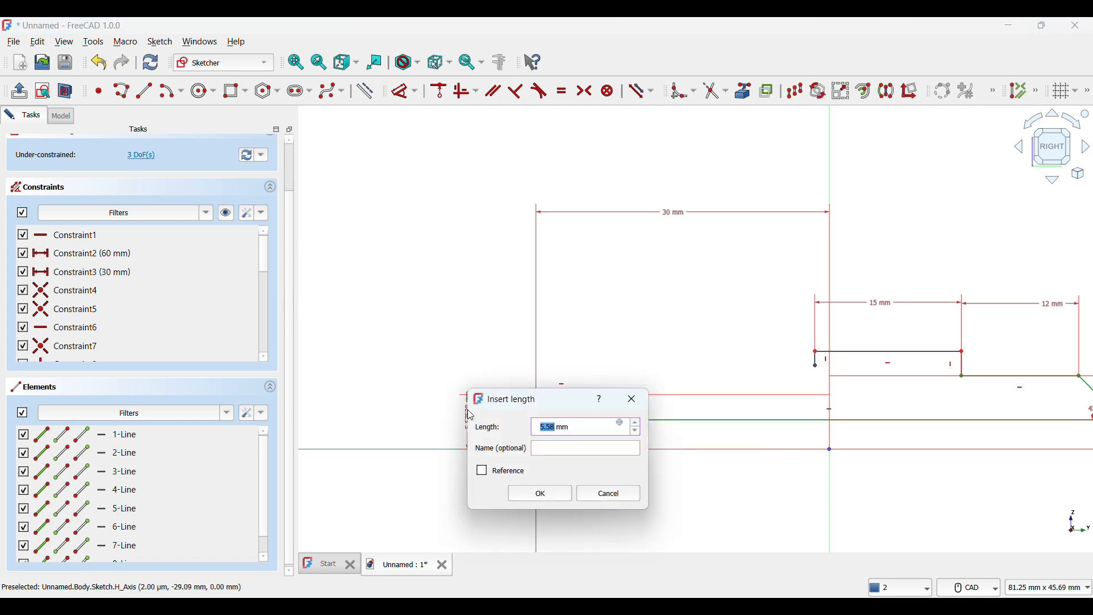
{"action": "type", "text": "5"}
{"action": "key", "text": "Return"}
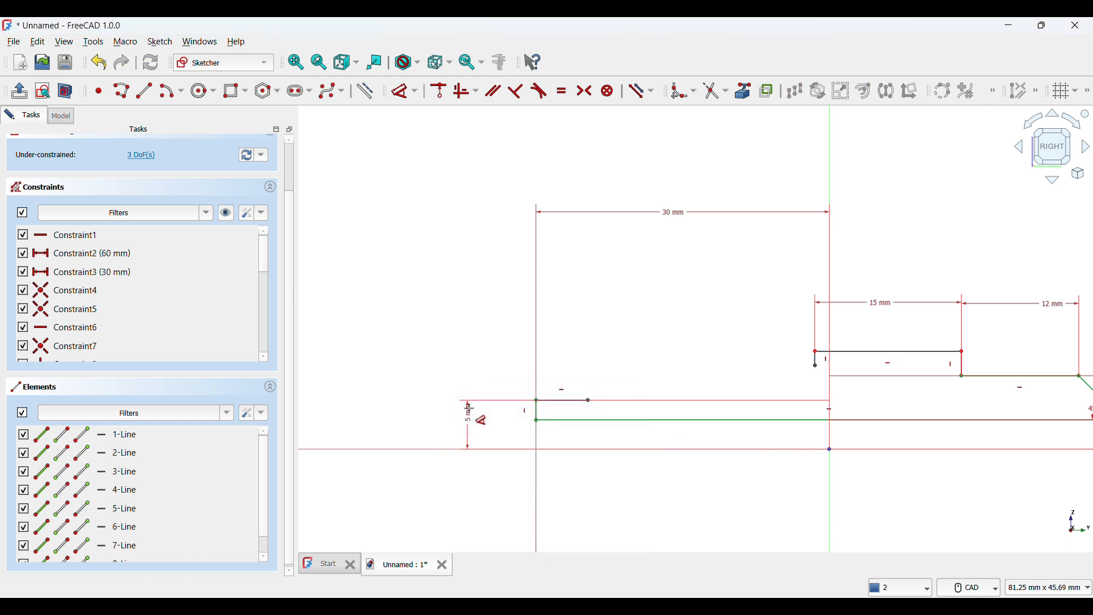
- Draw a polyline of three sawtooth teeth about 2 mm high from the short horizontal line's end, closing with a slope to the upper step's short vertical line
{"action": "left_click", "coordinate": [121, 91]}
{"action": "left_click", "coordinate": [589, 400]}
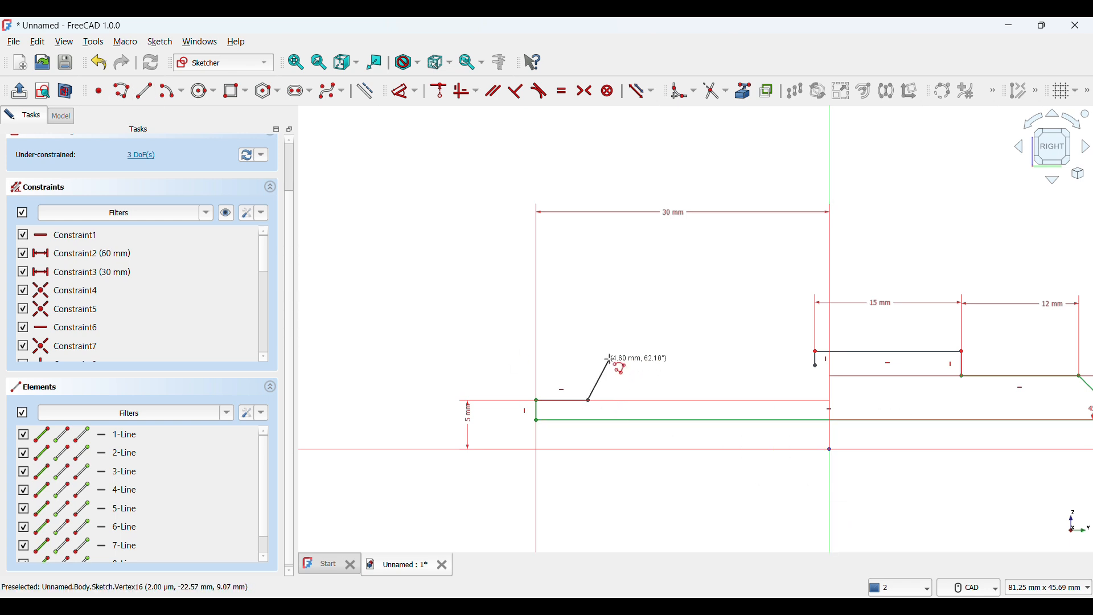
{"action": "left_click", "coordinate": [637, 383]}
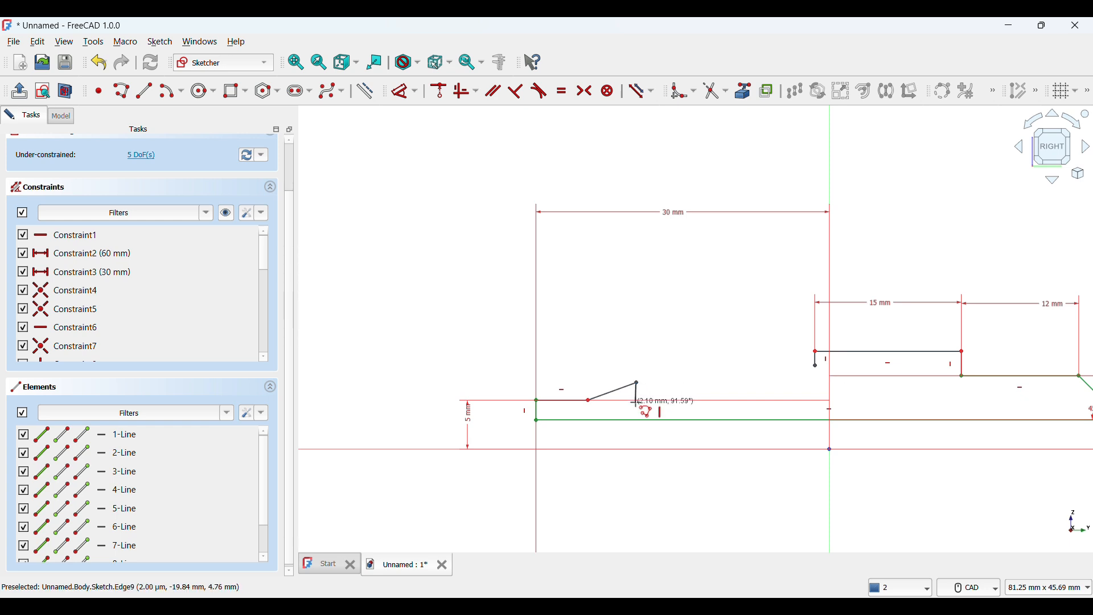
{"action": "left_click", "coordinate": [636, 402]}
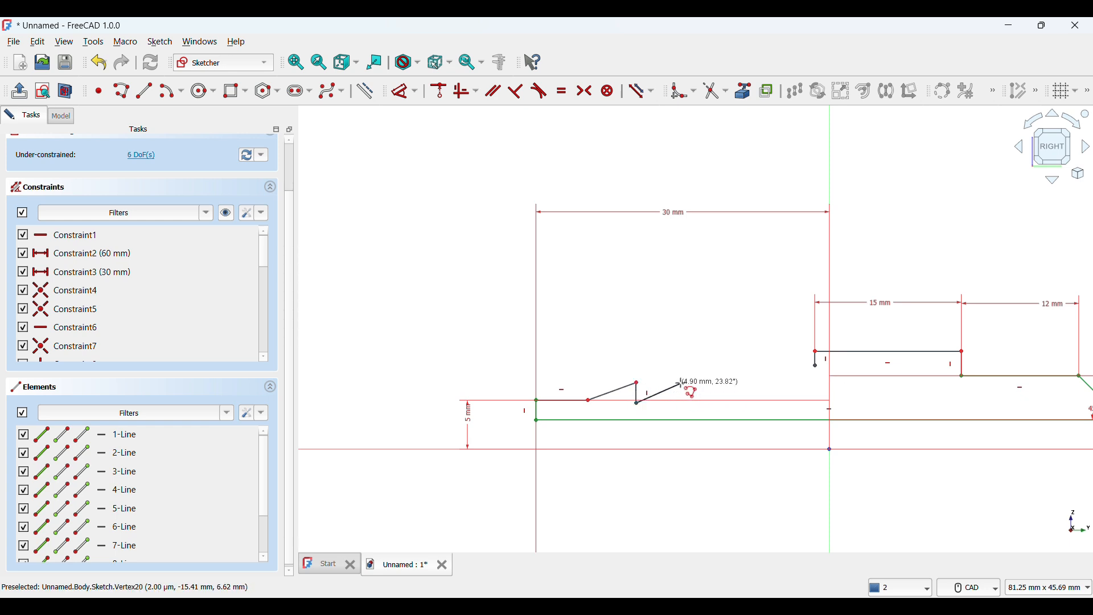
{"action": "left_click", "coordinate": [685, 381]}
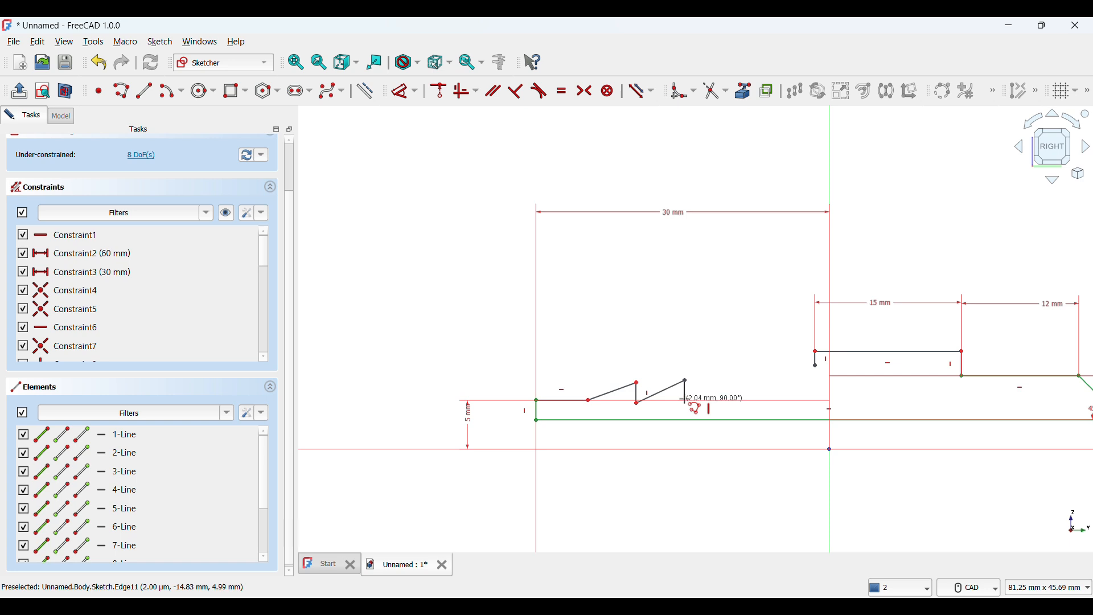
{"action": "left_click", "coordinate": [685, 403]}
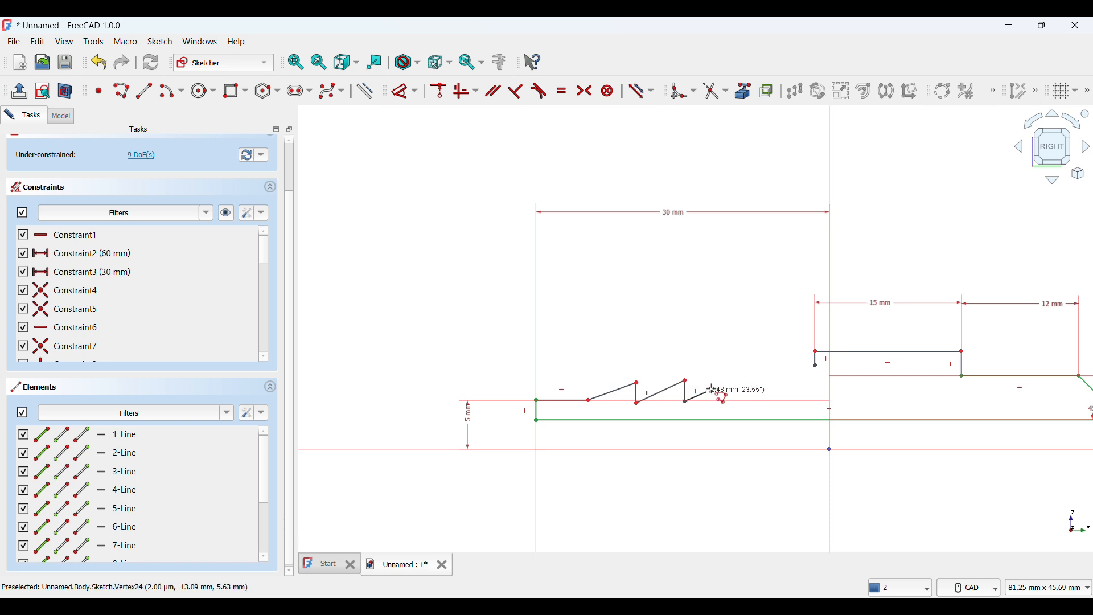
{"action": "left_click", "coordinate": [739, 378]}
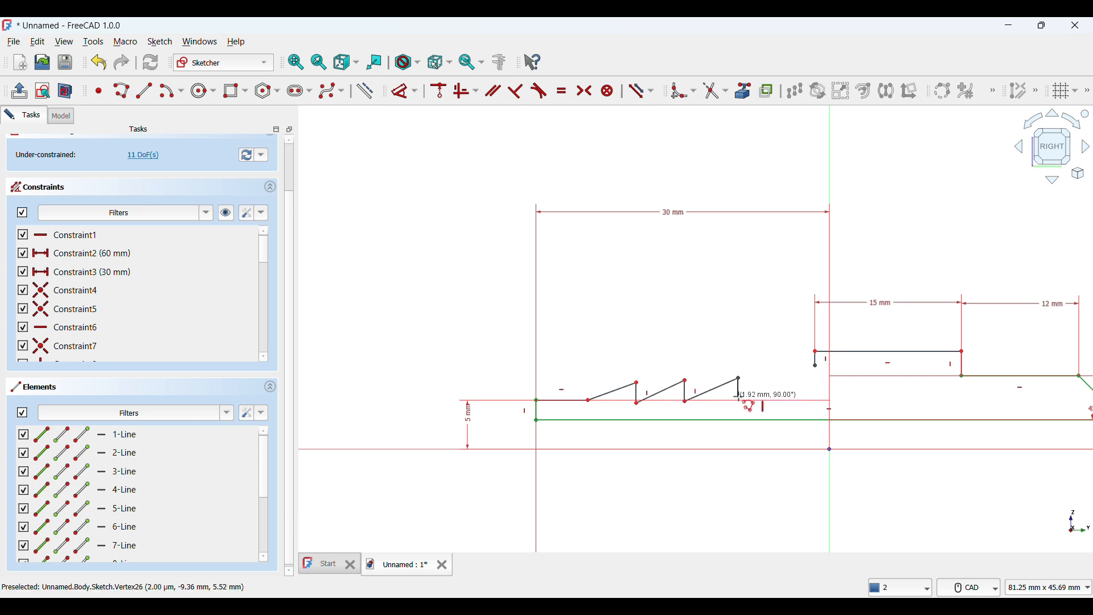
{"action": "left_click", "coordinate": [739, 400]}
{"action": "left_click", "coordinate": [815, 365]}
{"action": "right_click", "coordinate": [717, 413]}
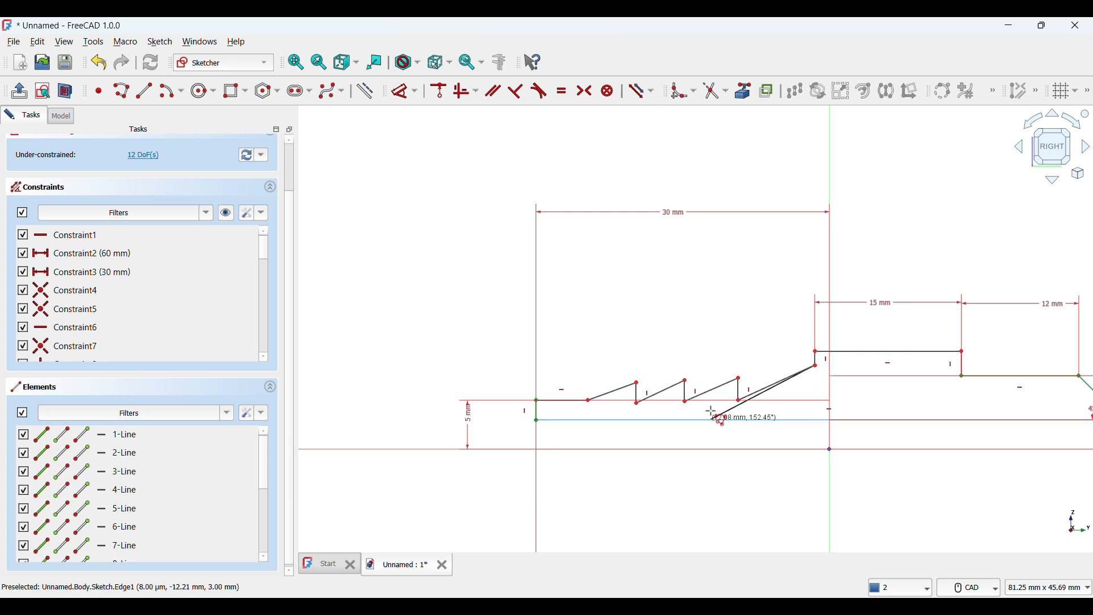
- Dimension the bottom points of the first and second teeth 5 mm above the horizontal axis
{"action": "left_click", "coordinate": [405, 90]}
{"action": "left_click", "coordinate": [702, 420]}
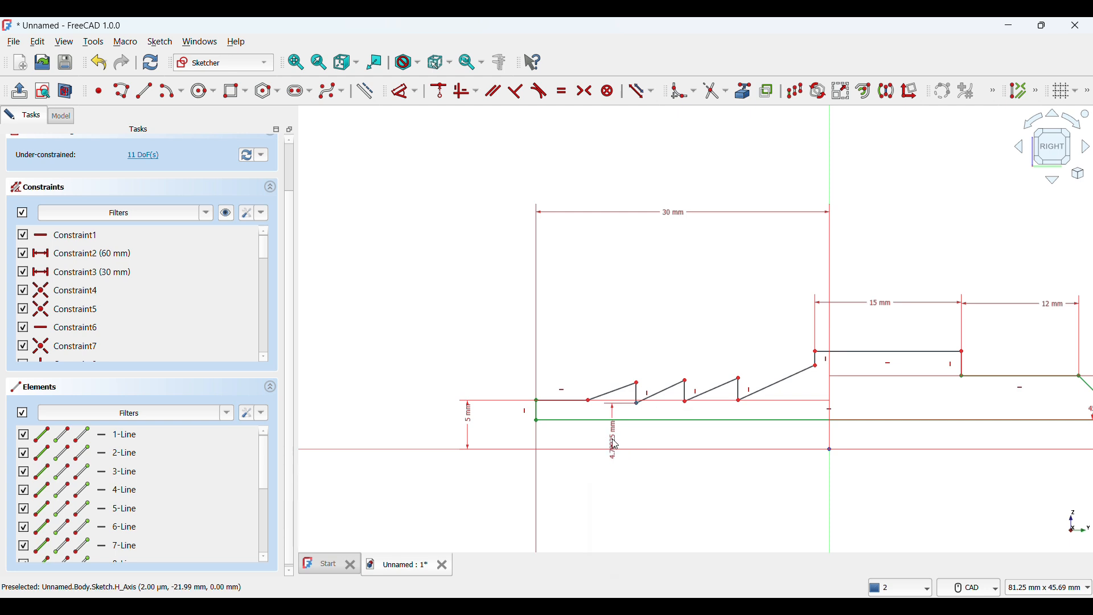
{"action": "left_click", "coordinate": [614, 445]}
{"action": "key", "text": "Return"}
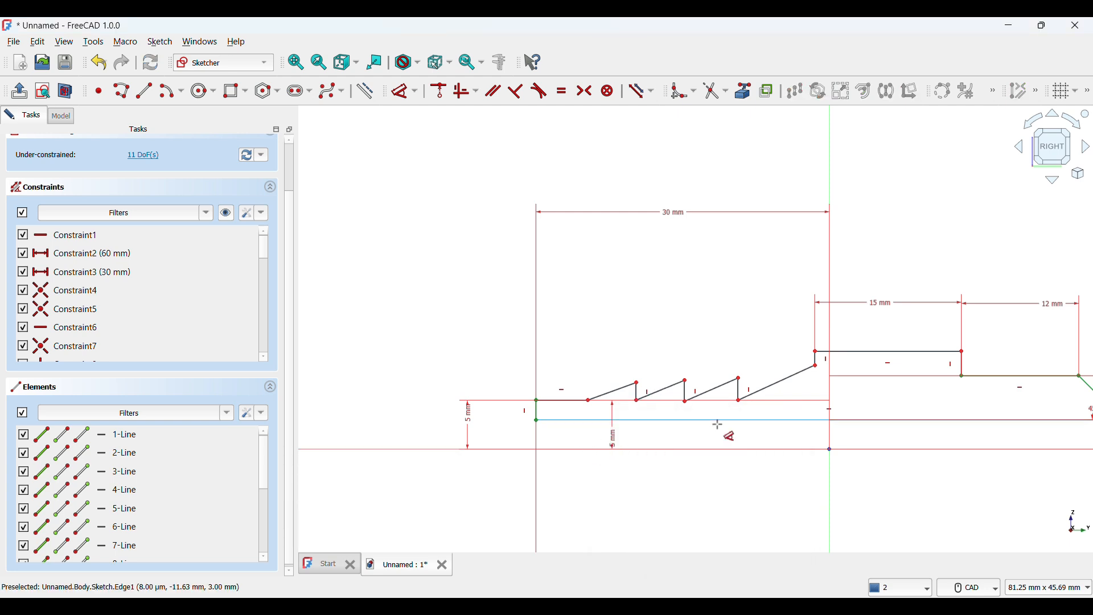
{"action": "left_click", "coordinate": [686, 402]}
{"action": "left_click", "coordinate": [654, 448]}
{"action": "left_click", "coordinate": [672, 440]}
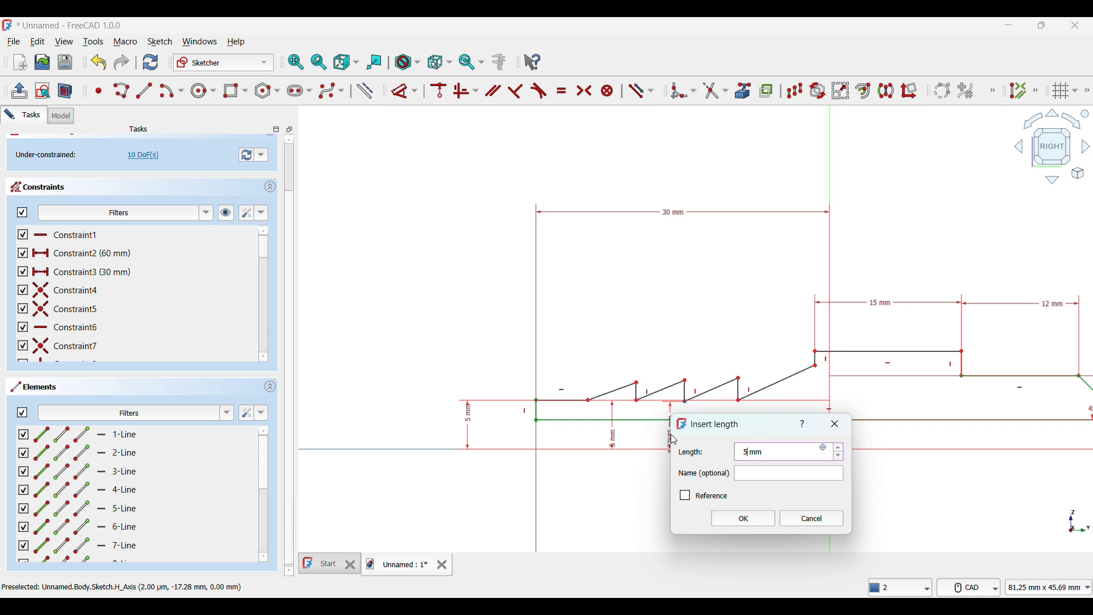
{"action": "key", "text": "Return"}
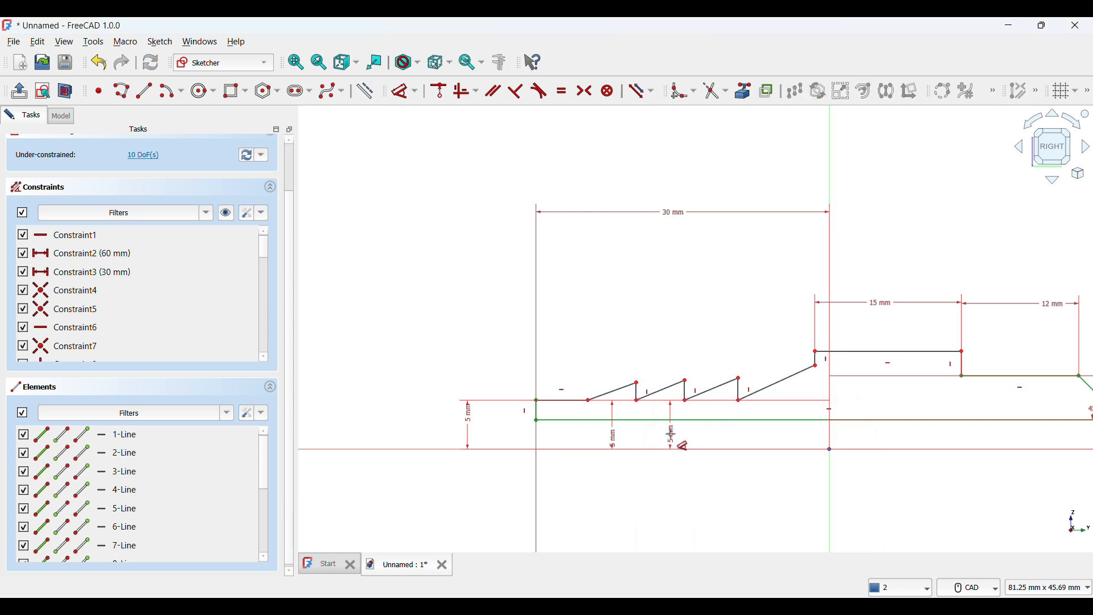
- Dimension the peak of the first tooth 6 mm above the horizontal axis
{"action": "left_click", "coordinate": [637, 387]}
{"action": "left_click", "coordinate": [633, 450]}
{"action": "left_click", "coordinate": [438, 412]}
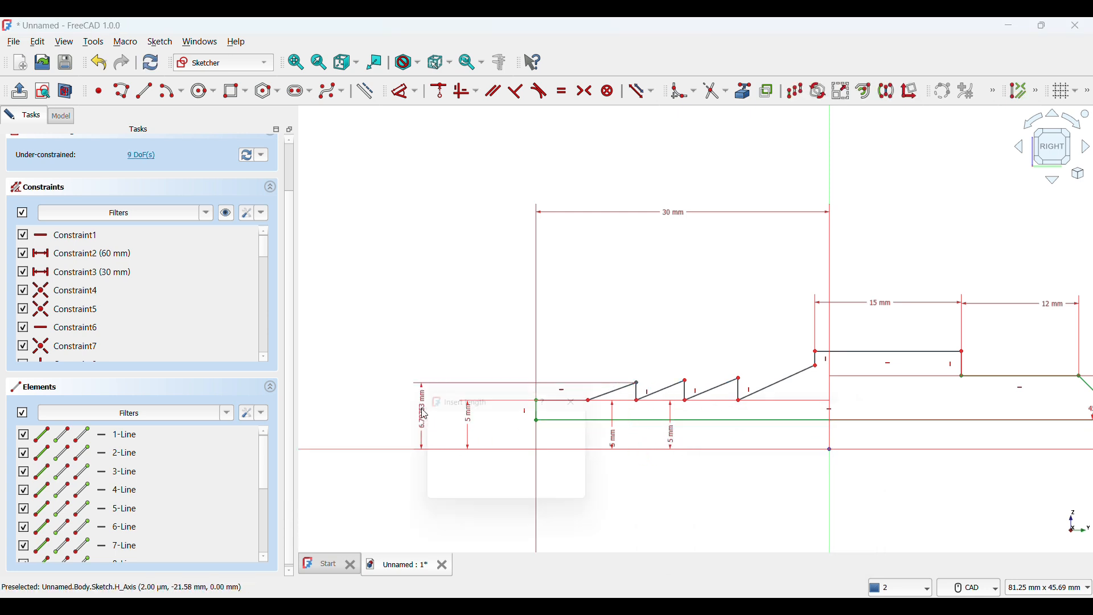
{"action": "type", "text": "6"}
{"action": "key", "text": "Return"}
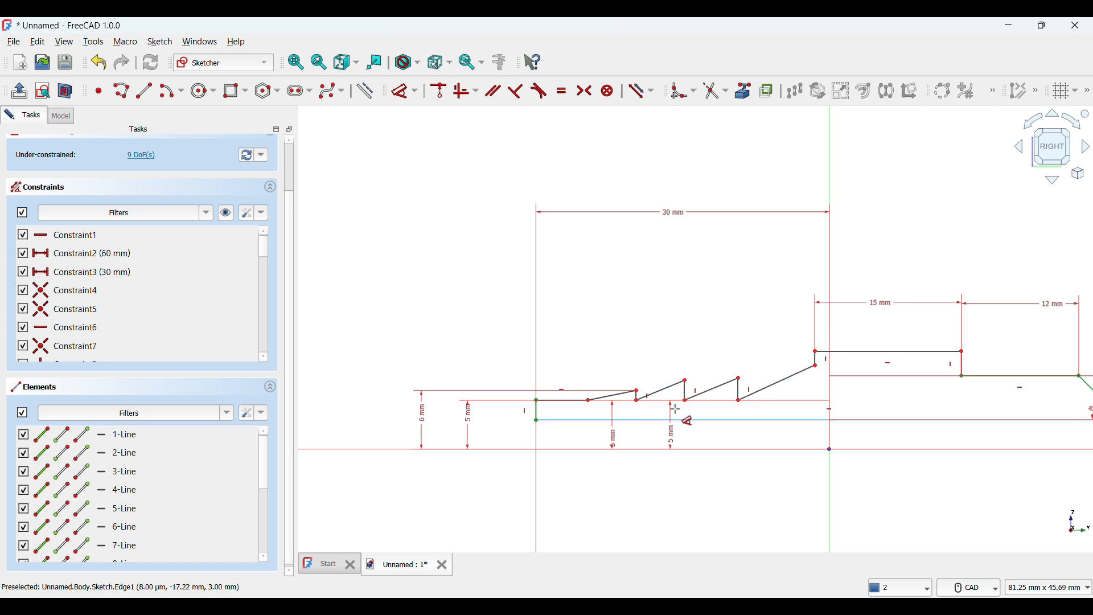
- Dimension the peaks of the second and third teeth 6 mm above the horizontal axis
{"action": "left_click", "coordinate": [686, 379]}
{"action": "left_click", "coordinate": [660, 450]}
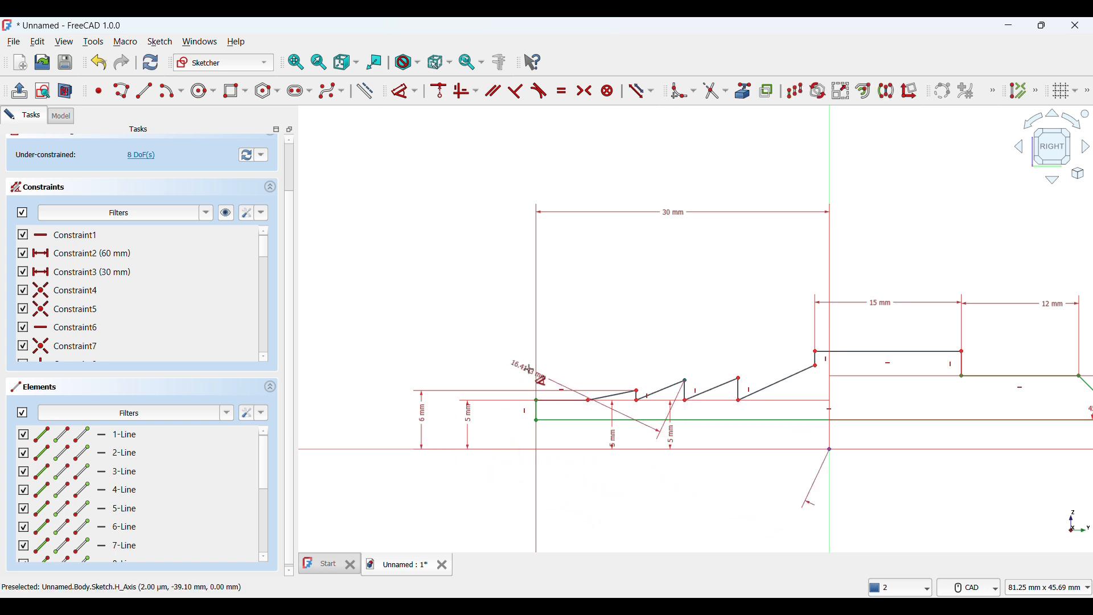
{"action": "left_click", "coordinate": [366, 427]}
{"action": "type", "text": "6"}
{"action": "key", "text": "Return"}
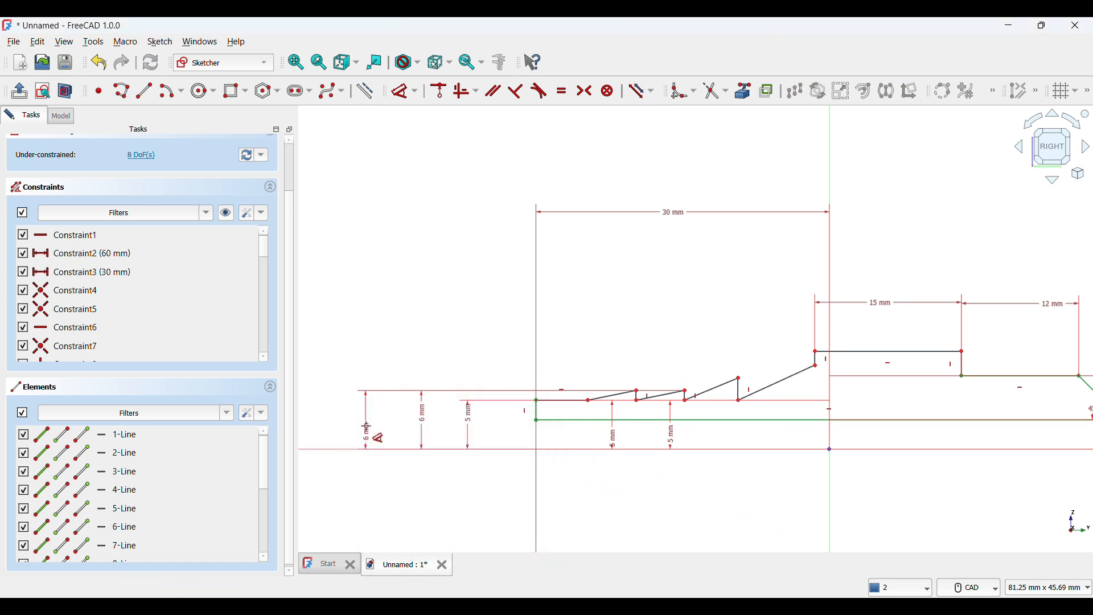
{"action": "left_click", "coordinate": [739, 377]}
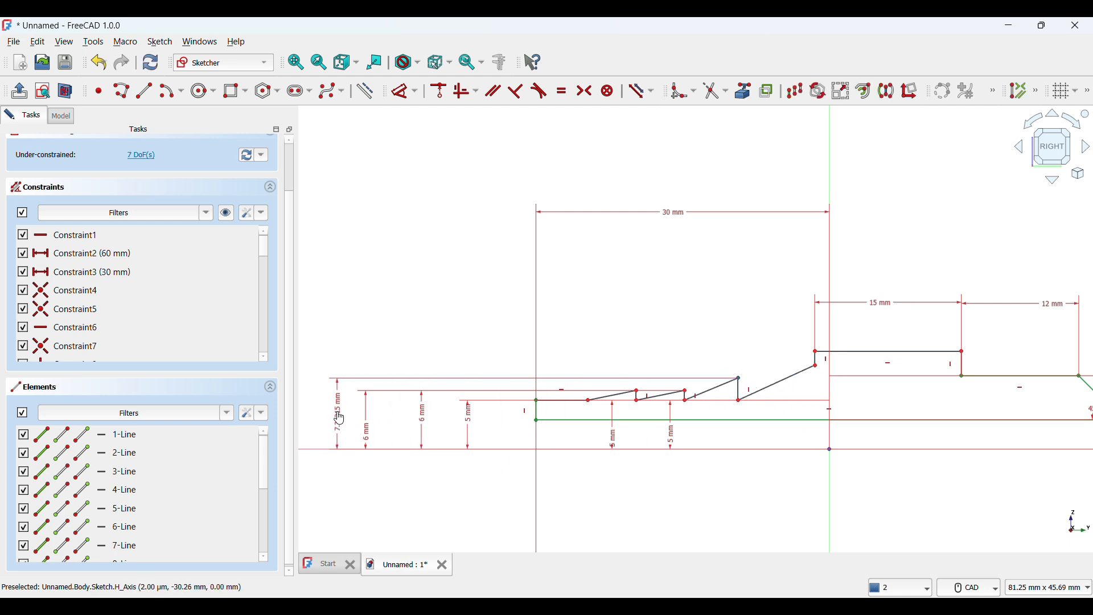
{"action": "left_click", "coordinate": [336, 415]}
{"action": "key", "text": "Return"}
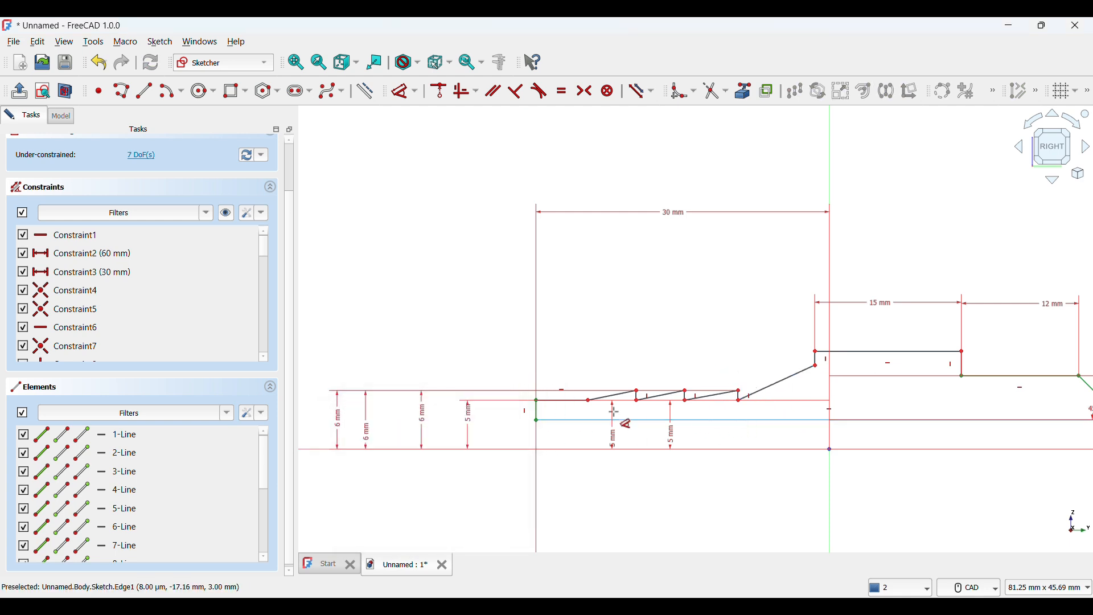
- Dimension the horizontal width of the first tooth as 6 mm
{"action": "left_click", "coordinate": [589, 402]}
{"action": "left_click", "coordinate": [637, 399]}
{"action": "left_click", "coordinate": [630, 305]}
{"action": "type", "text": "6"}
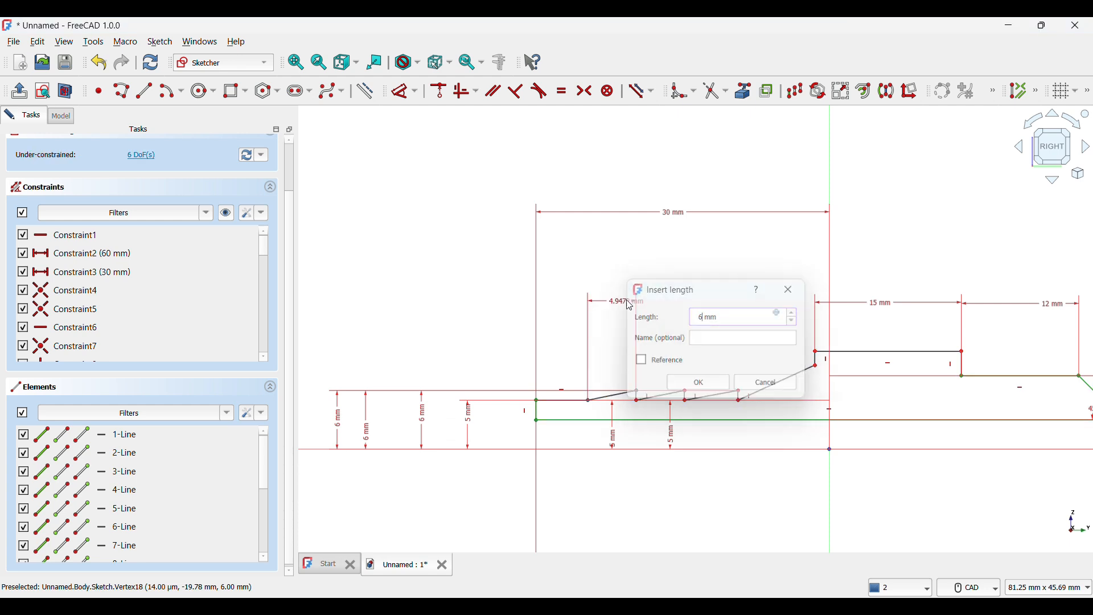
{"action": "key", "text": "Return"}
- Dimension the horizontal widths of the second and third teeth as 6 mm each, measured between neighbouring tooth peaks
{"action": "left_click", "coordinate": [645, 391]}
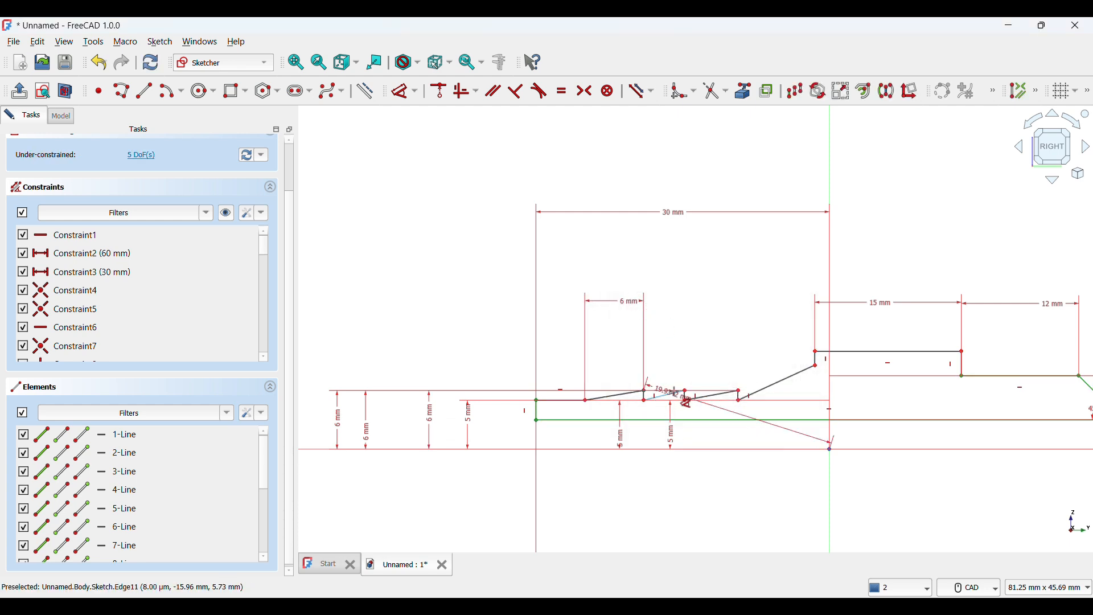
{"action": "left_click", "coordinate": [684, 390]}
{"action": "left_click", "coordinate": [678, 329]}
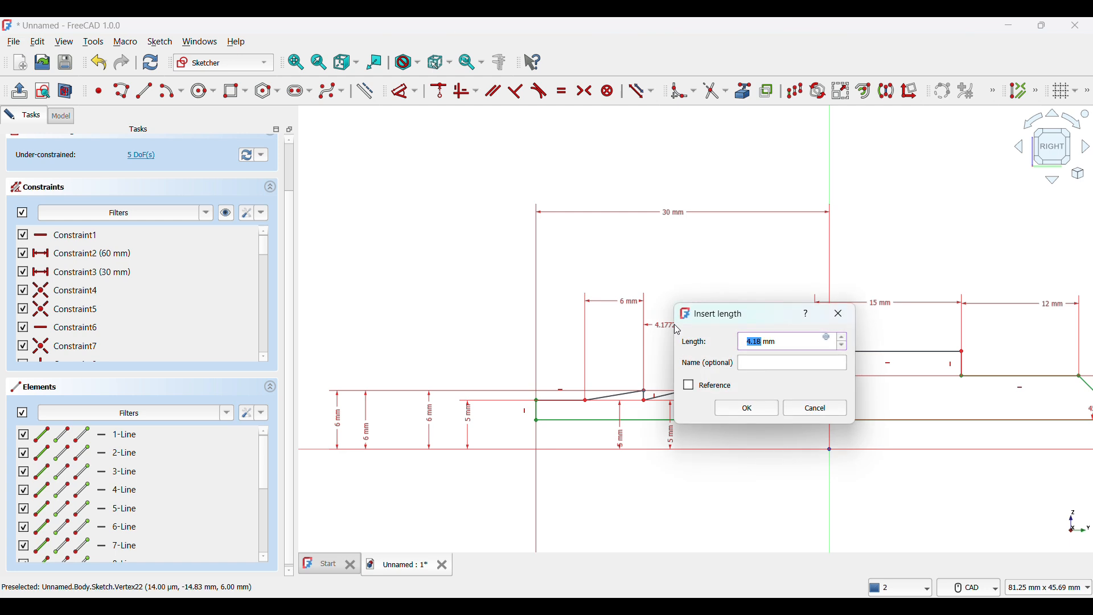
{"action": "type", "text": "6"}
{"action": "key", "text": "Return"}
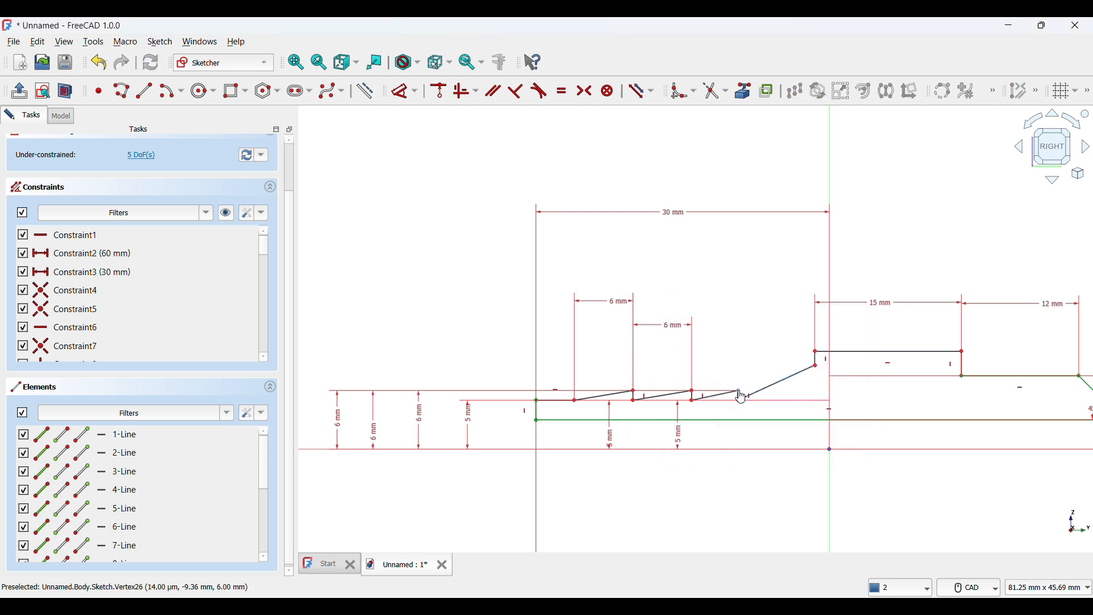
{"action": "left_click", "coordinate": [739, 393]}
{"action": "left_click", "coordinate": [695, 394]}
{"action": "left_click", "coordinate": [712, 292]}
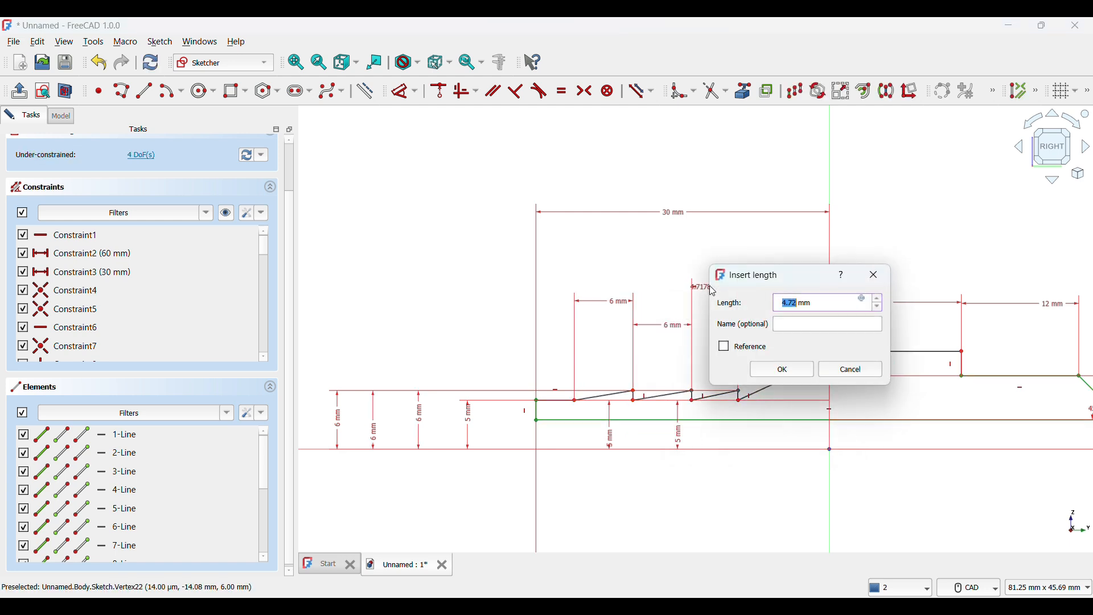
{"action": "key", "text": "Return"}
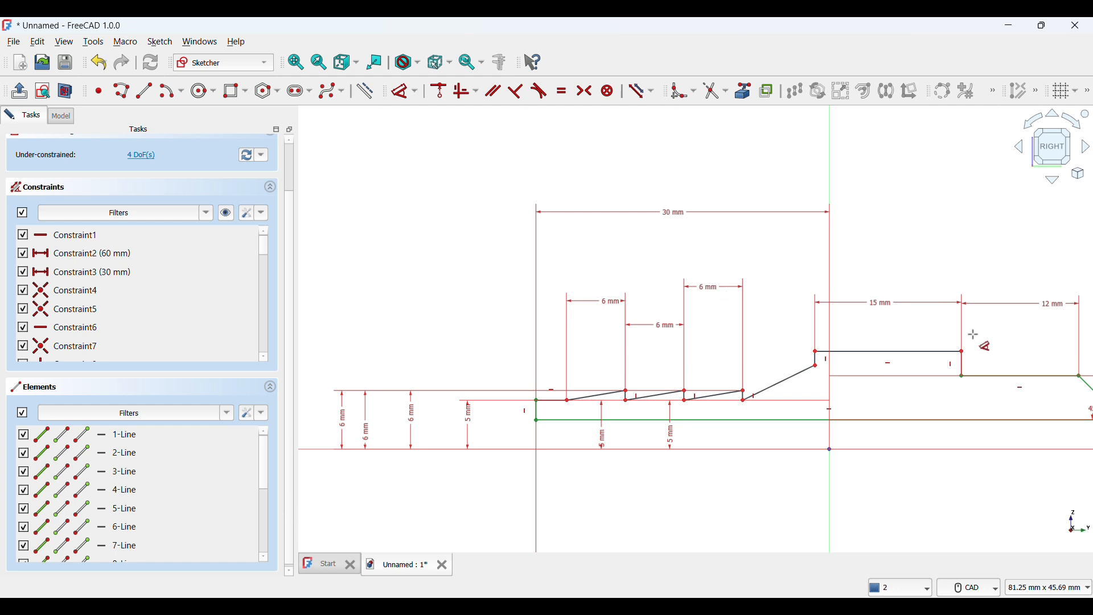
- Highlight the sketch's under-constrained elements and close the sketch
{"action": "scroll", "coordinate": [680, 270], "scroll_direction": "down", "scroll_amount": 2}
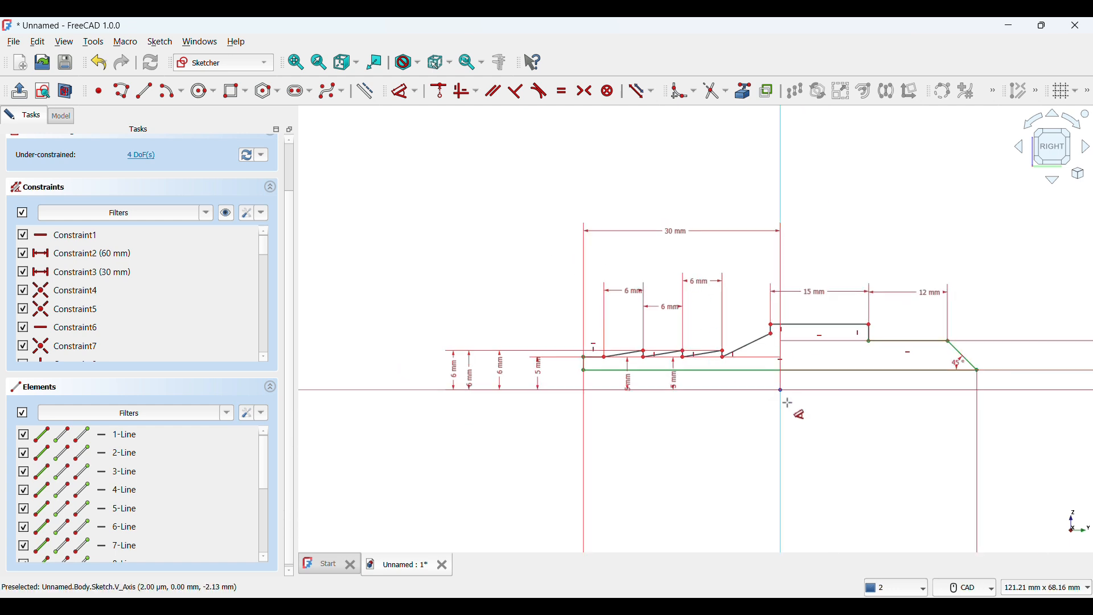
{"action": "left_click", "coordinate": [140, 158]}
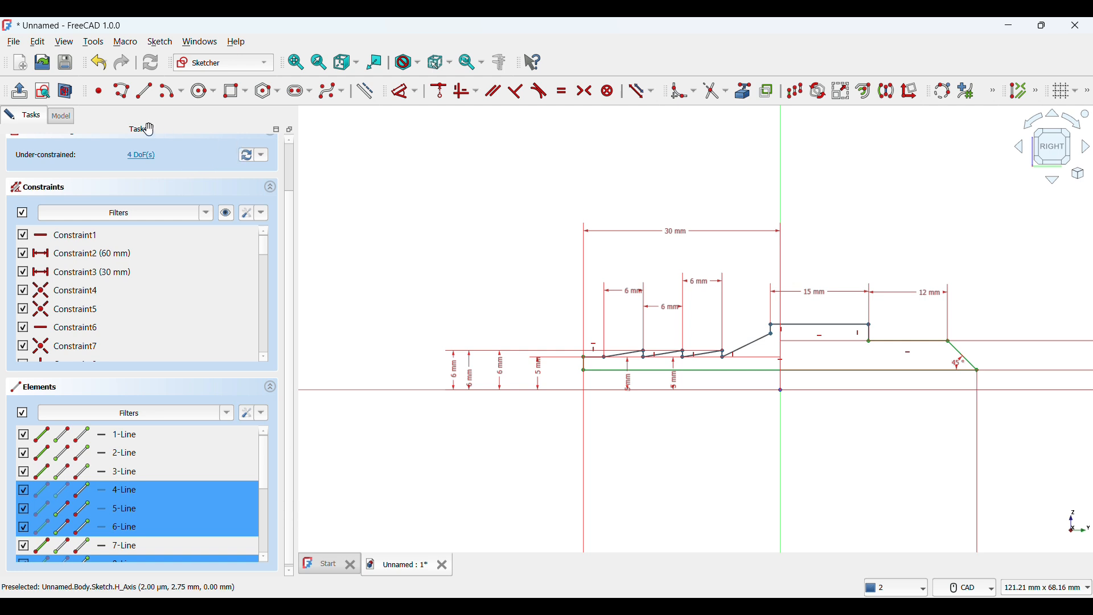
{"action": "left_click", "coordinate": [22, 91]}
{"action": "left_click", "coordinate": [22, 92]}
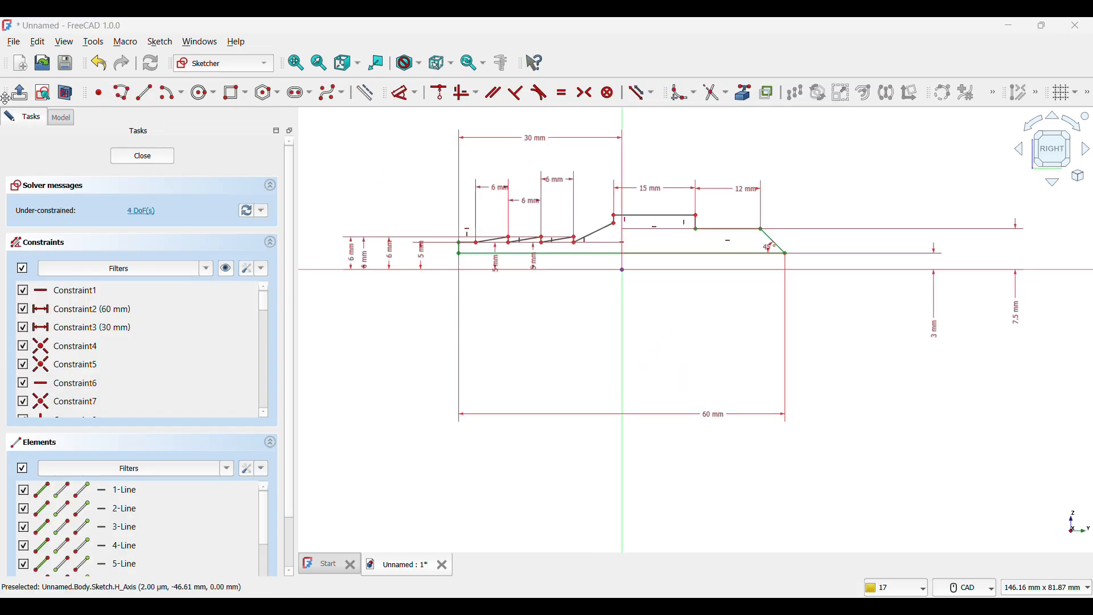
{"action": "left_click", "coordinate": [142, 156]}
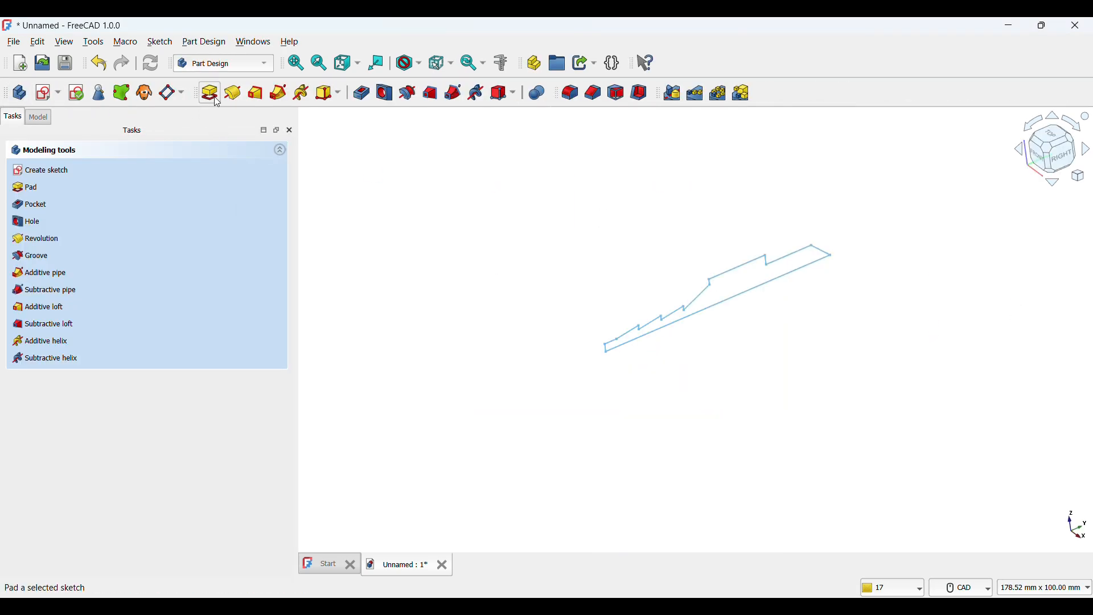
- Revolve the stepped profile 360° around the Y-axis into a solid hose fitting
{"action": "left_click", "coordinate": [231, 91]}
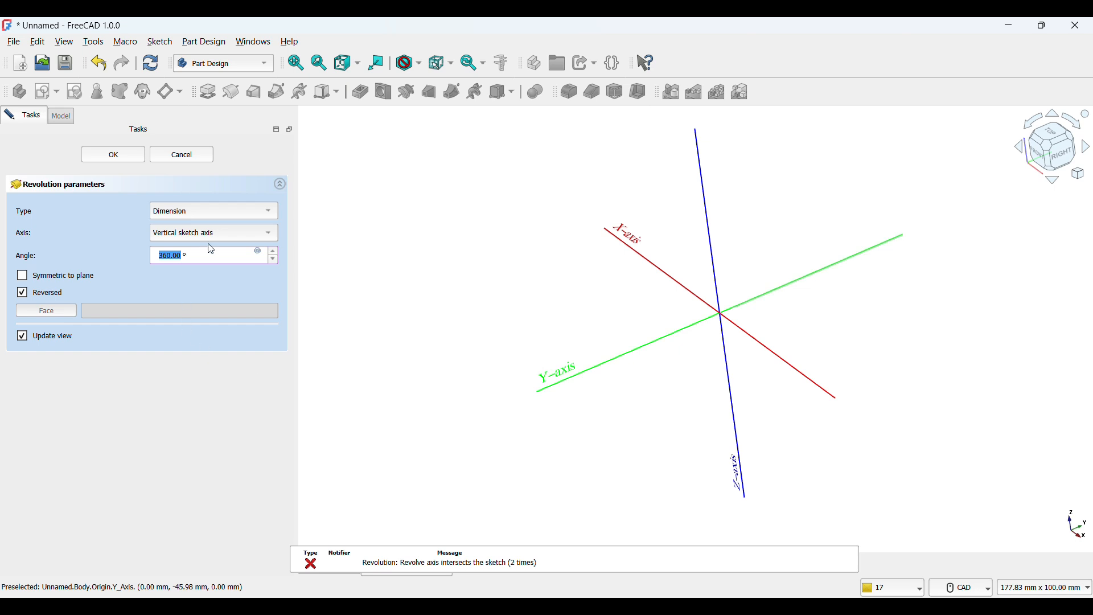
{"action": "left_click", "coordinate": [212, 233]}
{"action": "left_click", "coordinate": [204, 272]}
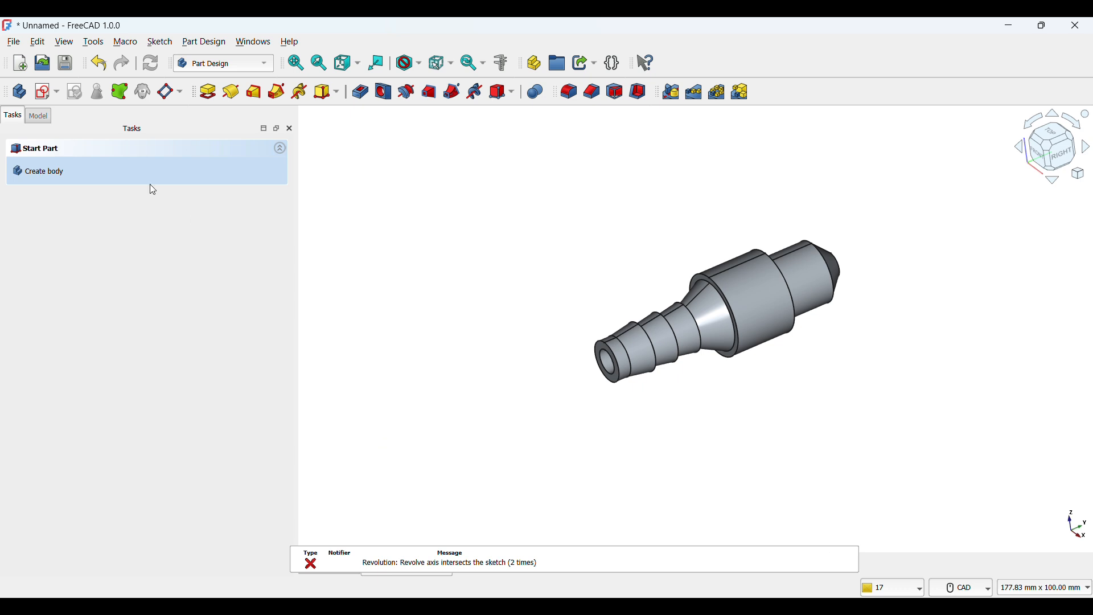
- Inspect the revolved solid from both ends and reopen the Revolution's sketch for editing
{"action": "left_click", "coordinate": [759, 313]}
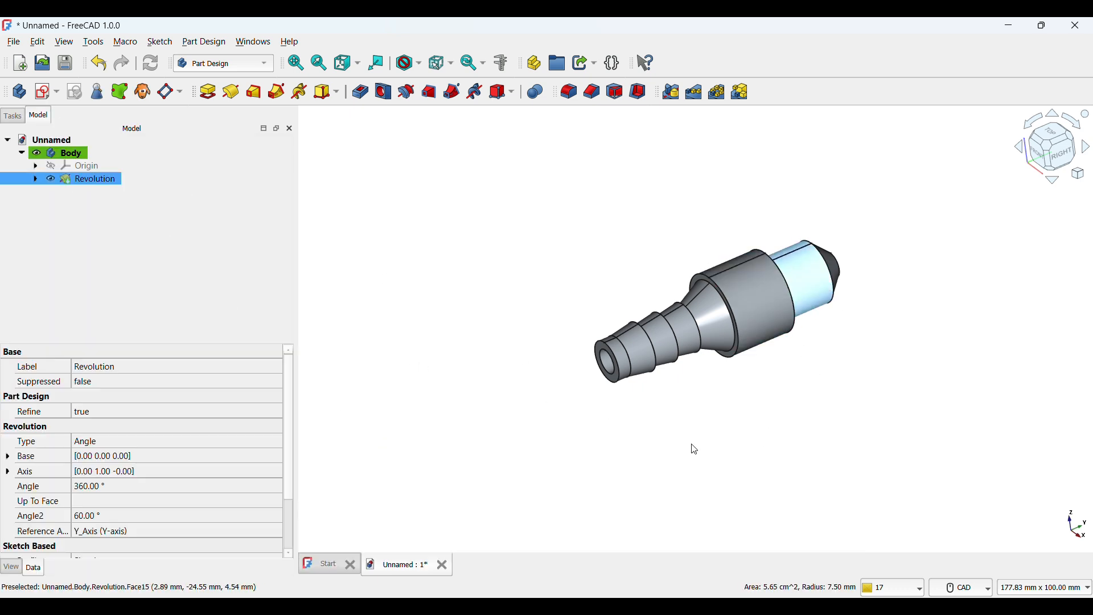
{"action": "scroll", "coordinate": [694, 449], "scroll_direction": "up", "scroll_amount": 2}
{"action": "scroll", "coordinate": [694, 449], "scroll_direction": "down", "scroll_amount": 1}
{"action": "scroll", "coordinate": [694, 434], "scroll_direction": "up", "scroll_amount": 1}
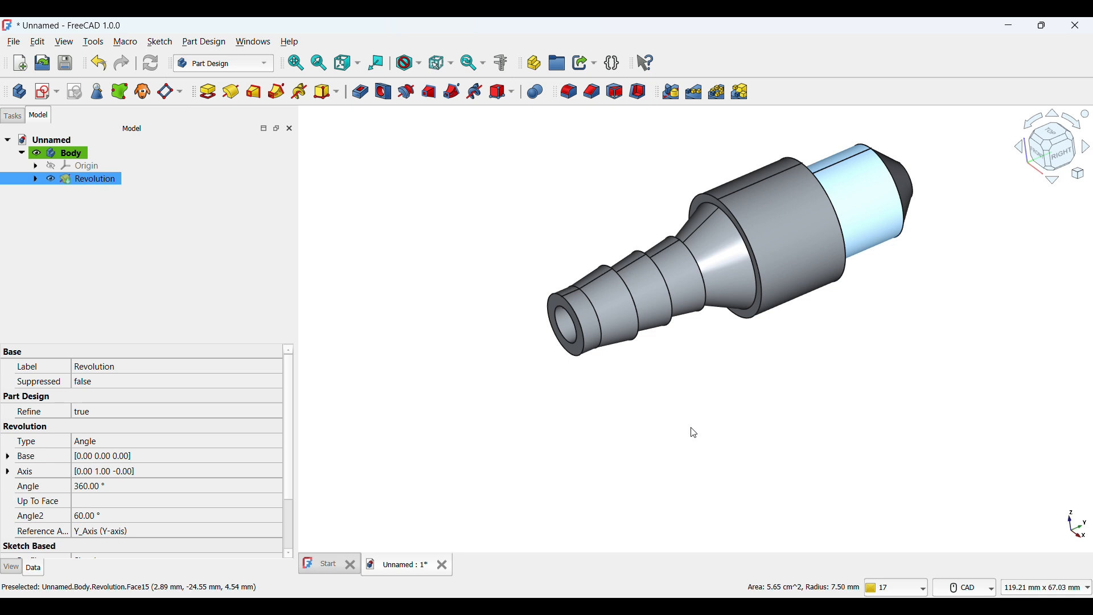
{"action": "scroll", "coordinate": [694, 434], "scroll_direction": "down", "scroll_amount": 1}
{"action": "middle_click_drag", "start_coordinate": [802, 386], "coordinate": [657, 304]}
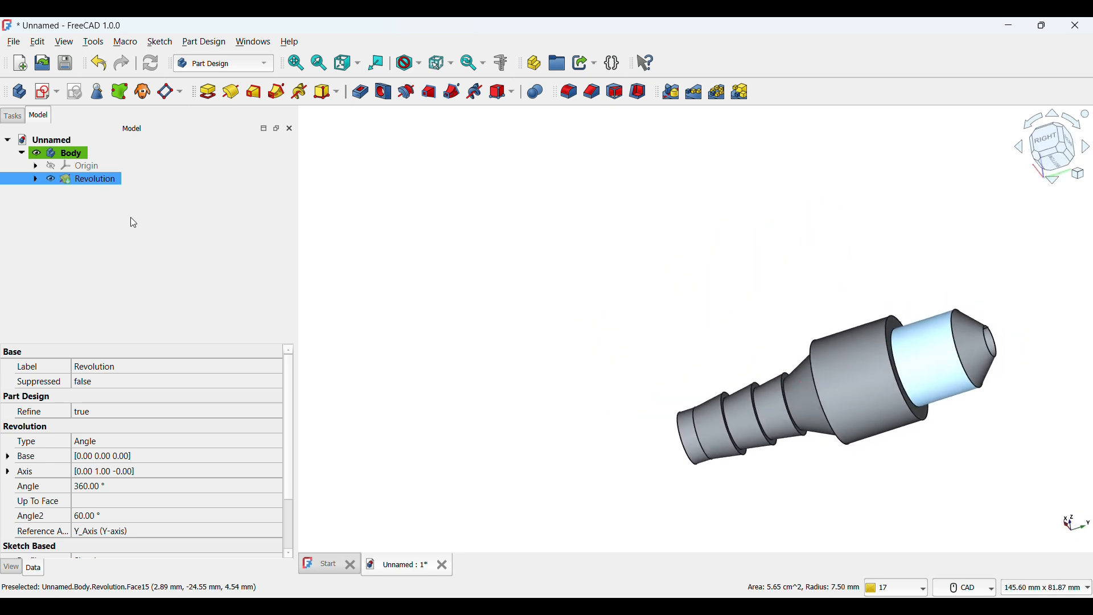
{"action": "left_click", "coordinate": [36, 179]}
{"action": "left_click", "coordinate": [102, 194]}
{"action": "double_click", "coordinate": [91, 191]}
- Sketch a horizontal line about 12 mm long just below the upper edge of the 12 mm section beside the 45° chamfer
{"action": "scroll", "coordinate": [905, 345], "scroll_direction": "up", "scroll_amount": 5}
{"action": "scroll", "coordinate": [944, 329], "scroll_direction": "up", "scroll_amount": 2}
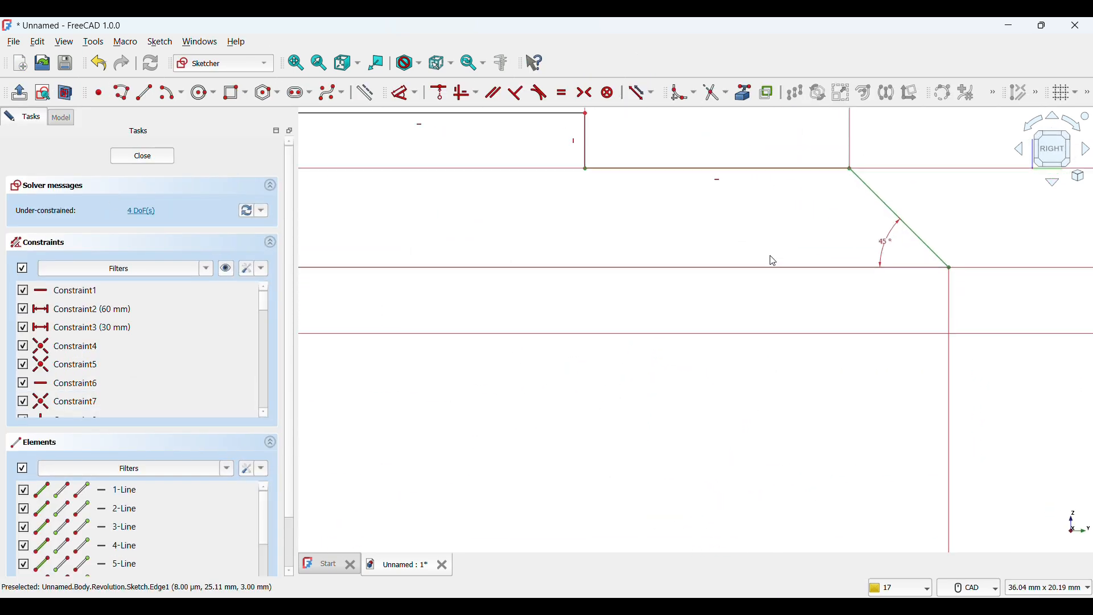
{"action": "left_click", "coordinate": [121, 92]}
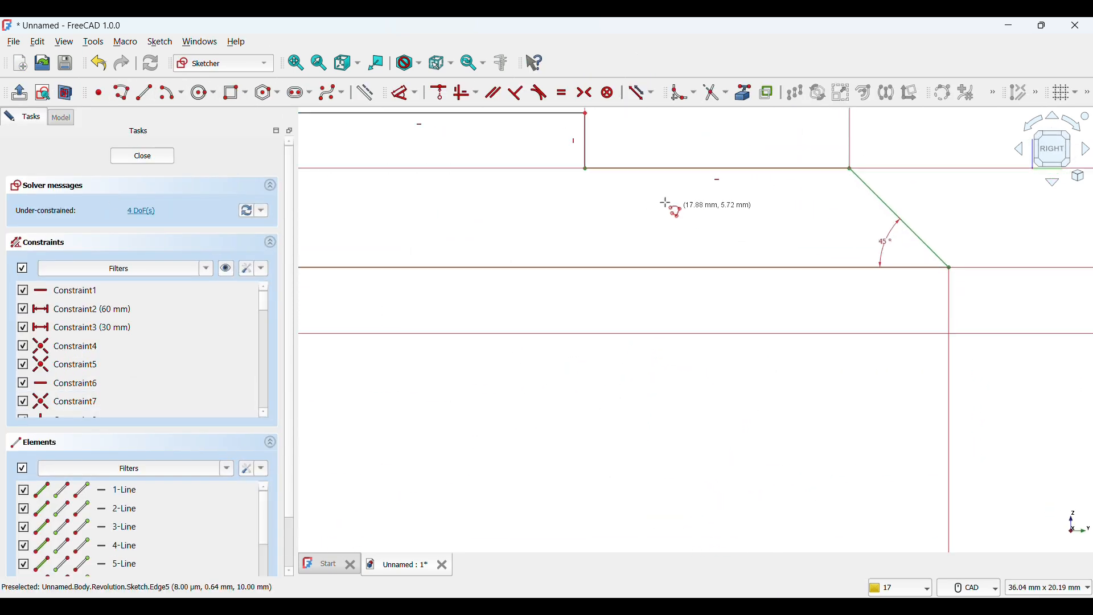
{"action": "left_click", "coordinate": [589, 185]}
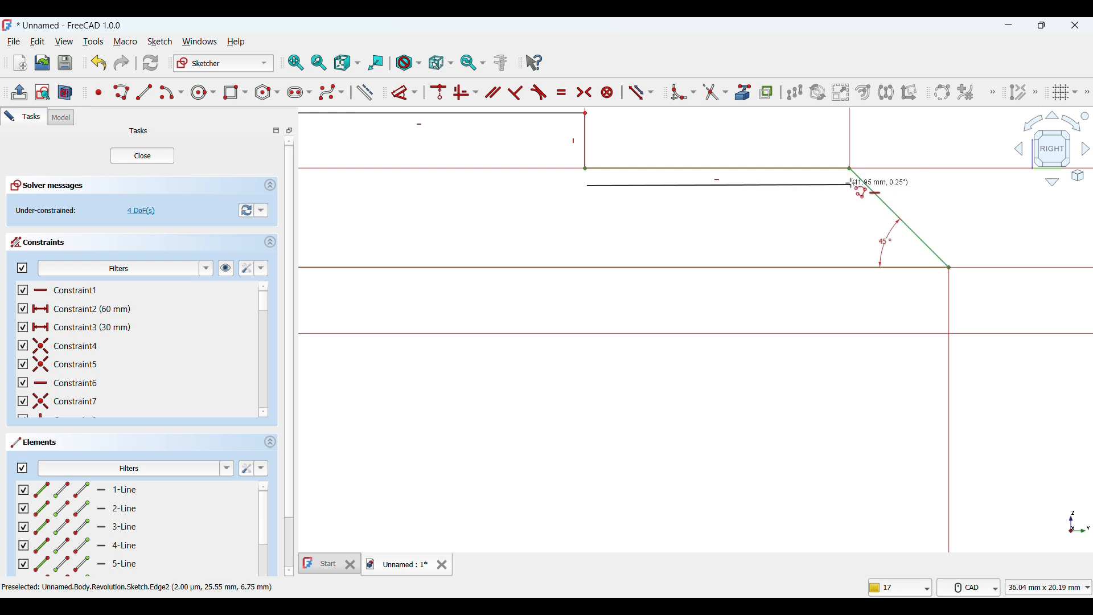
{"action": "left_click", "coordinate": [852, 185]}
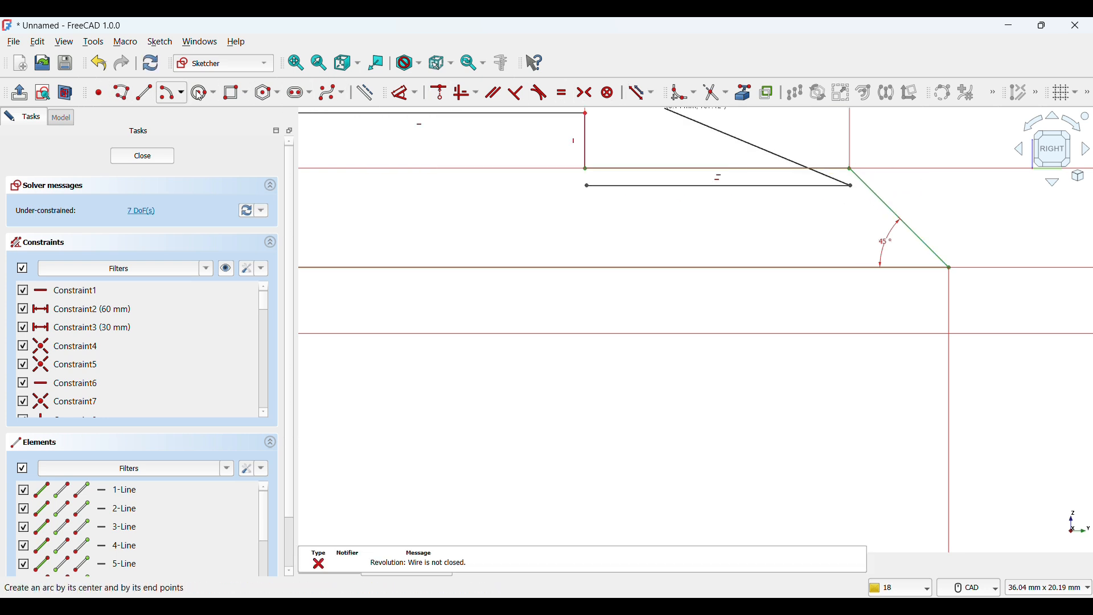
- Dimension the vertical distance between the new horizontal line and the section's upper edge as 0.5 mm
{"action": "left_click", "coordinate": [393, 98]}
{"action": "left_click", "coordinate": [700, 186]}
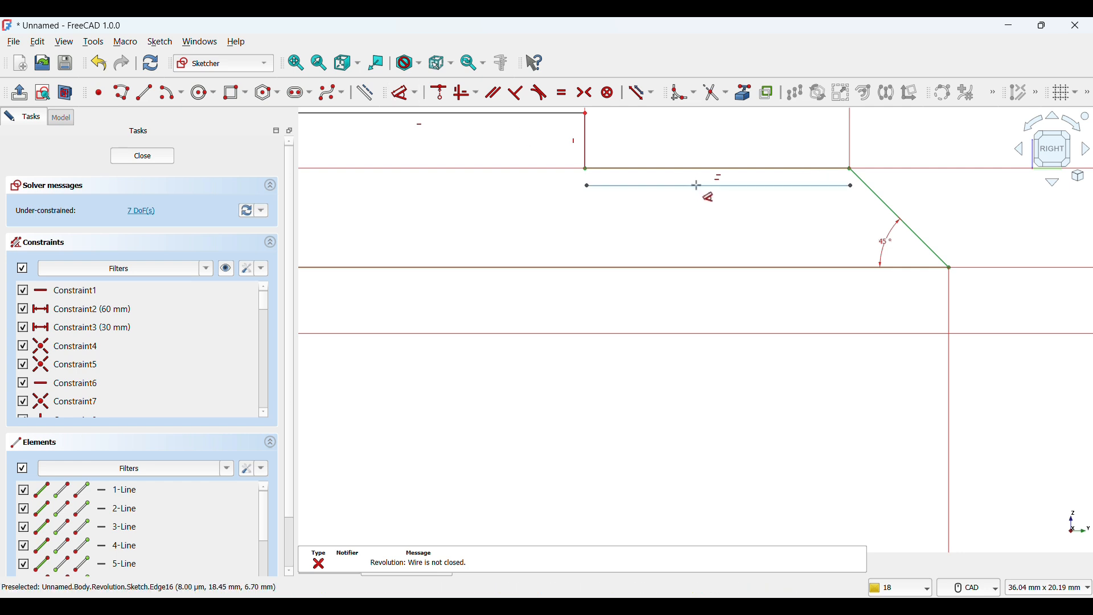
{"action": "left_click", "coordinate": [701, 188]}
{"action": "left_click", "coordinate": [699, 185]}
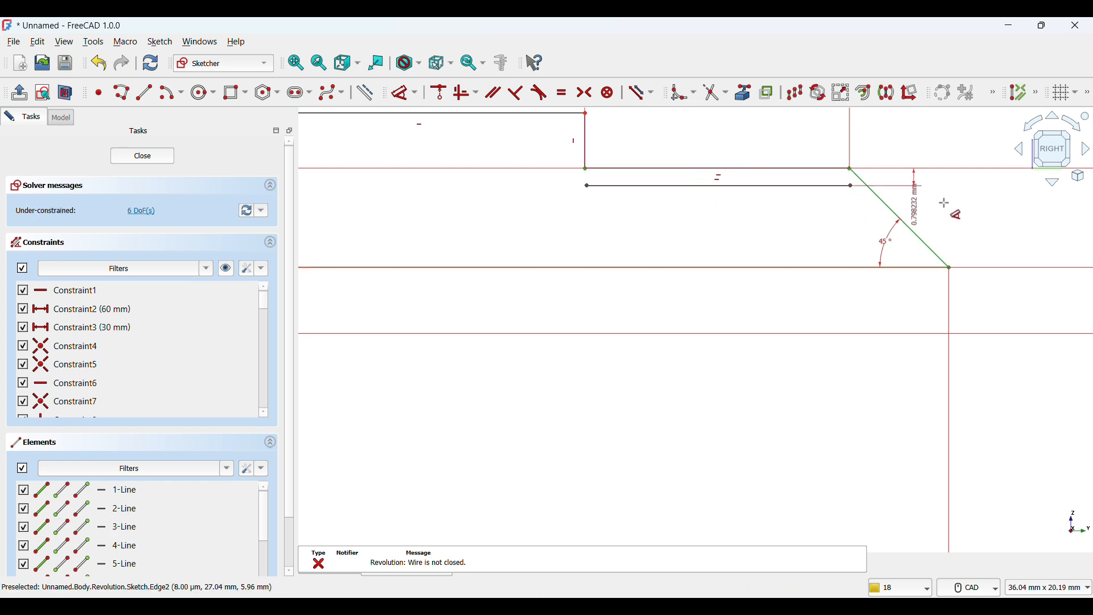
{"action": "left_click", "coordinate": [957, 204]}
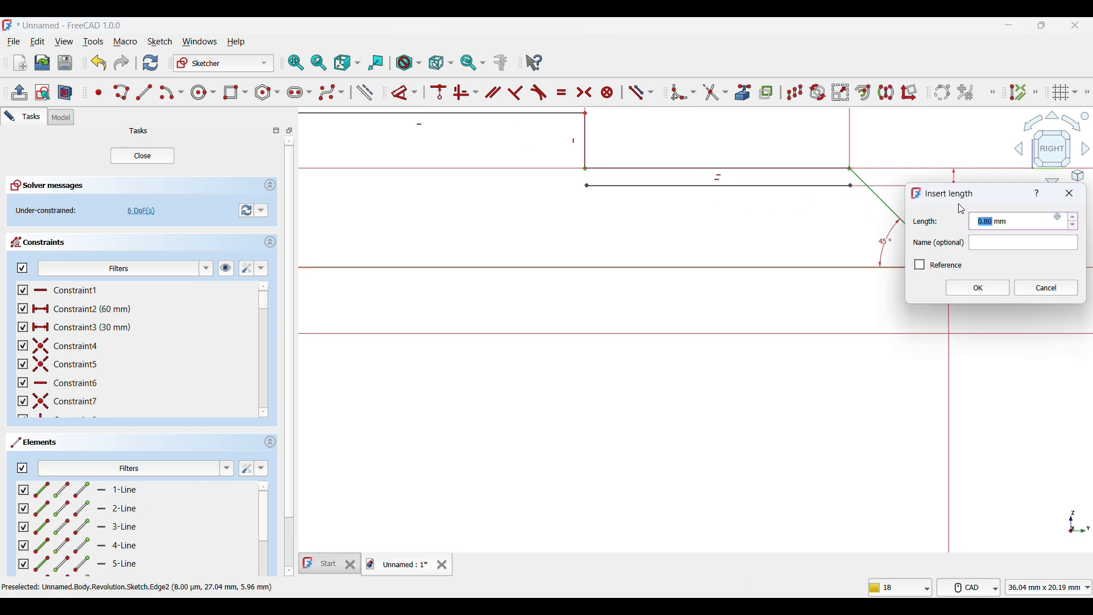
{"action": "type", "text": "0.5"}
{"action": "key", "text": "Return"}
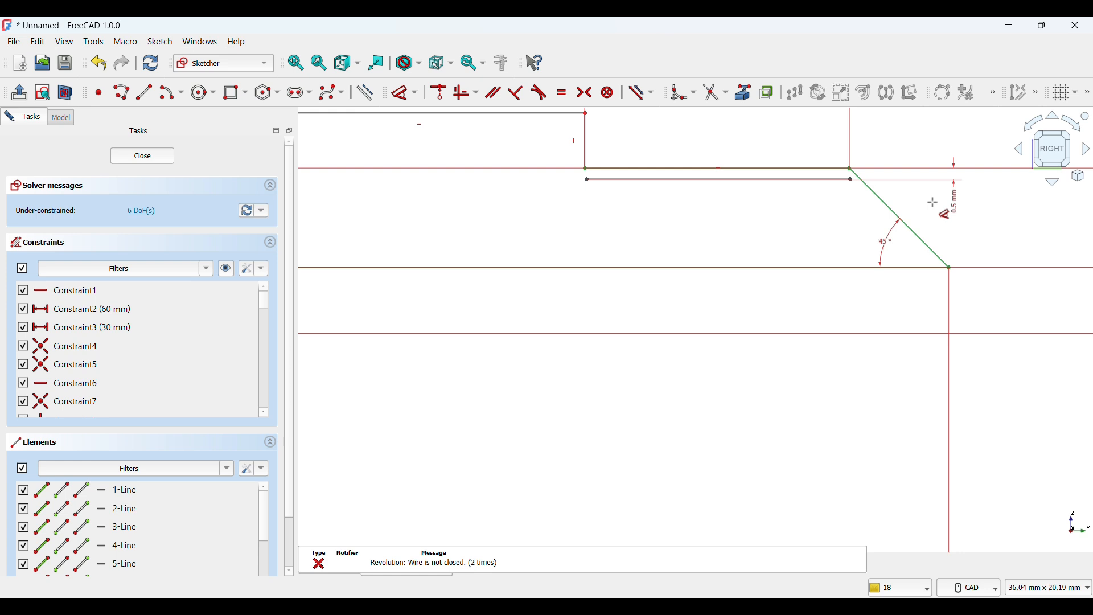
{"action": "scroll", "coordinate": [611, 171], "scroll_direction": "up", "scroll_amount": 4}
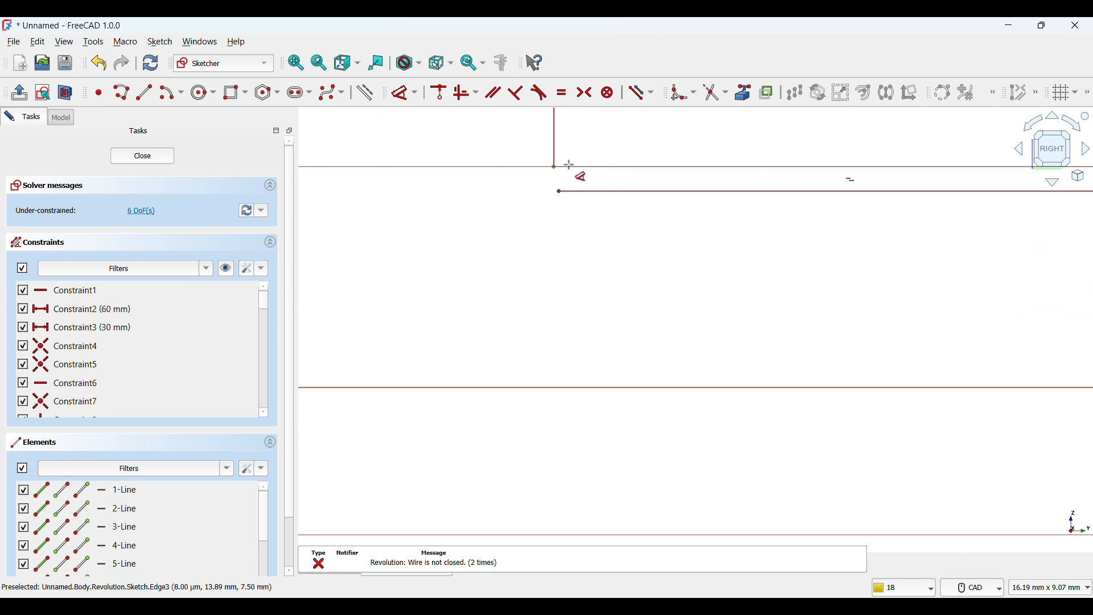
{"action": "left_click", "coordinate": [438, 92]}
{"action": "left_click", "coordinate": [577, 192]}
{"action": "key", "text": "ctrl+z"}
{"action": "key", "text": "ctrl+z"}
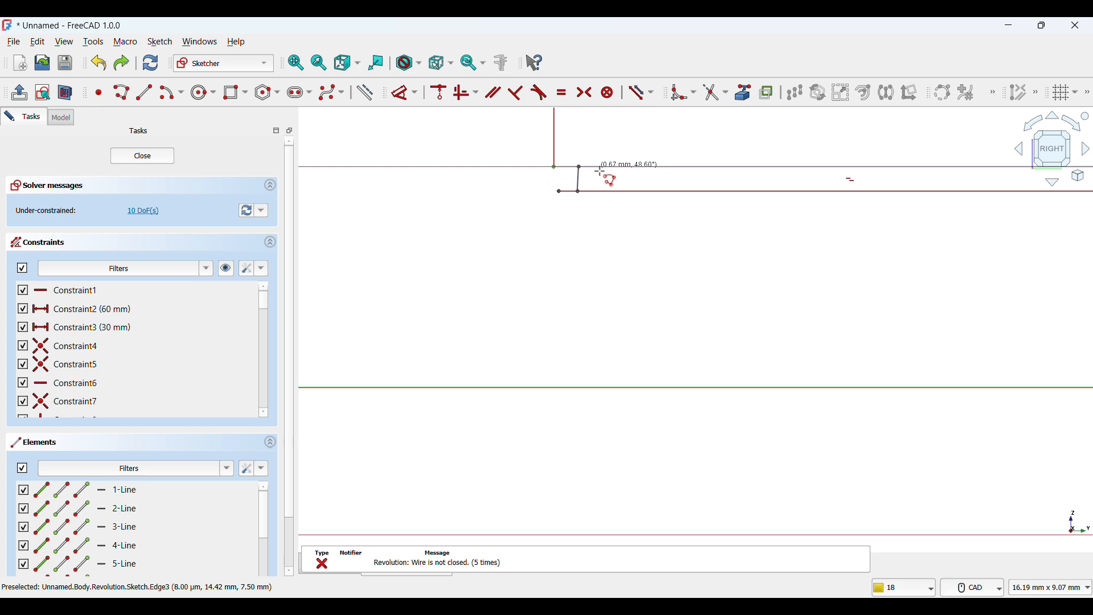
{"action": "left_click", "coordinate": [594, 168]}
{"action": "left_click", "coordinate": [594, 192]}
{"action": "left_click", "coordinate": [624, 166]}
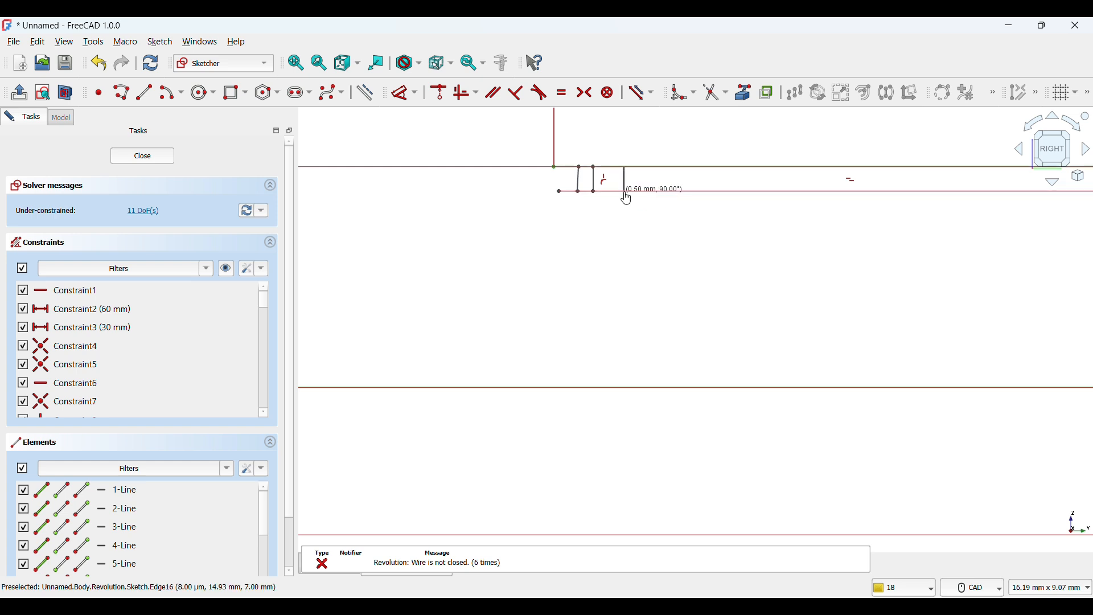
{"action": "left_click", "coordinate": [625, 191]}
{"action": "left_click", "coordinate": [642, 167]}
{"action": "left_click", "coordinate": [642, 191]}
{"action": "left_click", "coordinate": [686, 167]}
{"action": "left_click", "coordinate": [687, 191]}
{"action": "left_click", "coordinate": [733, 167]}
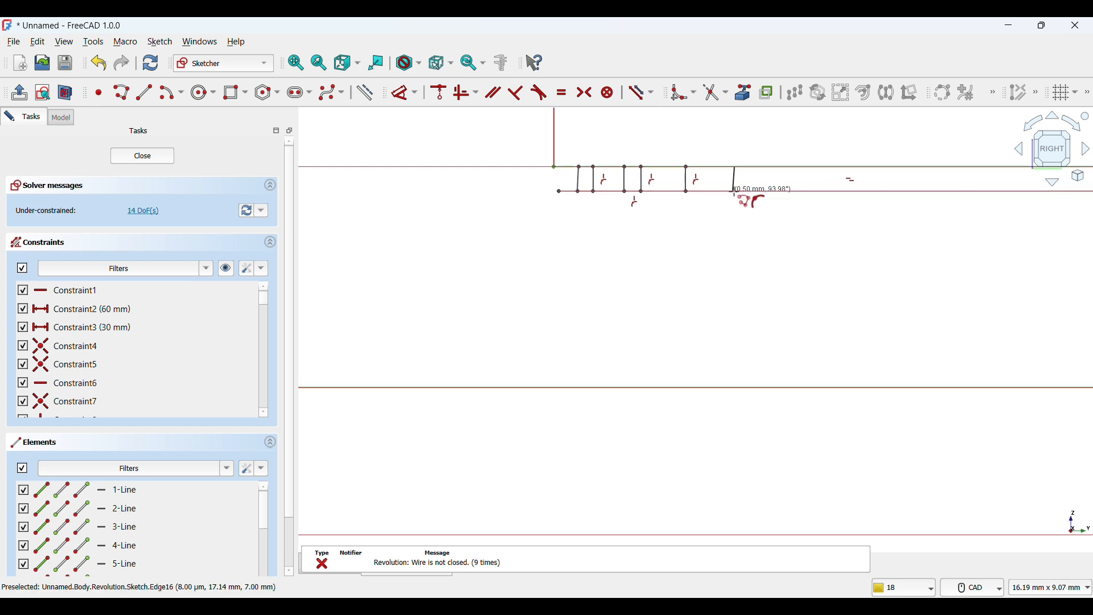
{"action": "key", "text": "ctrl+z"}
{"action": "key", "text": "ctrl+z"}
{"action": "key", "text": "ctrl+z"}
{"action": "key", "text": "ctrl+z"}
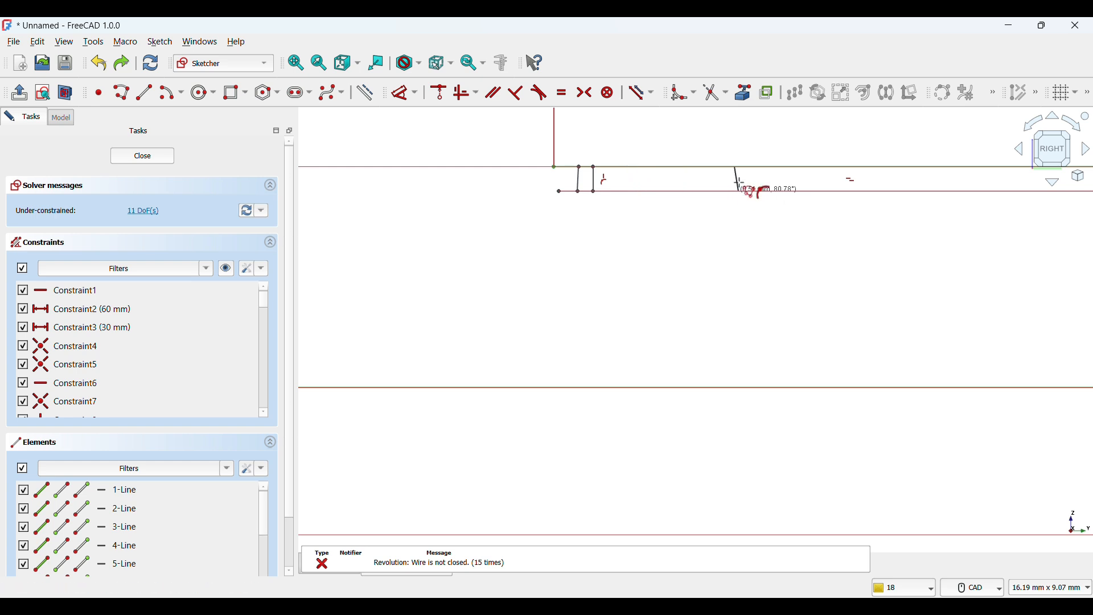
{"action": "key", "text": "ctrl+z"}
{"action": "key", "text": "Escape"}
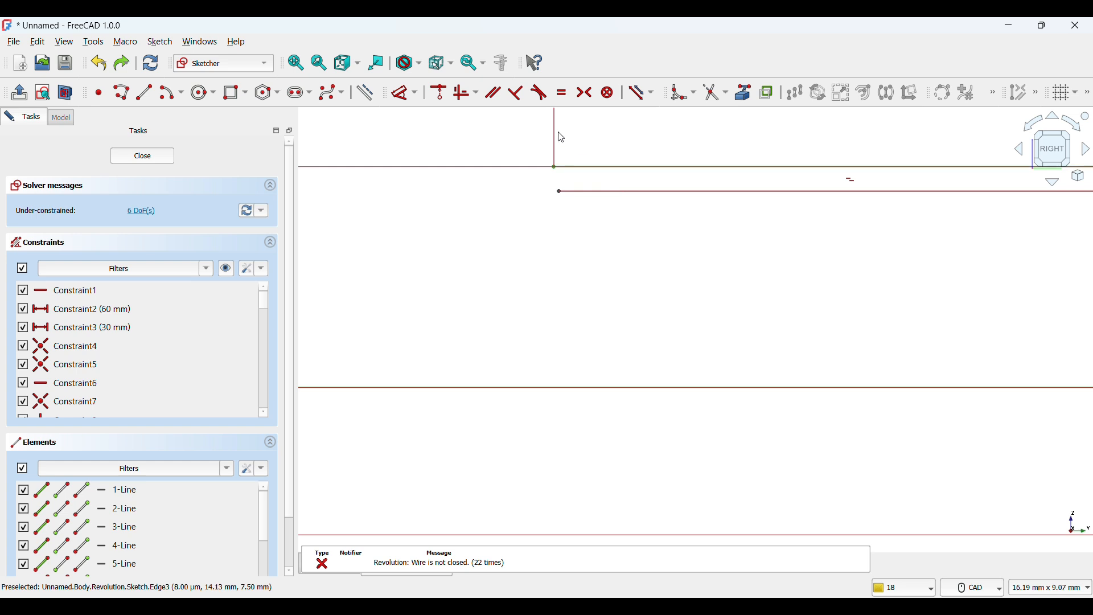
- Draw a zigzag polyline of 14 thread teeth between the section's upper edge and the 0.5 mm offset line, starting near the shoulder
{"action": "left_click", "coordinate": [117, 95]}
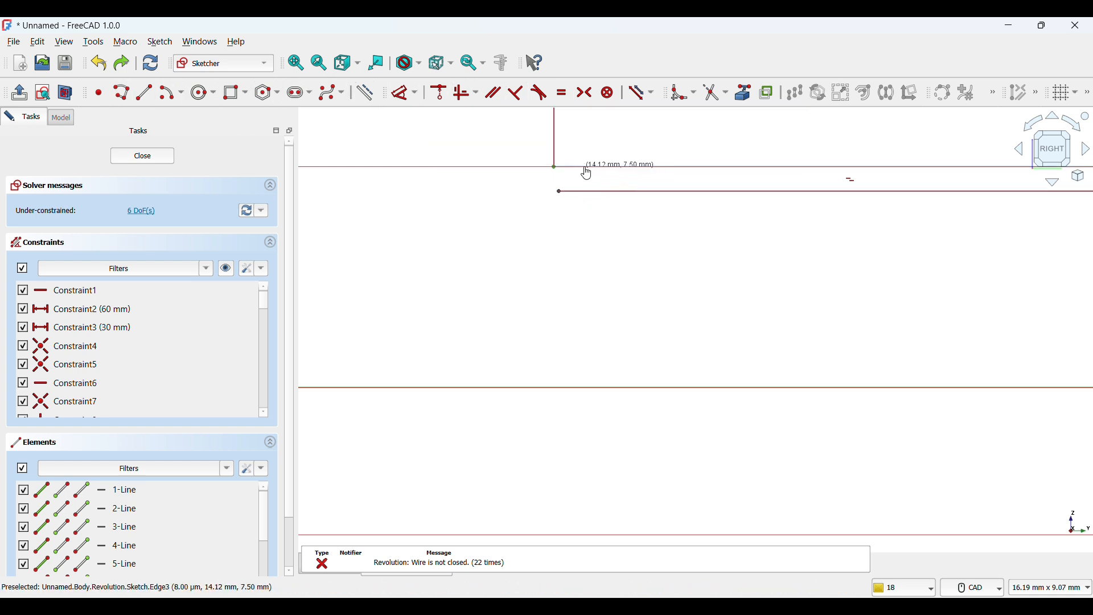
{"action": "left_click", "coordinate": [585, 168]}
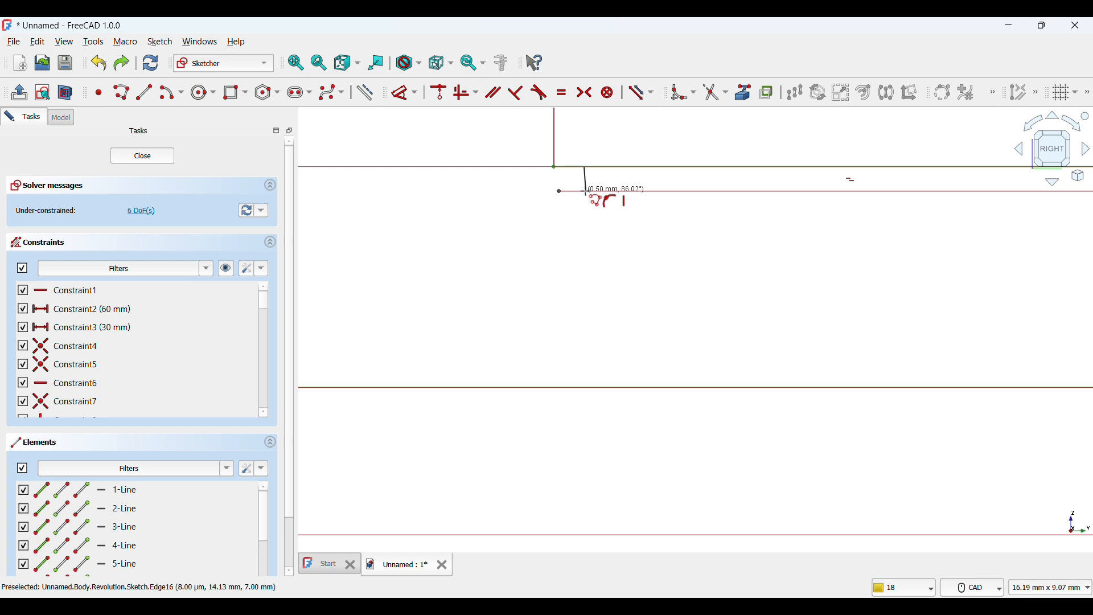
{"action": "left_click", "coordinate": [585, 191]}
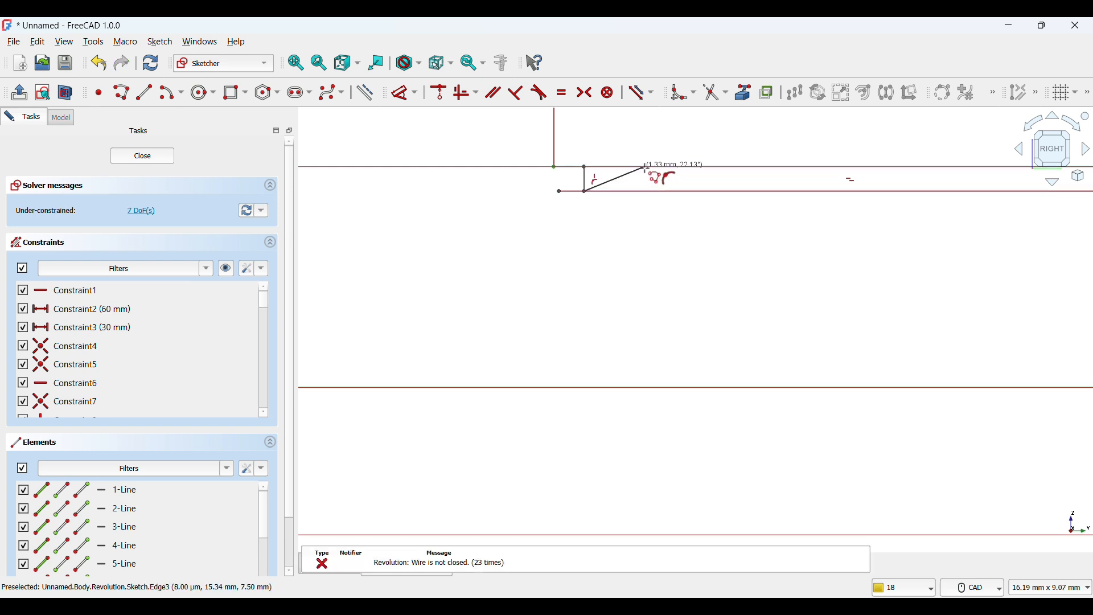
{"action": "left_click", "coordinate": [601, 167]}
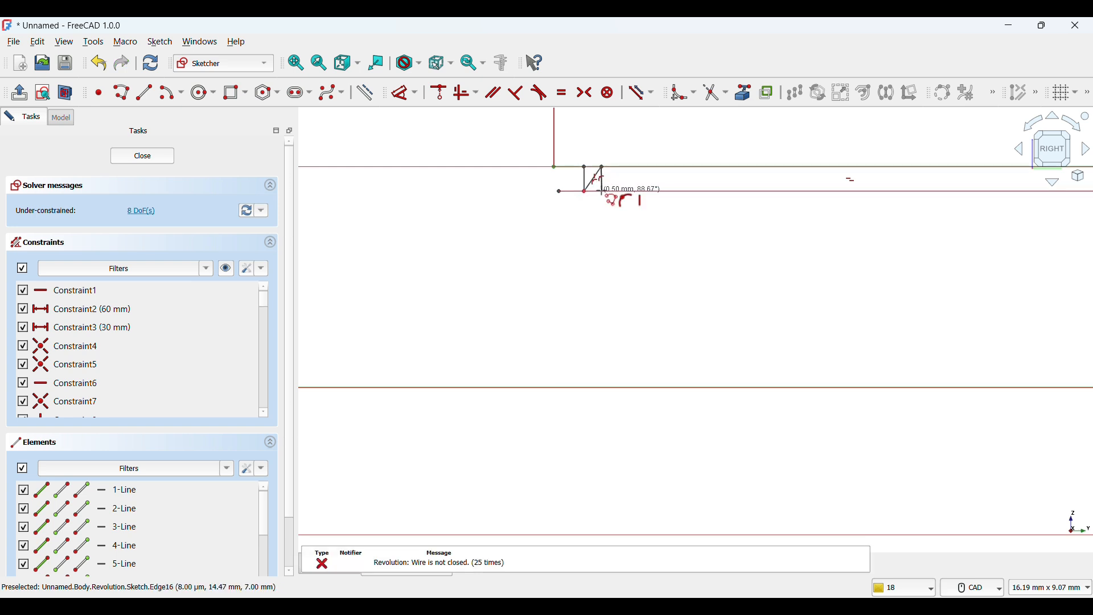
{"action": "left_click", "coordinate": [601, 191]}
{"action": "left_click", "coordinate": [627, 167]}
{"action": "left_click", "coordinate": [628, 191]}
{"action": "left_click", "coordinate": [658, 167]}
{"action": "left_click", "coordinate": [655, 191]}
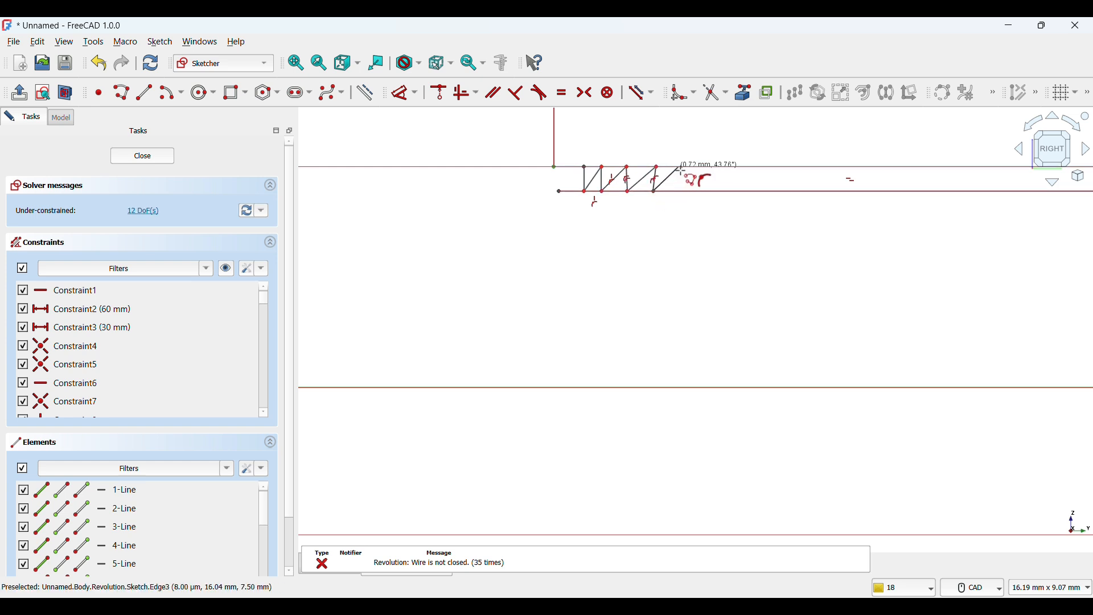
{"action": "left_click", "coordinate": [683, 167]}
{"action": "left_click", "coordinate": [680, 191]}
{"action": "left_click", "coordinate": [706, 168]}
{"action": "left_click", "coordinate": [706, 191]}
{"action": "left_click", "coordinate": [726, 168]}
{"action": "left_click", "coordinate": [726, 192]}
{"action": "left_click", "coordinate": [748, 168]}
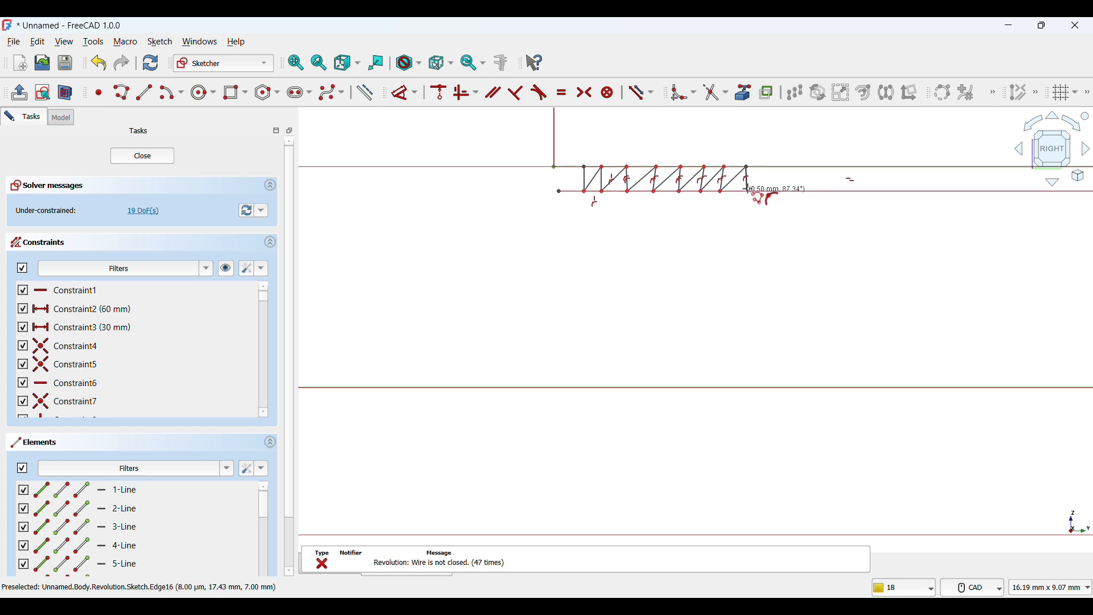
{"action": "left_click", "coordinate": [747, 192]}
{"action": "left_click", "coordinate": [776, 168]}
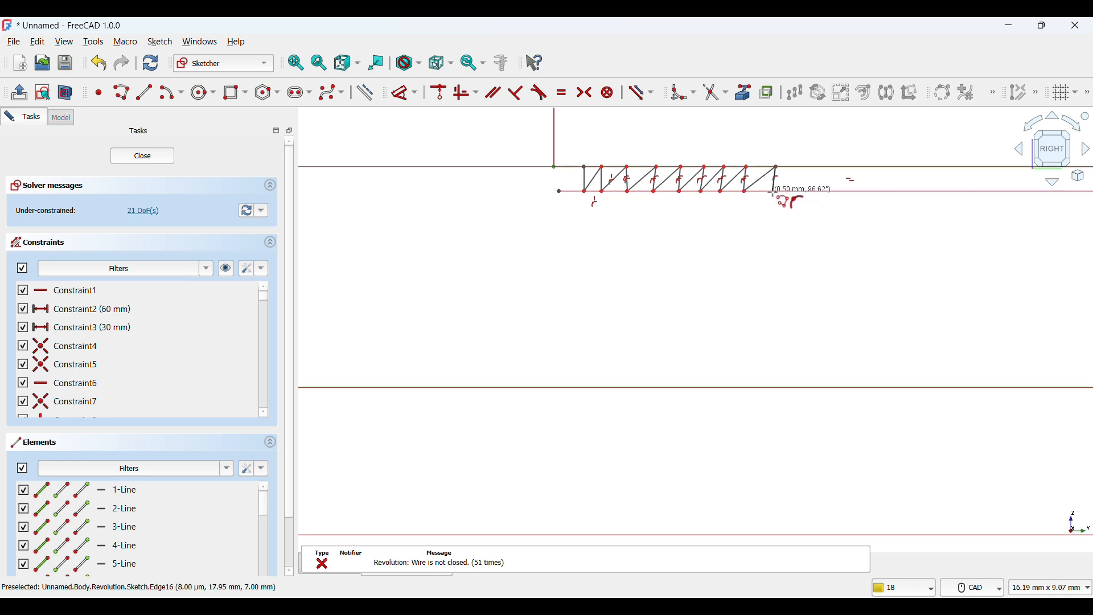
{"action": "left_click", "coordinate": [776, 192]}
{"action": "left_click", "coordinate": [807, 168]}
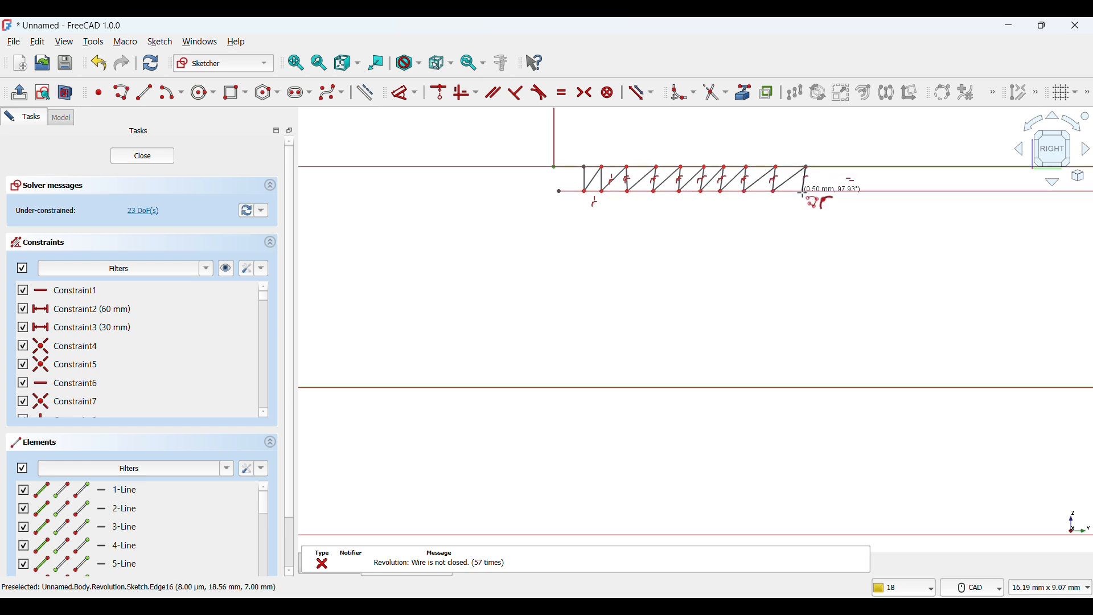
{"action": "left_click", "coordinate": [803, 192]}
{"action": "left_click", "coordinate": [848, 167]}
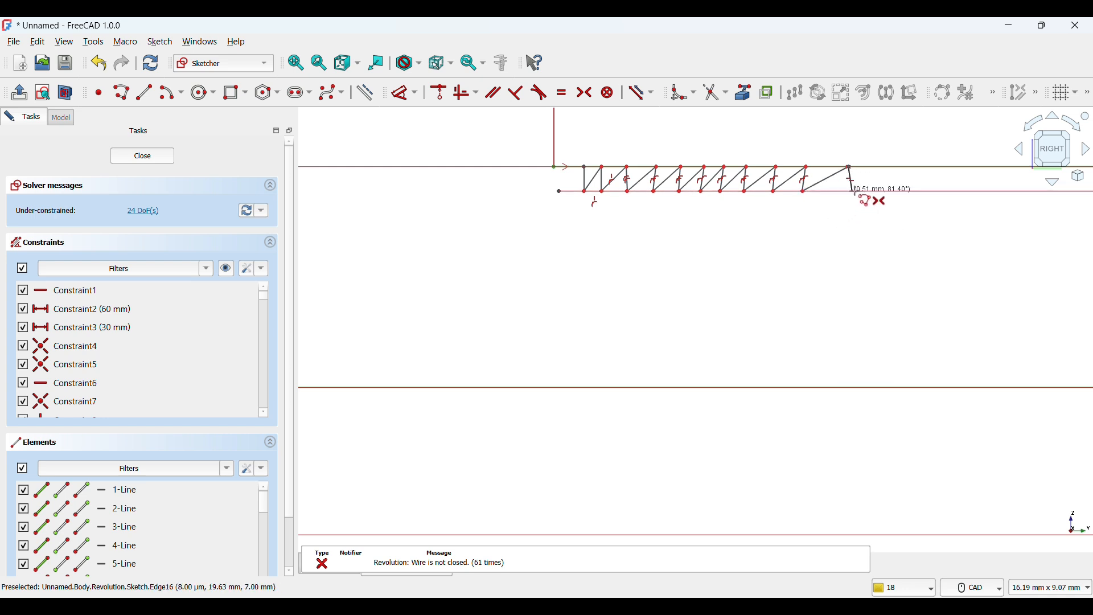
{"action": "left_click", "coordinate": [883, 166]}
{"action": "left_click", "coordinate": [885, 192]}
{"action": "left_click", "coordinate": [918, 167]}
{"action": "left_click", "coordinate": [918, 191]}
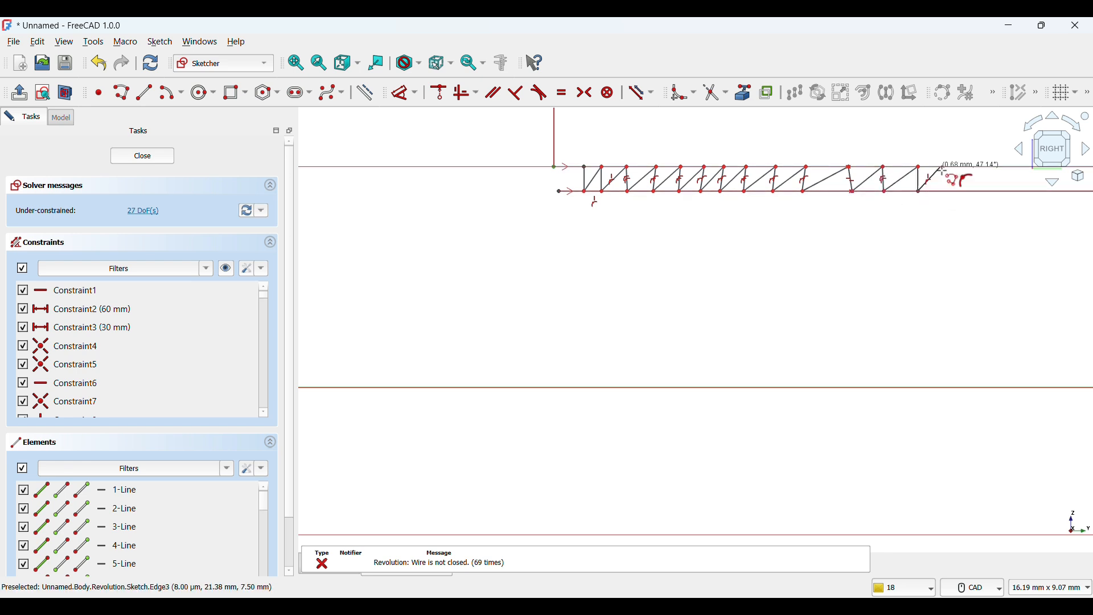
{"action": "left_click", "coordinate": [945, 167]}
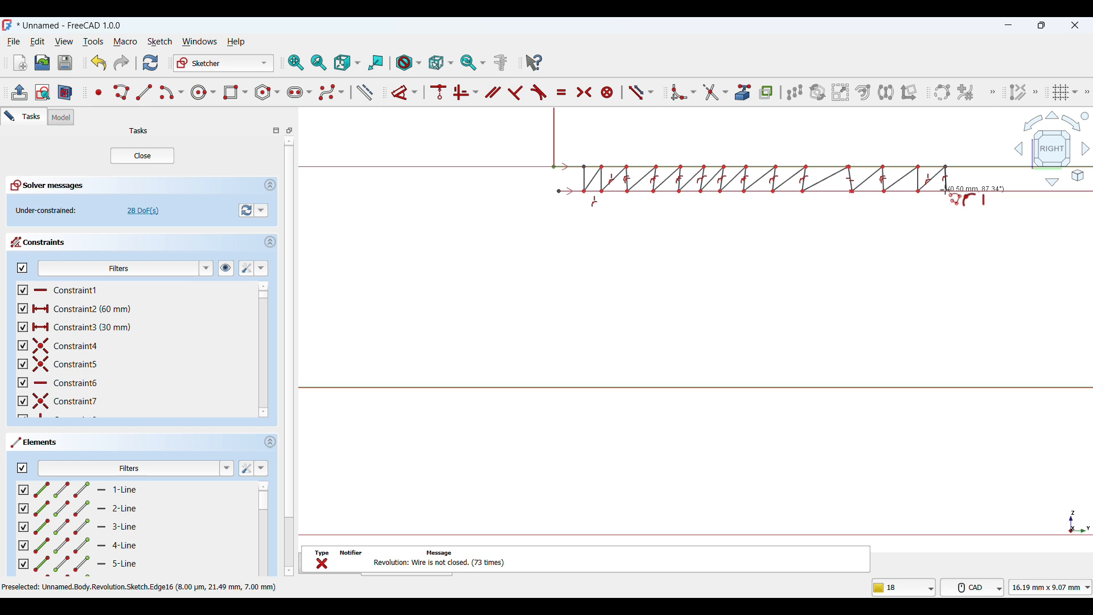
{"action": "left_click", "coordinate": [945, 192]}
{"action": "left_click", "coordinate": [967, 168]}
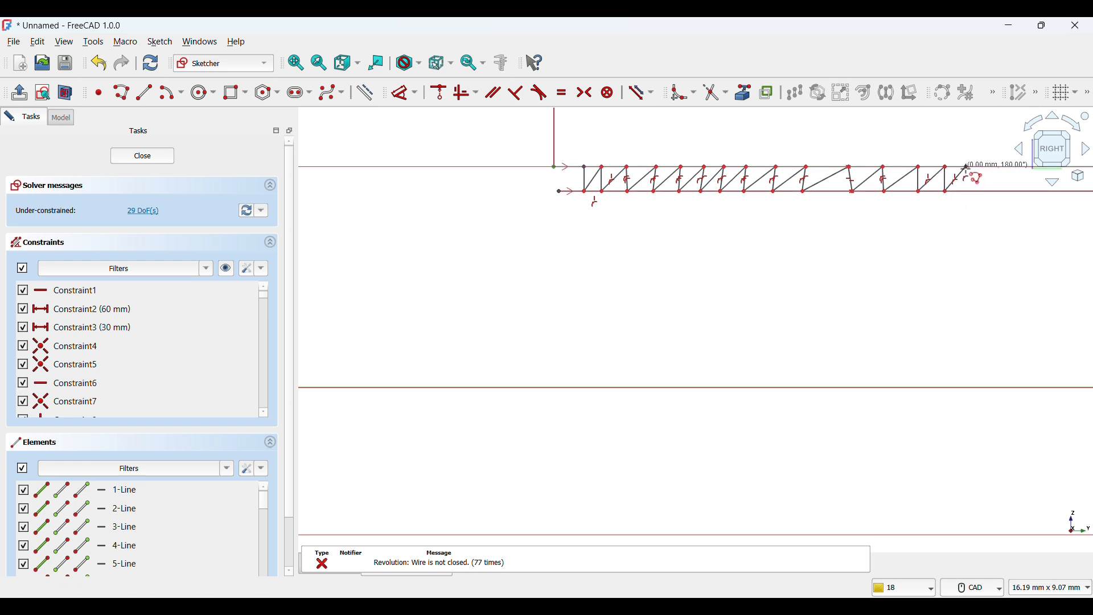
{"action": "right_click", "coordinate": [936, 170]}
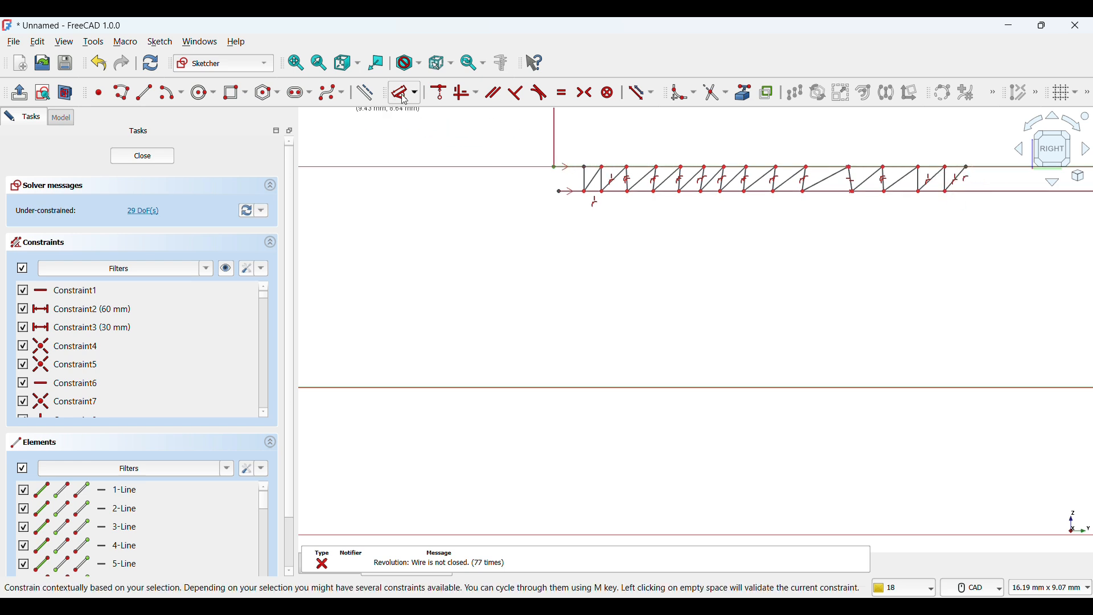
- Trim the 0.5 mm offset line's end nearest the shoulder and its segments between the lower vertices of the first teeth
{"action": "left_click", "coordinate": [716, 93]}
{"action": "left_click", "coordinate": [572, 191]}
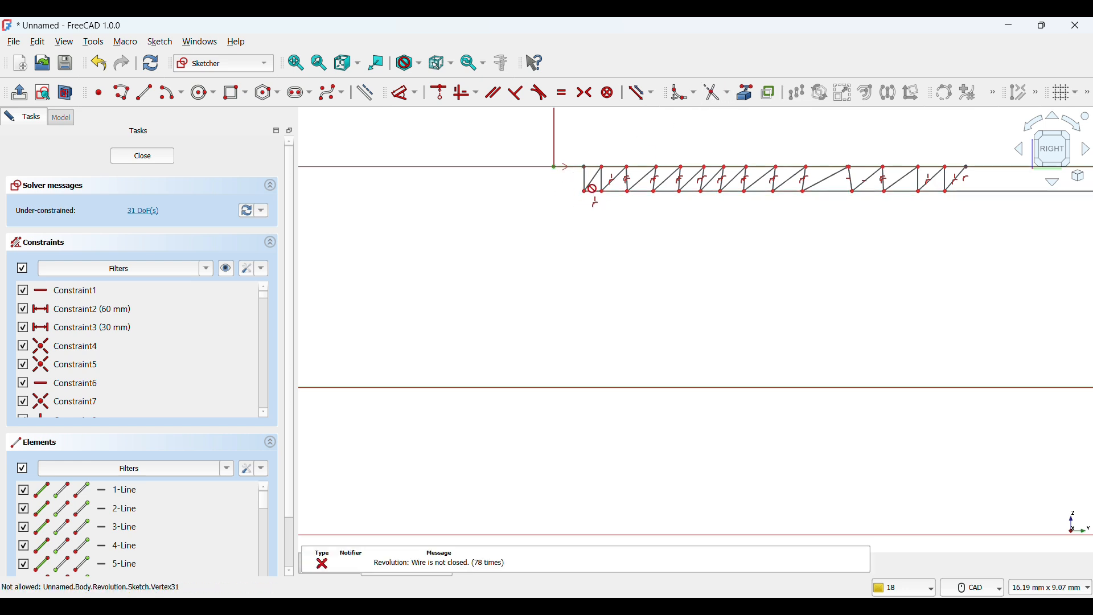
{"action": "left_click", "coordinate": [610, 191]}
{"action": "scroll", "coordinate": [590, 192], "scroll_direction": "up", "scroll_amount": 5}
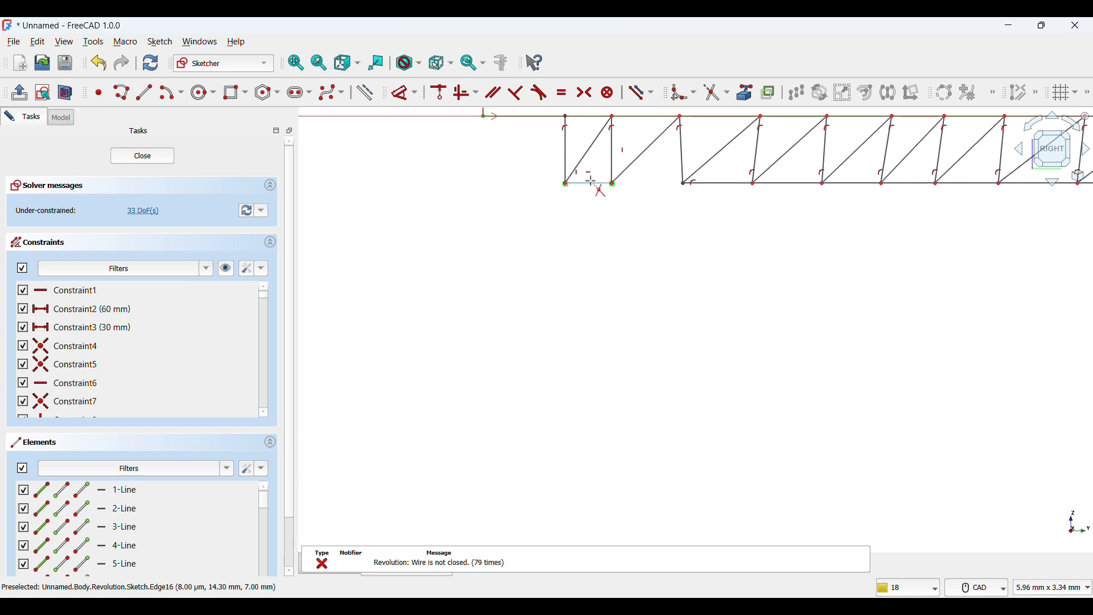
{"action": "left_click", "coordinate": [707, 187]}
{"action": "left_click", "coordinate": [788, 187]}
{"action": "left_click", "coordinate": [854, 188]}
{"action": "left_click", "coordinate": [916, 184]}
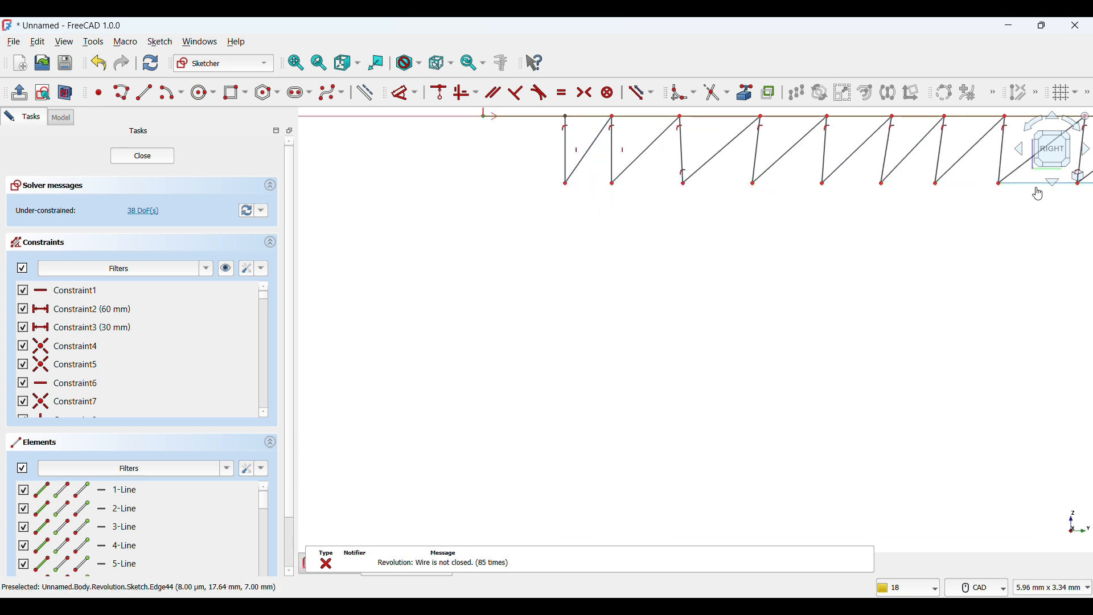
{"action": "scroll", "coordinate": [967, 246], "scroll_direction": "down", "scroll_amount": 4}
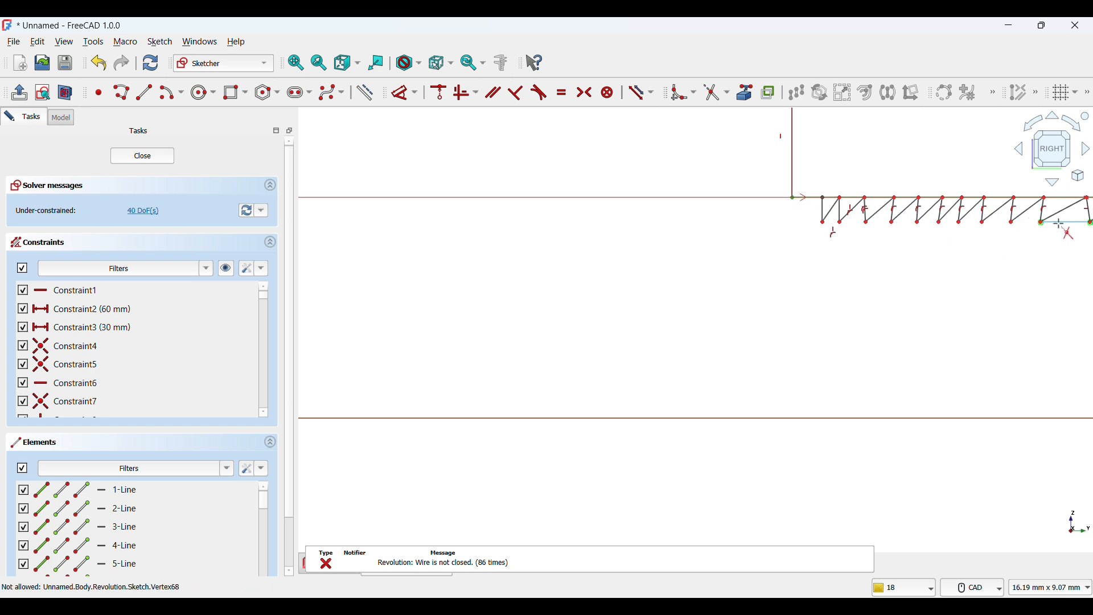
{"action": "scroll", "coordinate": [967, 290], "scroll_direction": "down", "scroll_amount": 1}
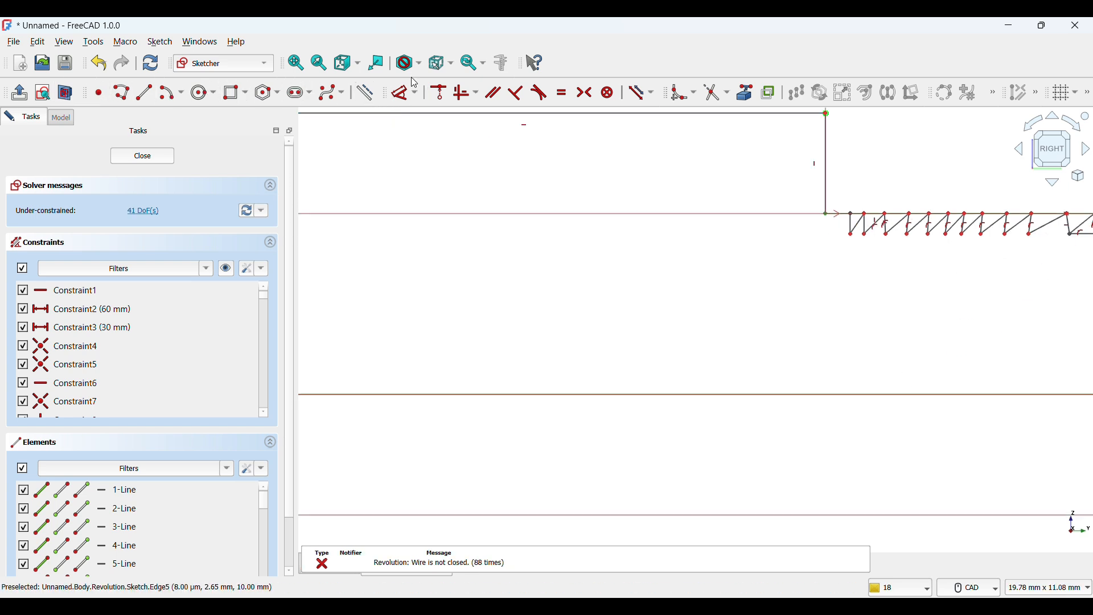
- Trim the remaining 0.5 mm offset line segments between the lower vertices of the teeth nearest the chamfer
{"action": "left_click", "coordinate": [290, 65]}
{"action": "scroll", "coordinate": [773, 357], "scroll_direction": "up", "scroll_amount": 5}
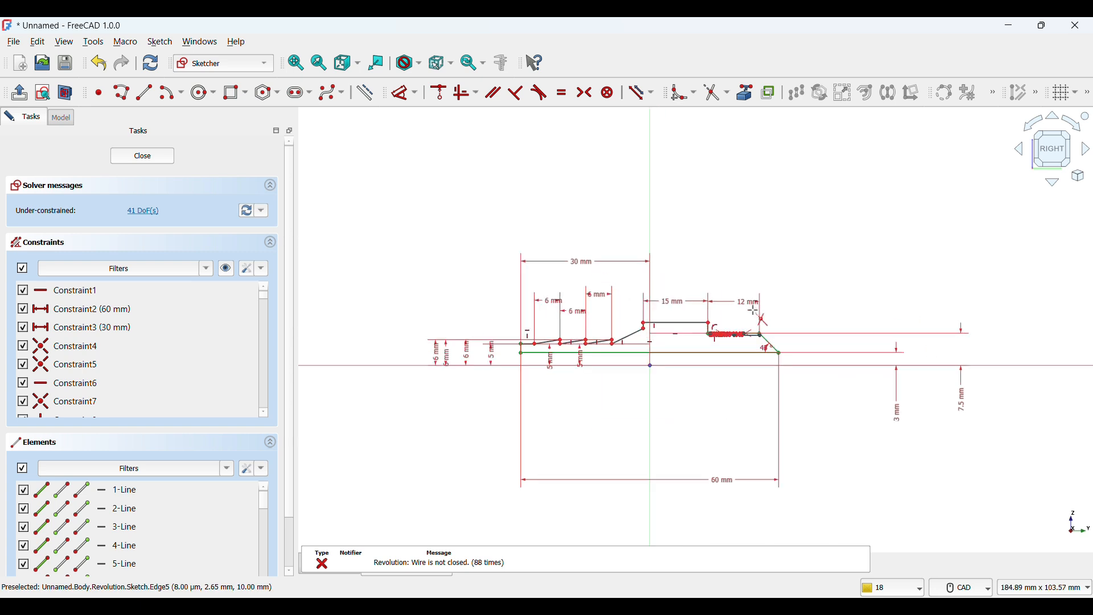
{"action": "scroll", "coordinate": [774, 357], "scroll_direction": "up", "scroll_amount": 1}
{"action": "left_click_drag", "start_coordinate": [680, 188], "coordinate": [512, 190]}
{"action": "left_click", "coordinate": [484, 189]}
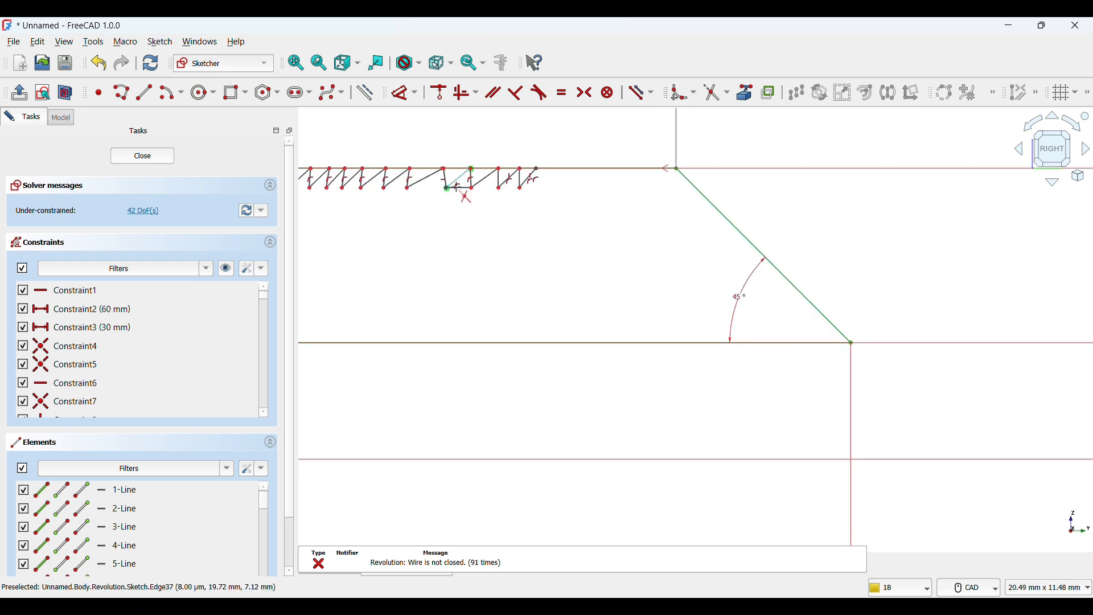
{"action": "key", "text": "ctrl+z"}
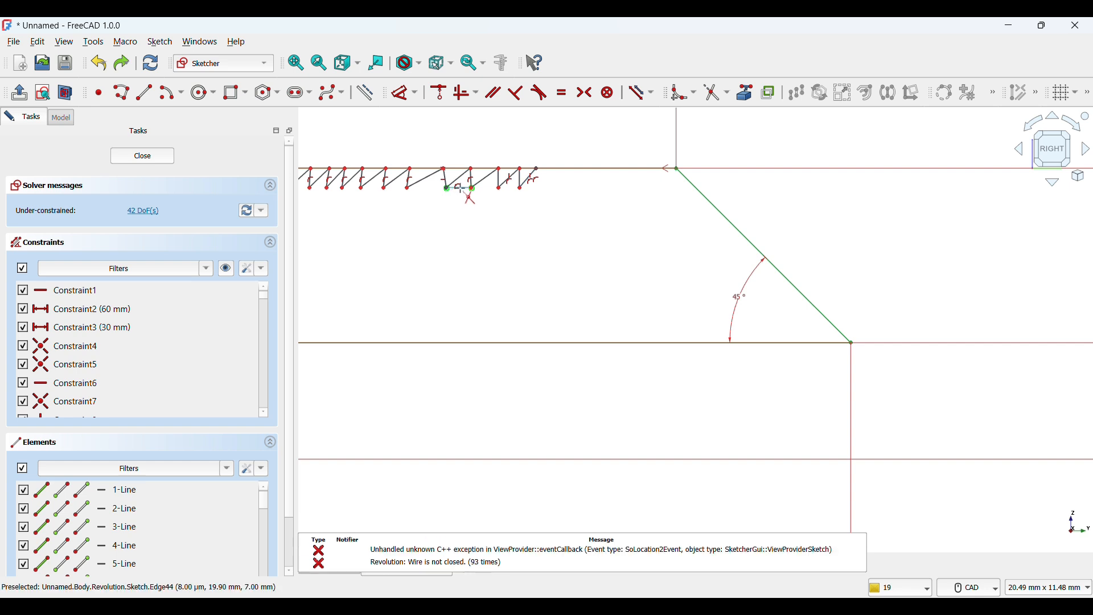
{"action": "scroll", "coordinate": [462, 191], "scroll_direction": "up", "scroll_amount": 2}
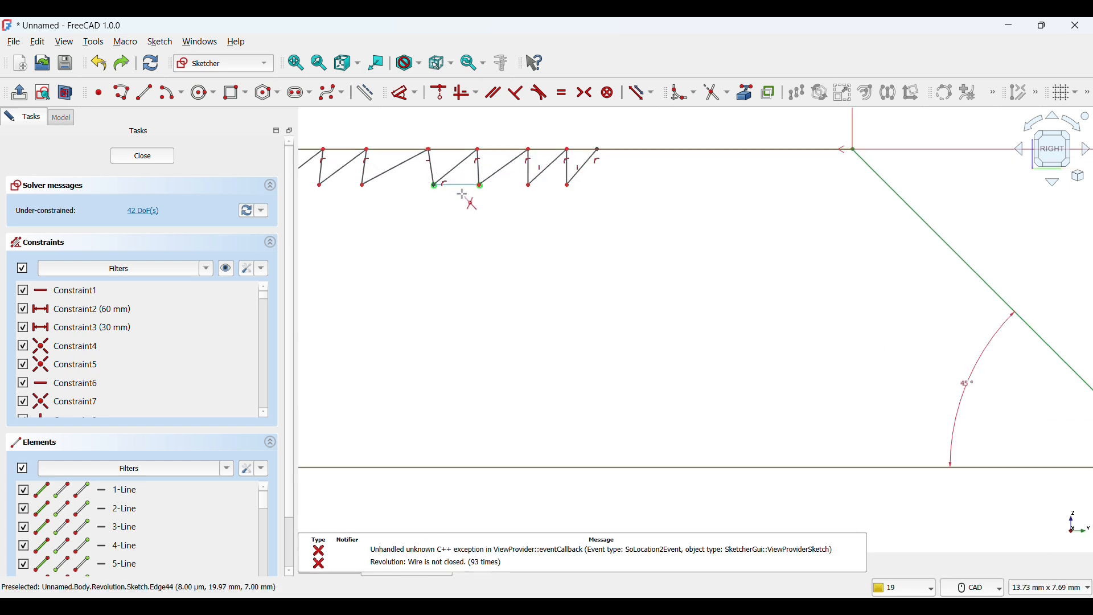
{"action": "scroll", "coordinate": [457, 223], "scroll_direction": "down", "scroll_amount": 1}
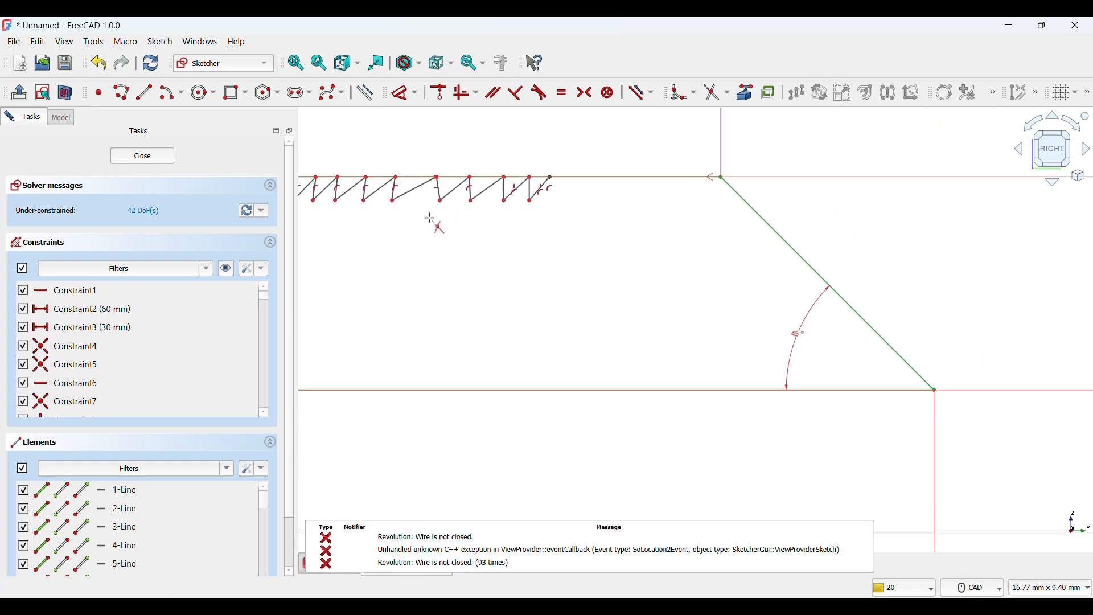
- Trim the 12 mm section's upper edge between the thread tooth tips, working from the shoulder side towards the chamfer
{"action": "left_click", "coordinate": [296, 63]}
{"action": "scroll", "coordinate": [721, 337], "scroll_direction": "up", "scroll_amount": 2}
{"action": "scroll", "coordinate": [795, 336], "scroll_direction": "up", "scroll_amount": 10}
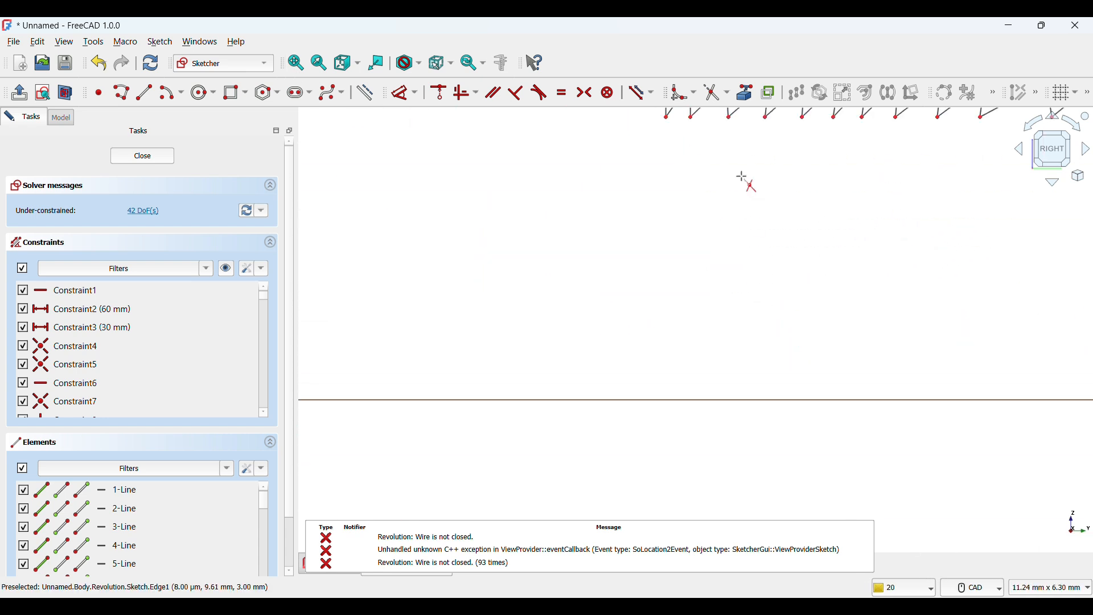
{"action": "scroll", "coordinate": [672, 171], "scroll_direction": "up", "scroll_amount": 4}
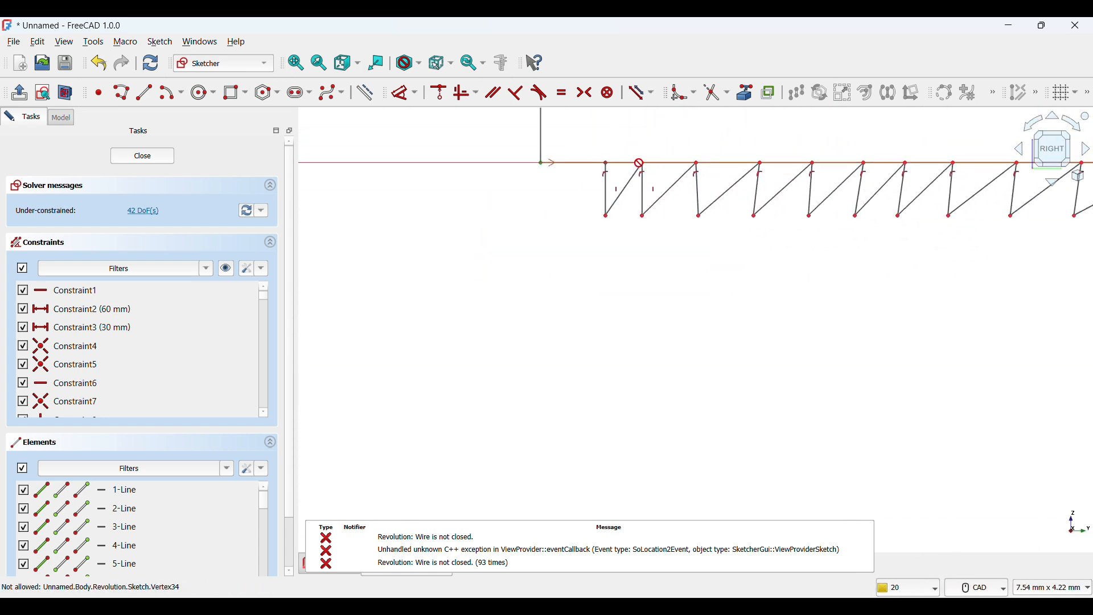
{"action": "left_click", "coordinate": [671, 164]}
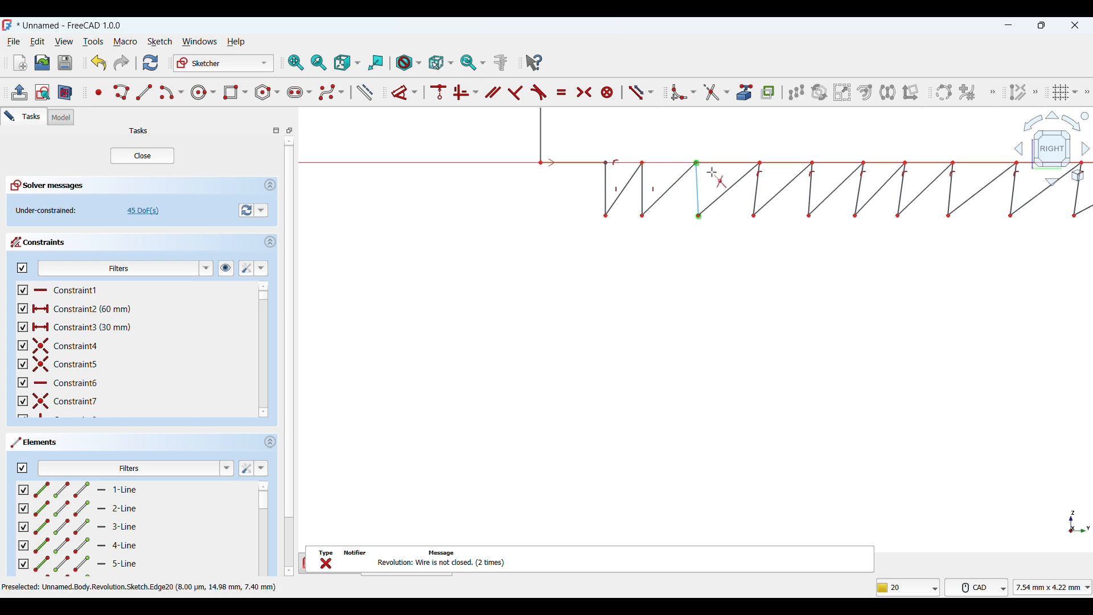
{"action": "left_click", "coordinate": [797, 166]}
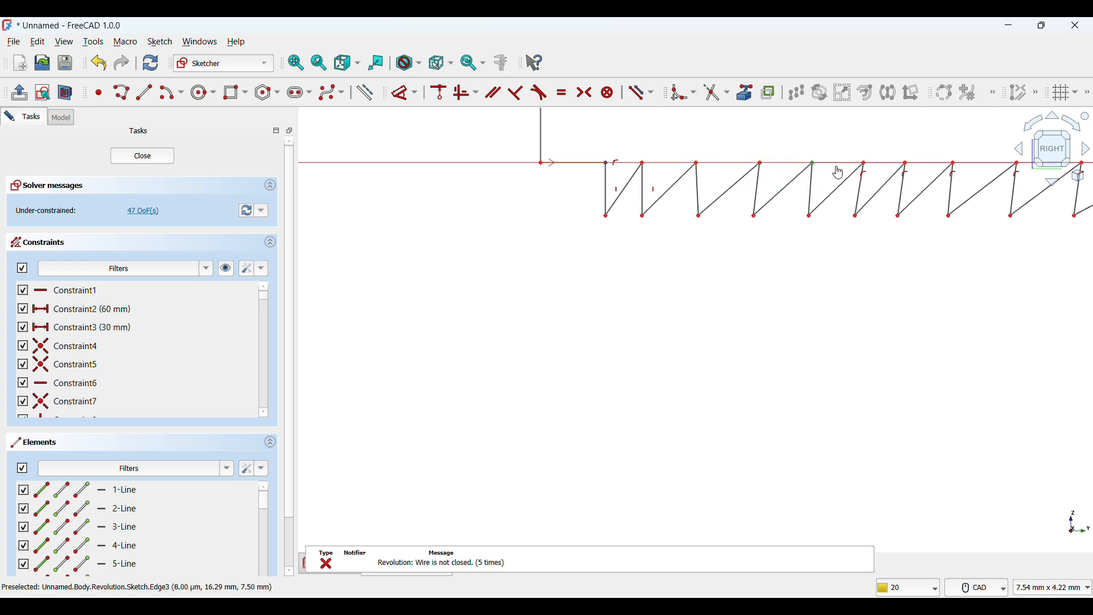
{"action": "left_click", "coordinate": [986, 166]}
{"action": "scroll", "coordinate": [990, 253], "scroll_direction": "down", "scroll_amount": 2}
{"action": "left_click", "coordinate": [1046, 203]}
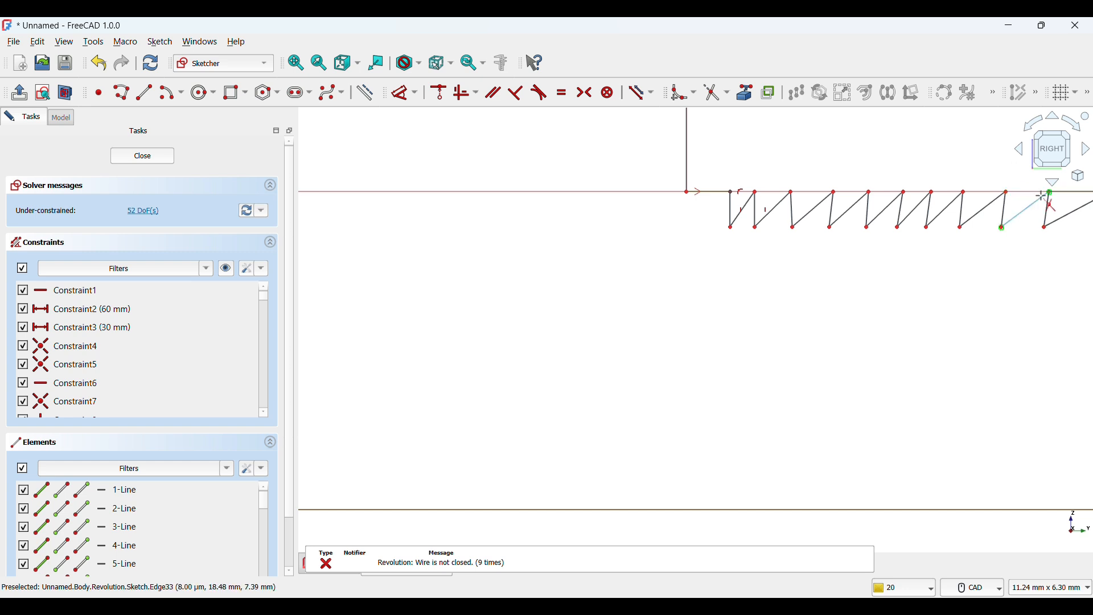
{"action": "scroll", "coordinate": [1021, 270], "scroll_direction": "down", "scroll_amount": 2}
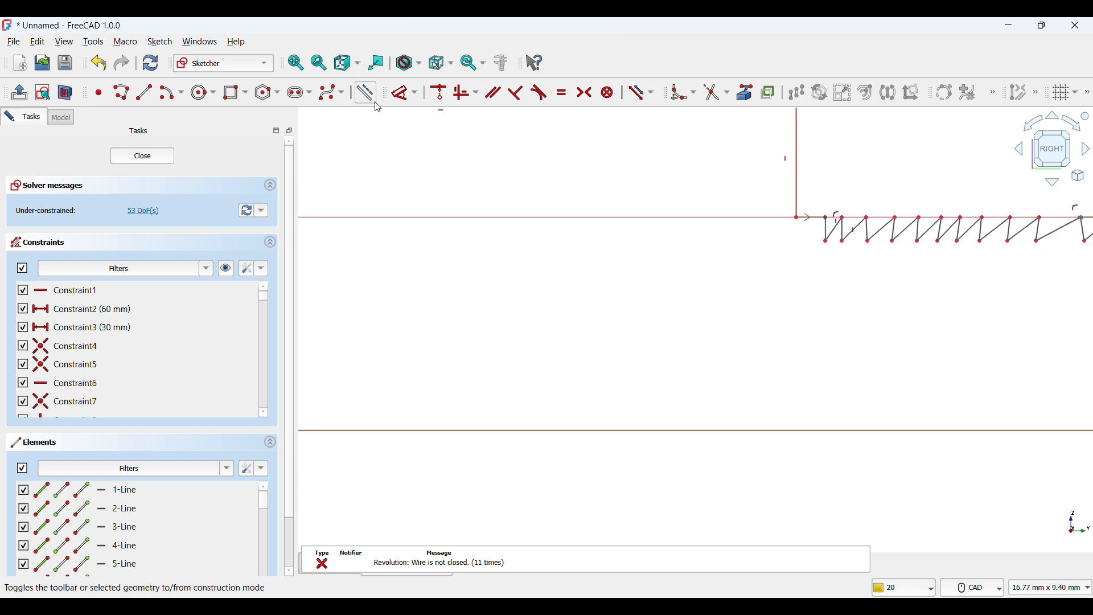
- Trim the last upper edge segments between the tooth tips nearest the chamfer and close the profile sketch
{"action": "left_click", "coordinate": [296, 63]}
{"action": "scroll", "coordinate": [758, 307], "scroll_direction": "up", "scroll_amount": 15}
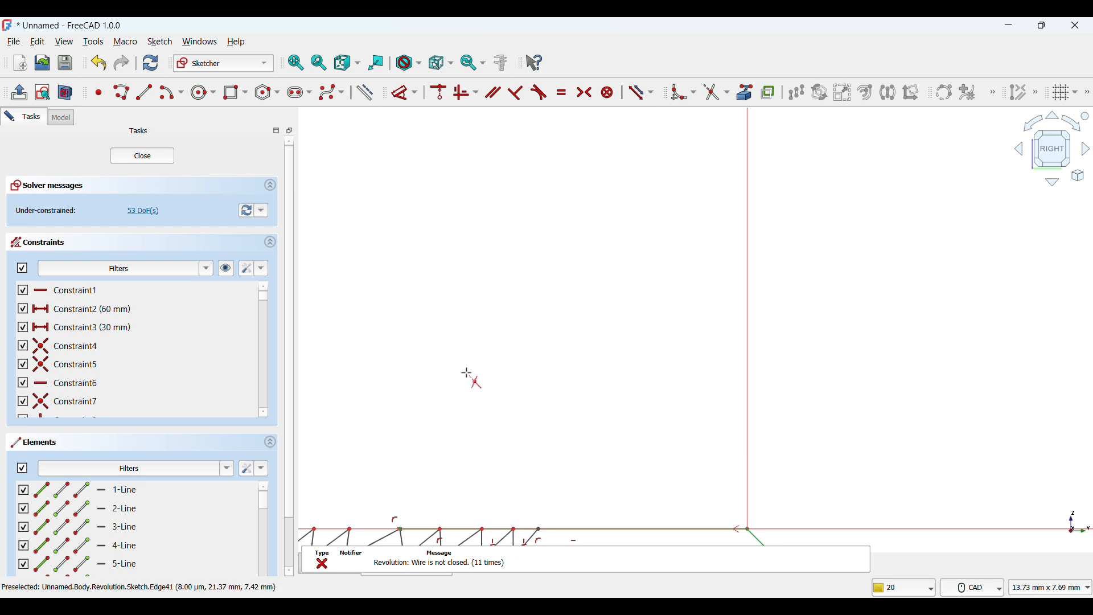
{"action": "left_click", "coordinate": [296, 63]}
{"action": "scroll", "coordinate": [705, 353], "scroll_direction": "up", "scroll_amount": 10}
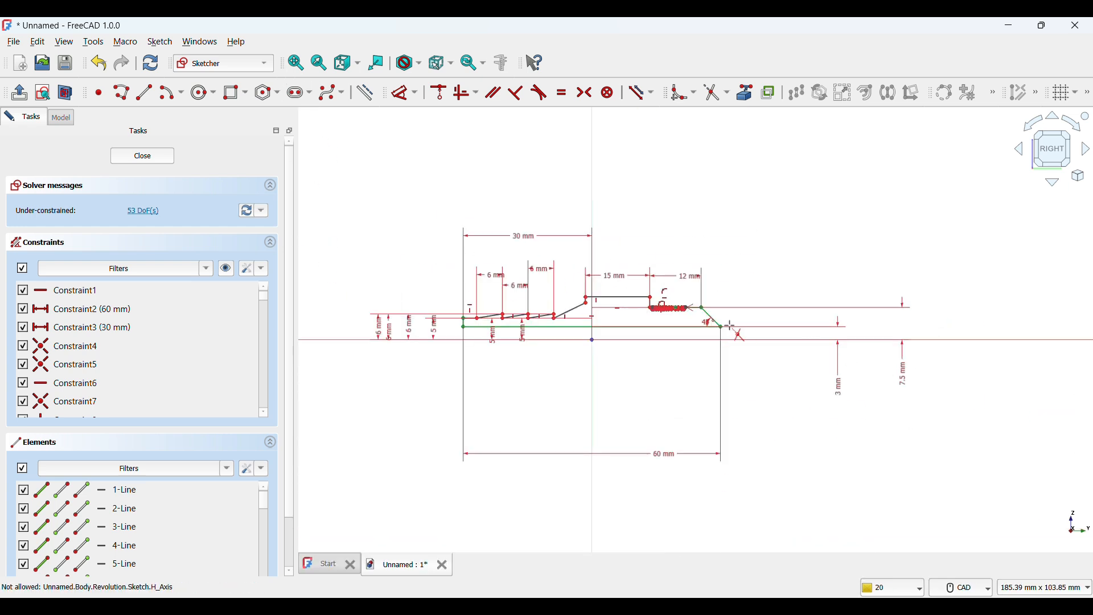
{"action": "scroll", "coordinate": [397, 193], "scroll_direction": "up", "scroll_amount": 8}
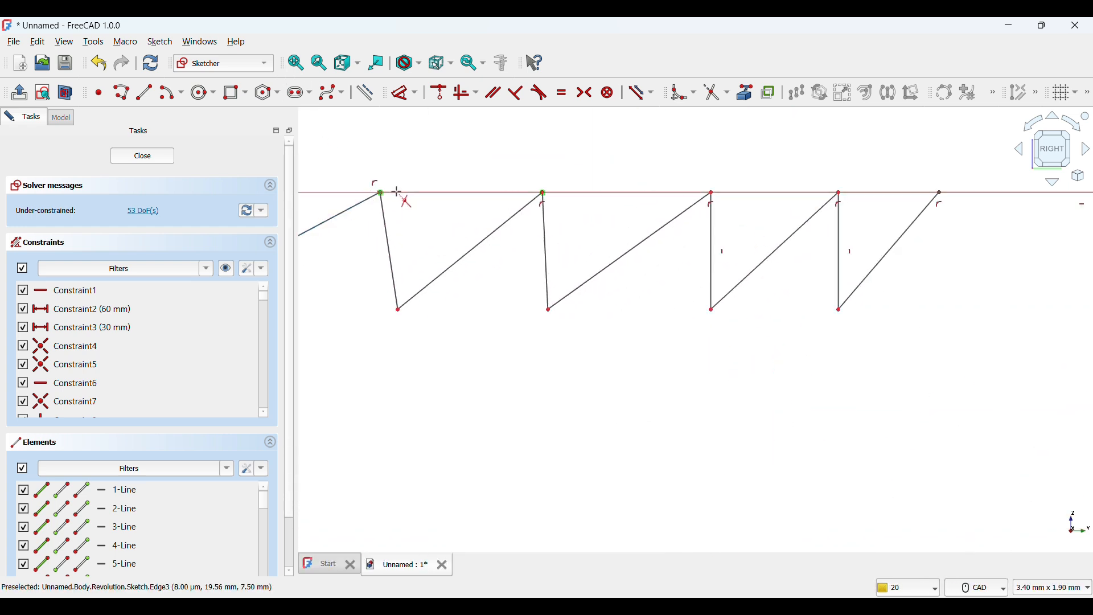
{"action": "left_click", "coordinate": [589, 195]}
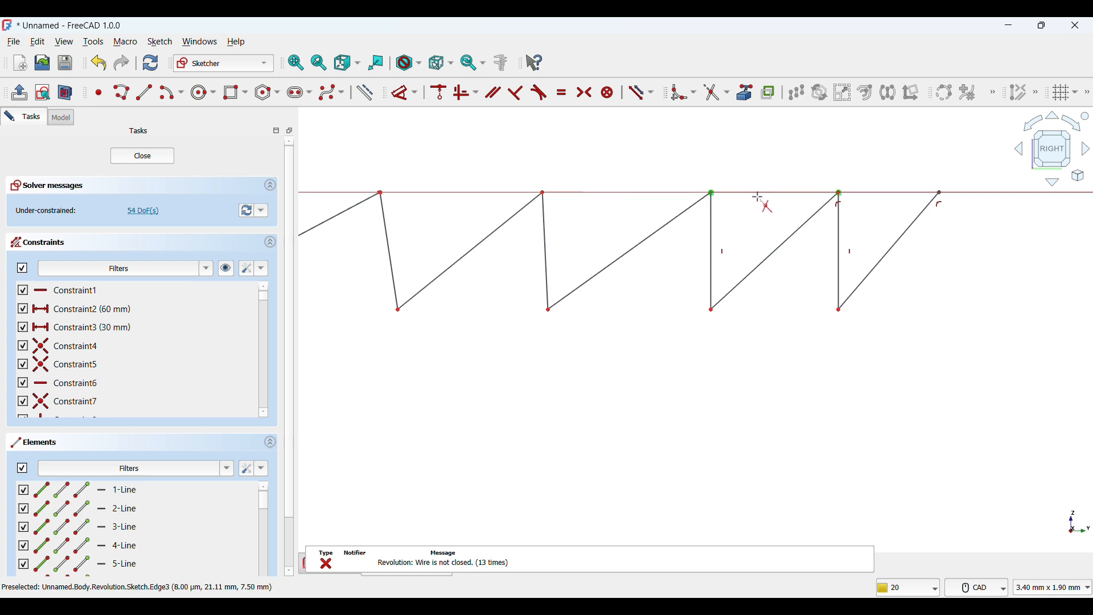
{"action": "scroll", "coordinate": [490, 293], "scroll_direction": "down", "scroll_amount": 6}
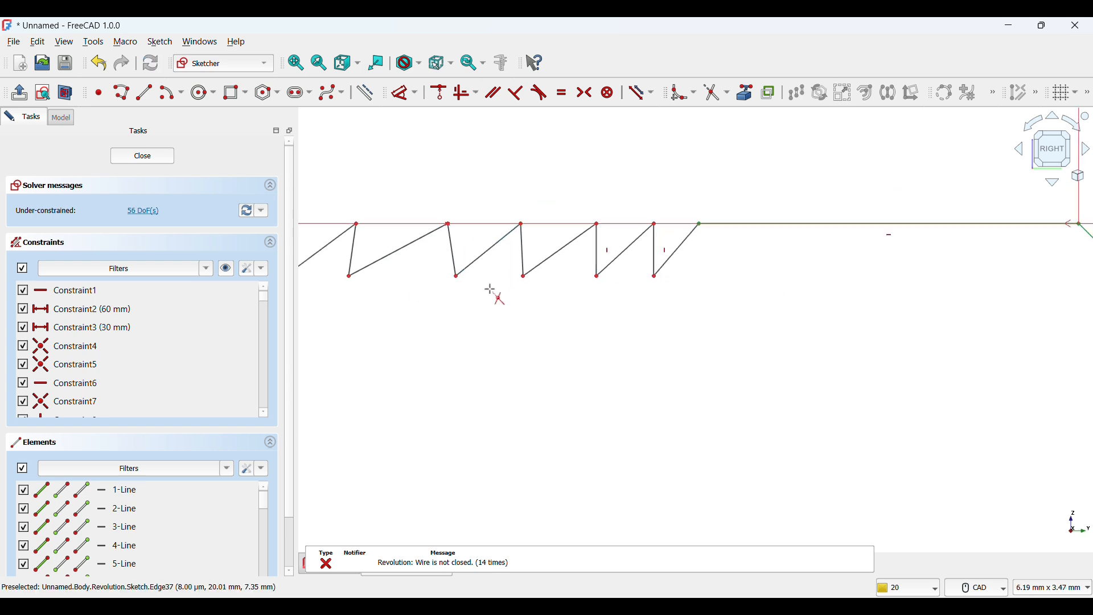
{"action": "scroll", "coordinate": [457, 302], "scroll_direction": "down", "scroll_amount": 5}
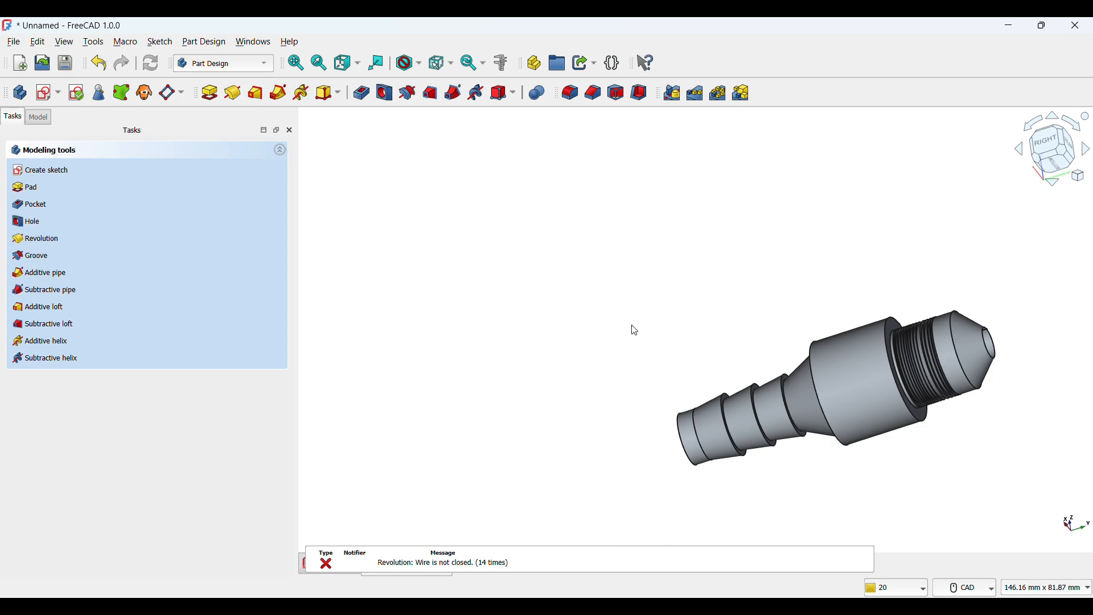
- Examine the sawtooth thread on the revolved fitting up close and from several angles
{"action": "scroll", "coordinate": [978, 385], "scroll_direction": "up", "scroll_amount": 3}
{"action": "scroll", "coordinate": [859, 377], "scroll_direction": "up", "scroll_amount": 1}
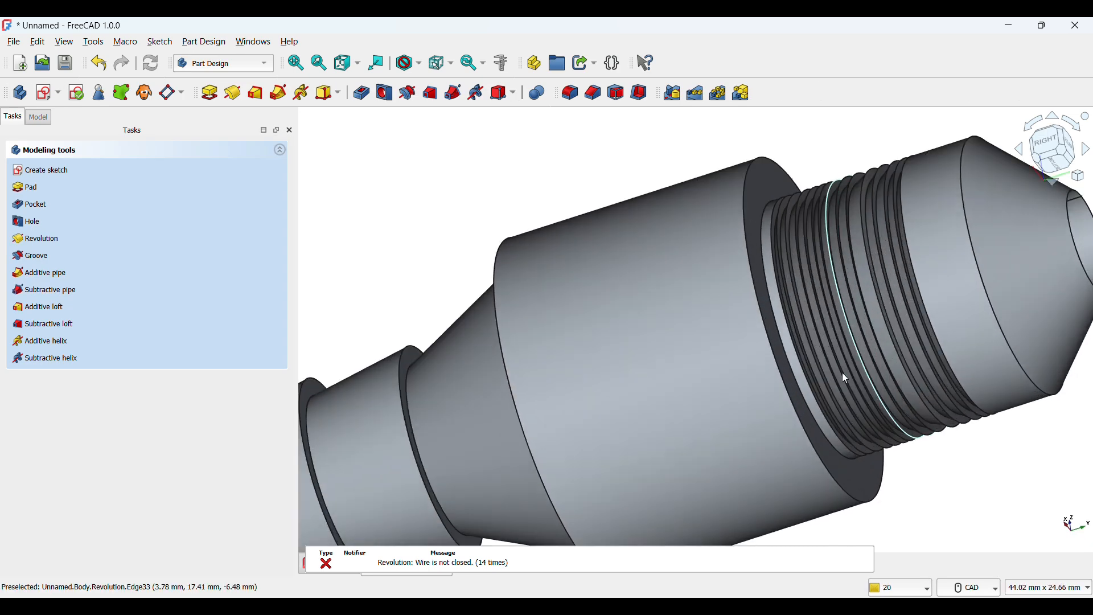
{"action": "scroll", "coordinate": [778, 343], "scroll_direction": "down", "scroll_amount": 4}
{"action": "scroll", "coordinate": [587, 291], "scroll_direction": "up", "scroll_amount": 1}
{"action": "right_click", "coordinate": [750, 271]}
{"action": "scroll", "coordinate": [568, 231], "scroll_direction": "up", "scroll_amount": 2}
{"action": "right_click_drag", "start_coordinate": [569, 231], "coordinate": [680, 256]}
{"action": "middle_click_drag", "start_coordinate": [679, 256], "coordinate": [576, 122]}
{"action": "scroll", "coordinate": [778, 228], "scroll_direction": "down", "scroll_amount": 1}
{"action": "scroll", "coordinate": [984, 345], "scroll_direction": "up", "scroll_amount": 5}
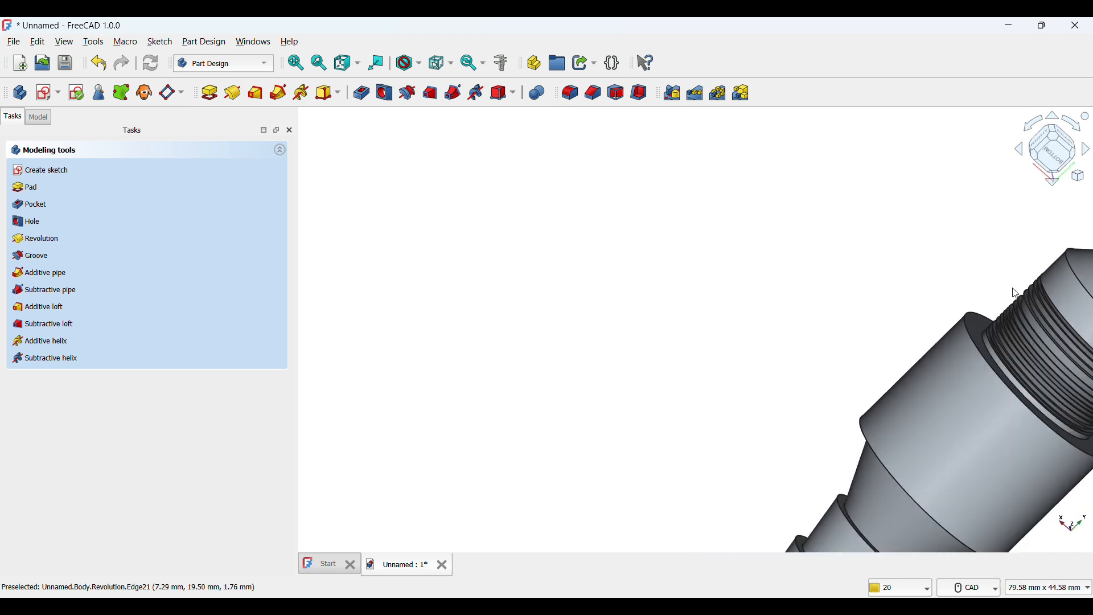
- Create a new sketch on the ring-shaped shoulder face beside the thread
{"action": "left_click", "coordinate": [961, 308]}
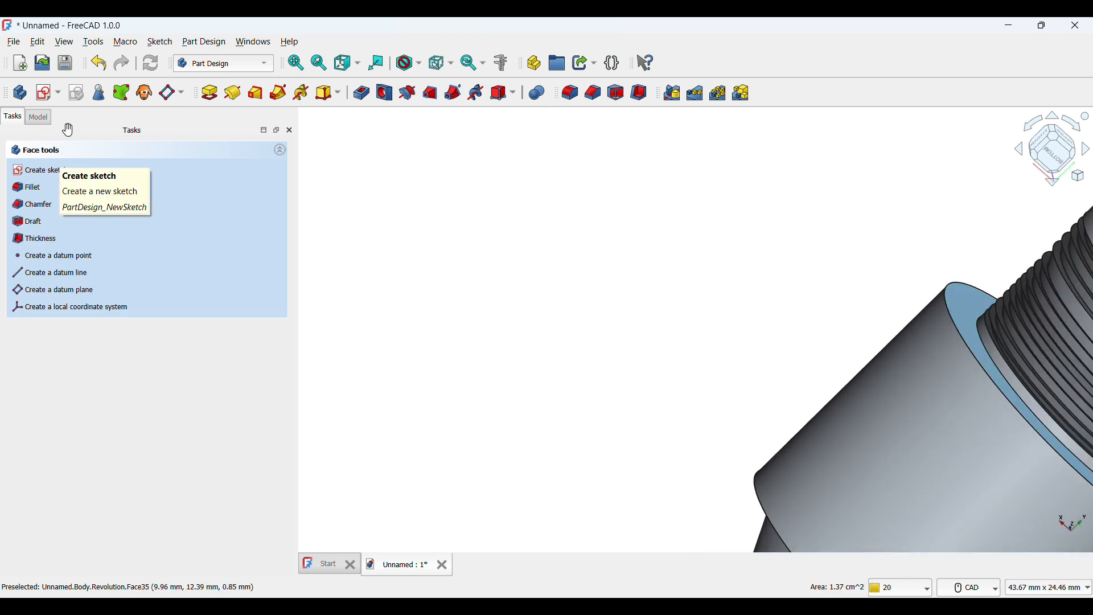
{"action": "left_click", "coordinate": [58, 92]}
{"action": "left_click", "coordinate": [72, 113]}
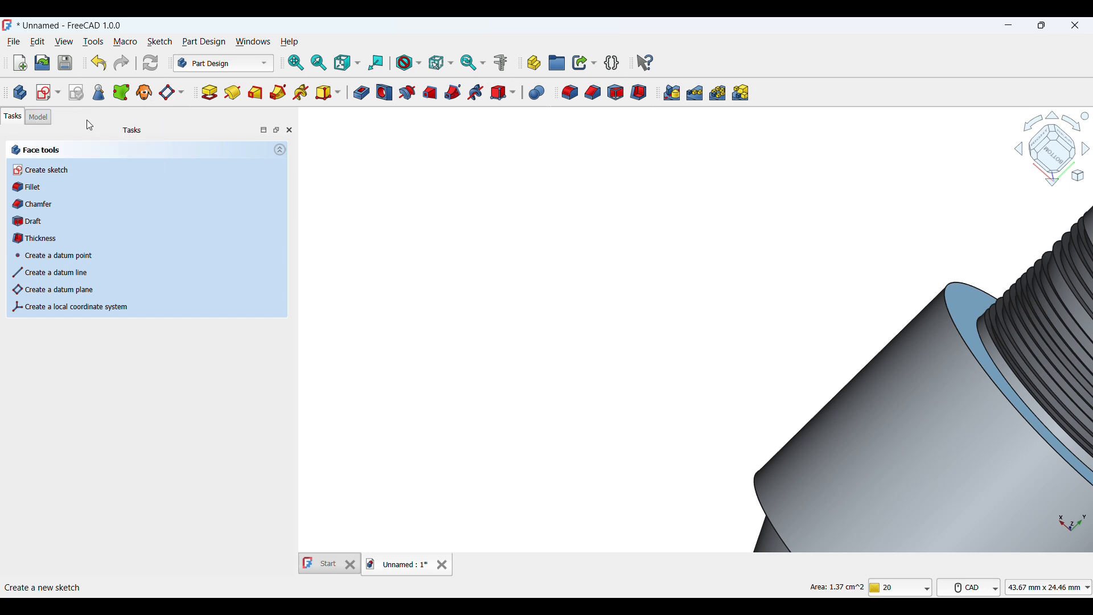
{"action": "left_click", "coordinate": [295, 64]}
{"action": "scroll", "coordinate": [706, 299], "scroll_direction": "up", "scroll_amount": 4}
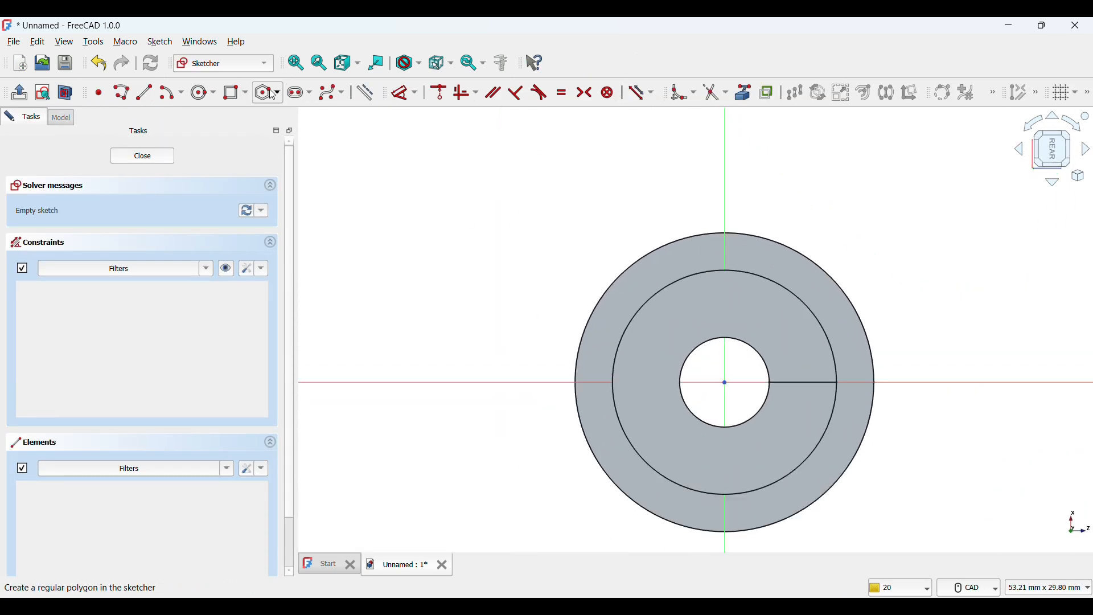
- Draw a regular hexagon centred on the origin with one vertex on the vertical axis at the shoulder's outer edge
{"action": "left_click", "coordinate": [272, 93]}
{"action": "left_click", "coordinate": [725, 383]}
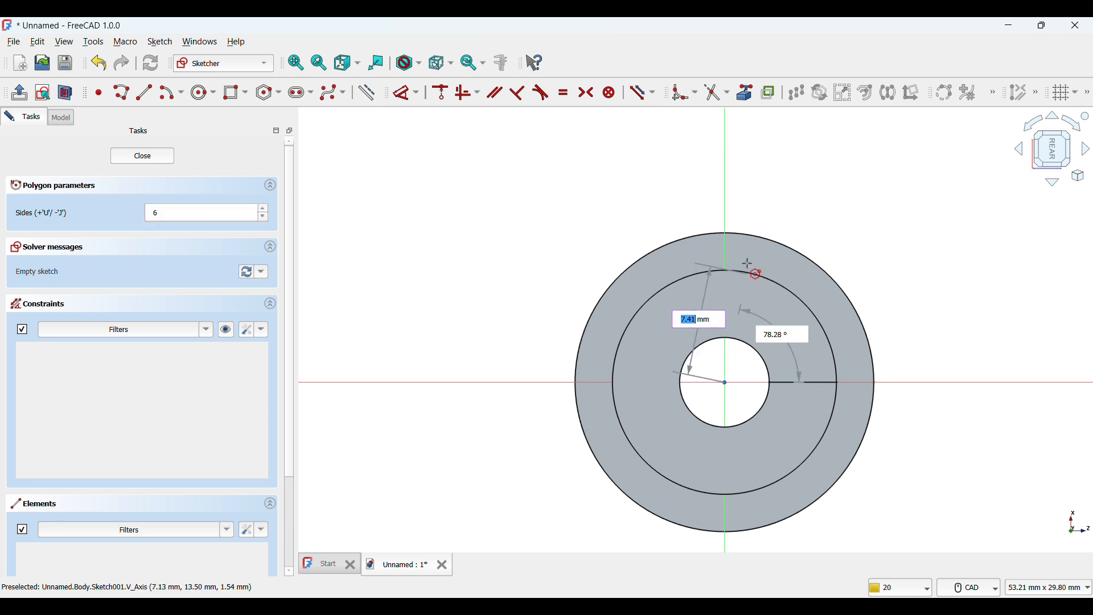
{"action": "left_click", "coordinate": [722, 233]}
{"action": "scroll", "coordinate": [565, 437], "scroll_direction": "up", "scroll_amount": 3}
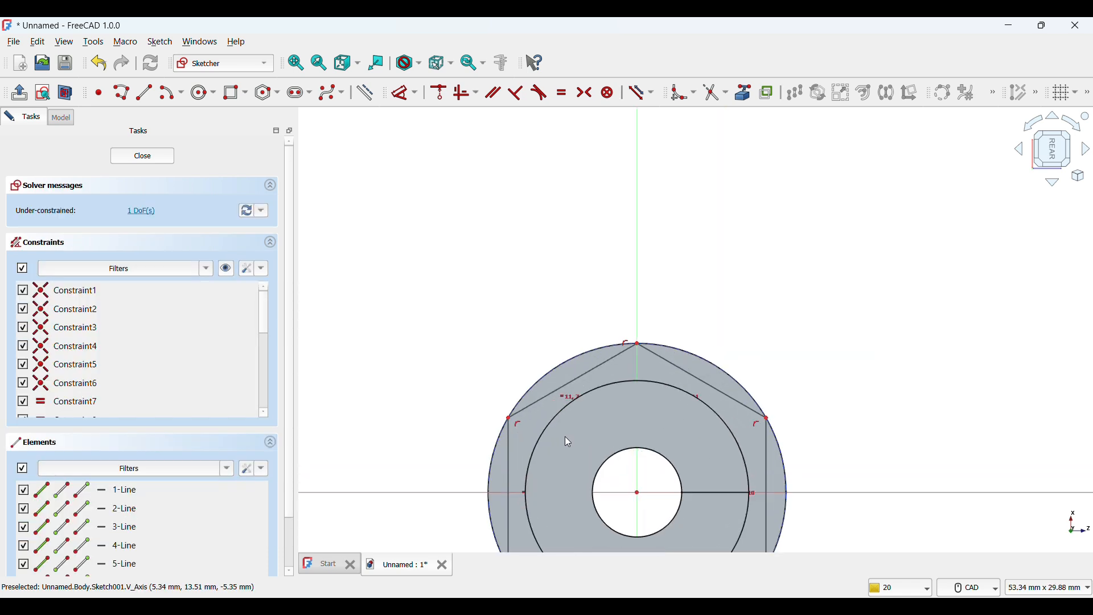
{"action": "scroll", "coordinate": [565, 437], "scroll_direction": "down", "scroll_amount": 1}
{"action": "scroll", "coordinate": [566, 440], "scroll_direction": "down", "scroll_amount": 1}
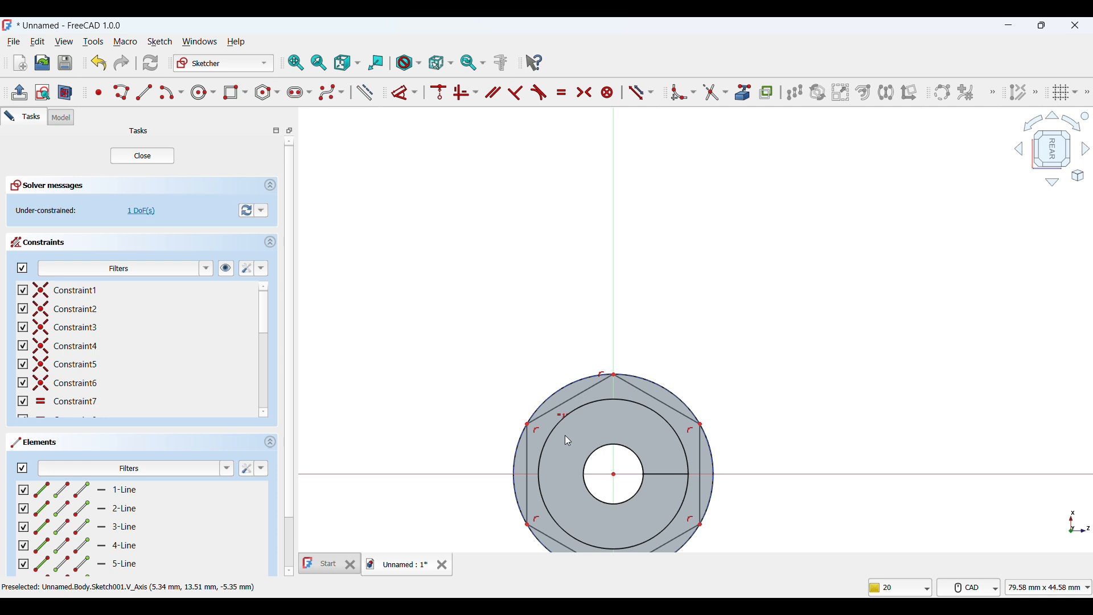
- Draw a circle about 20 mm in diameter around the hexagon, centred on the origin, and close the sketch
{"action": "left_click", "coordinate": [296, 63]}
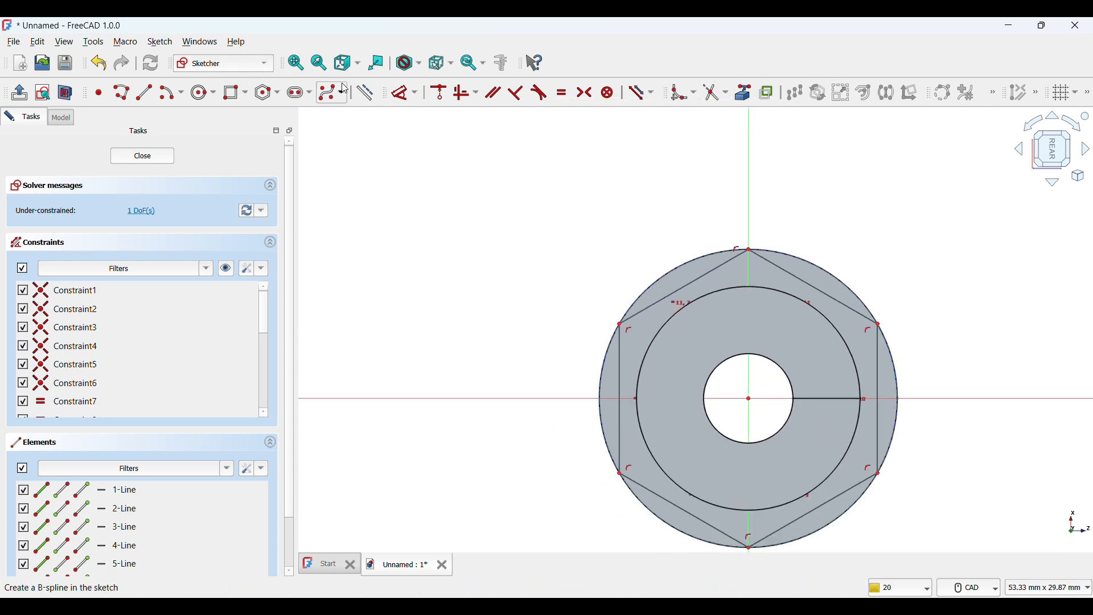
{"action": "left_click", "coordinate": [203, 92]}
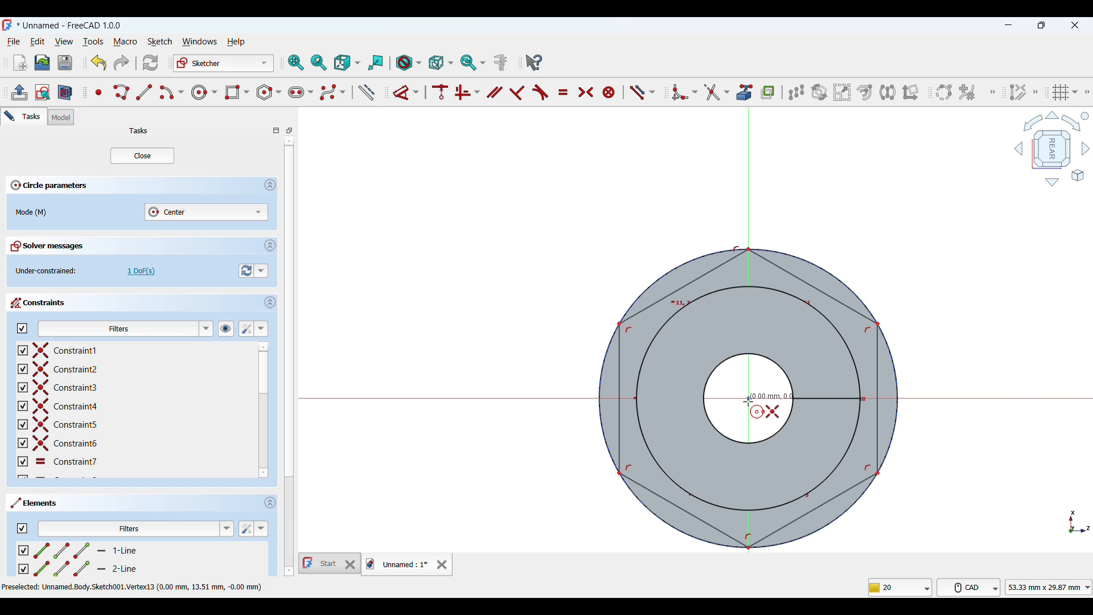
{"action": "left_click", "coordinate": [749, 399]}
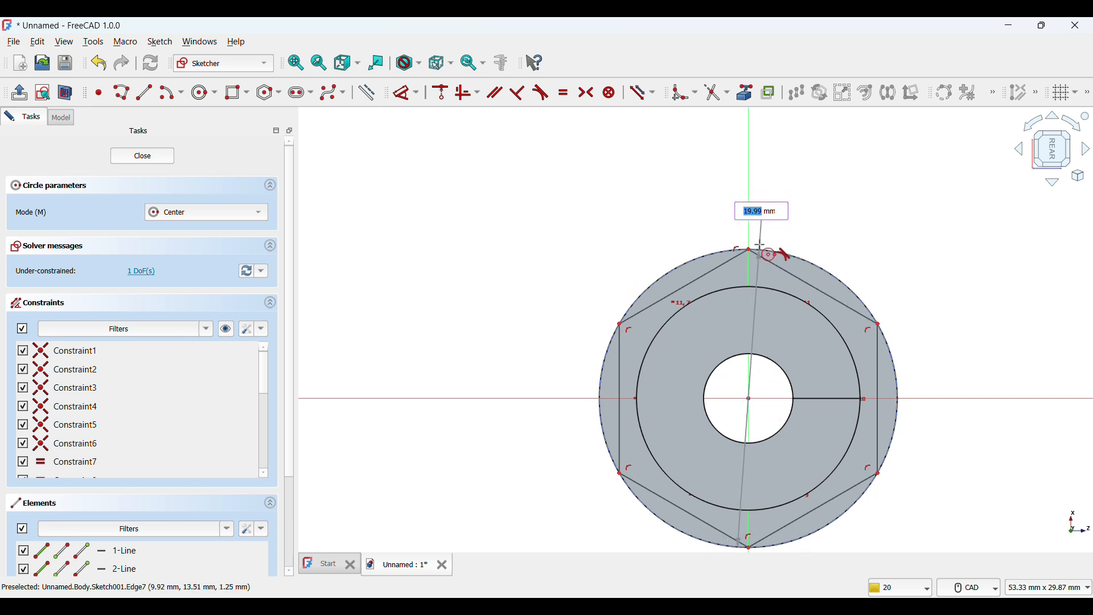
{"action": "left_click", "coordinate": [763, 251]}
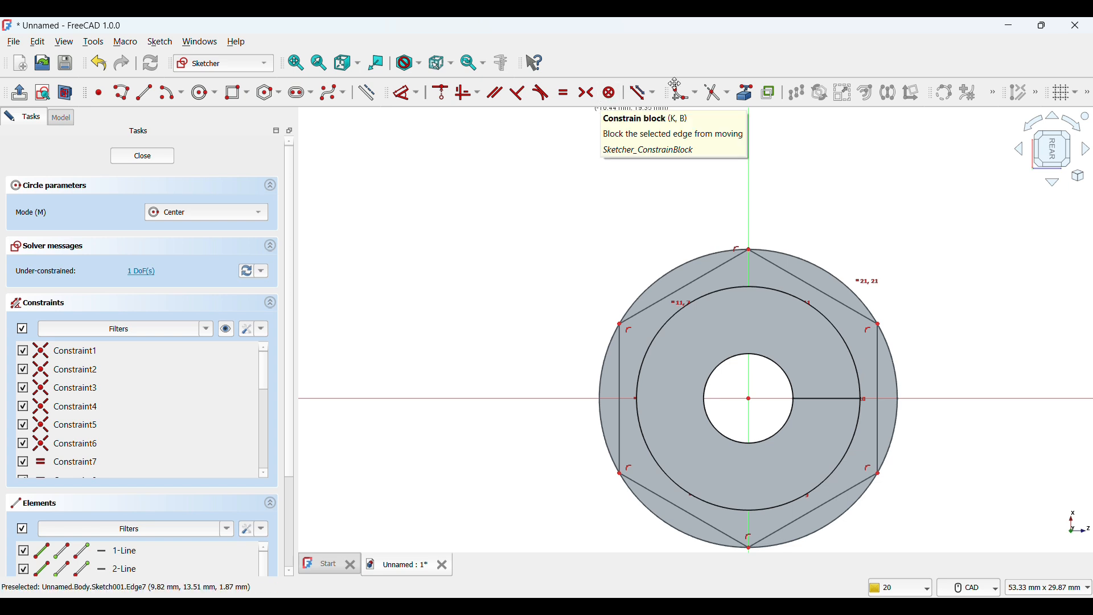
{"action": "left_click", "coordinate": [716, 93]}
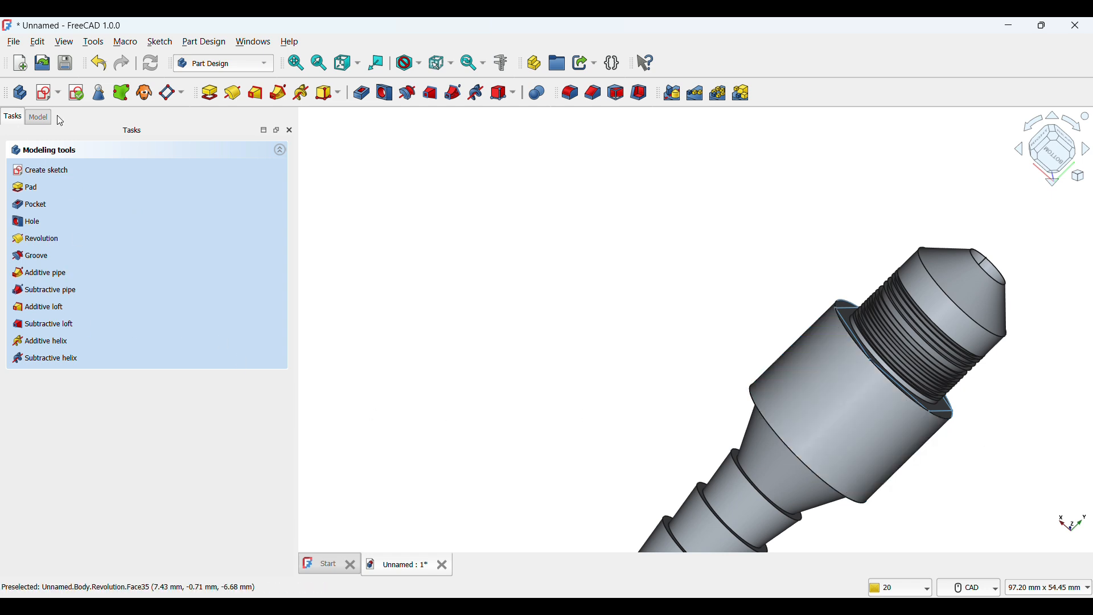
- Try a 5 mm deep Pocket of the areas between the hexagon and the surrounding circle on the shoulder
{"action": "left_click", "coordinate": [360, 93]}
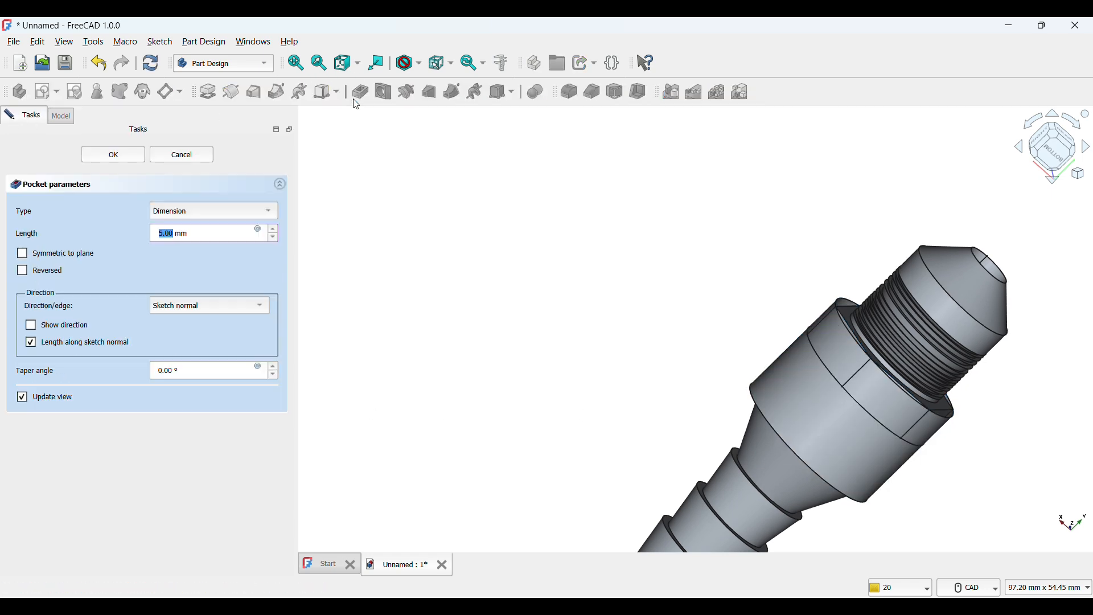
{"action": "middle_click_drag", "start_coordinate": [660, 312], "coordinate": [497, 336]}
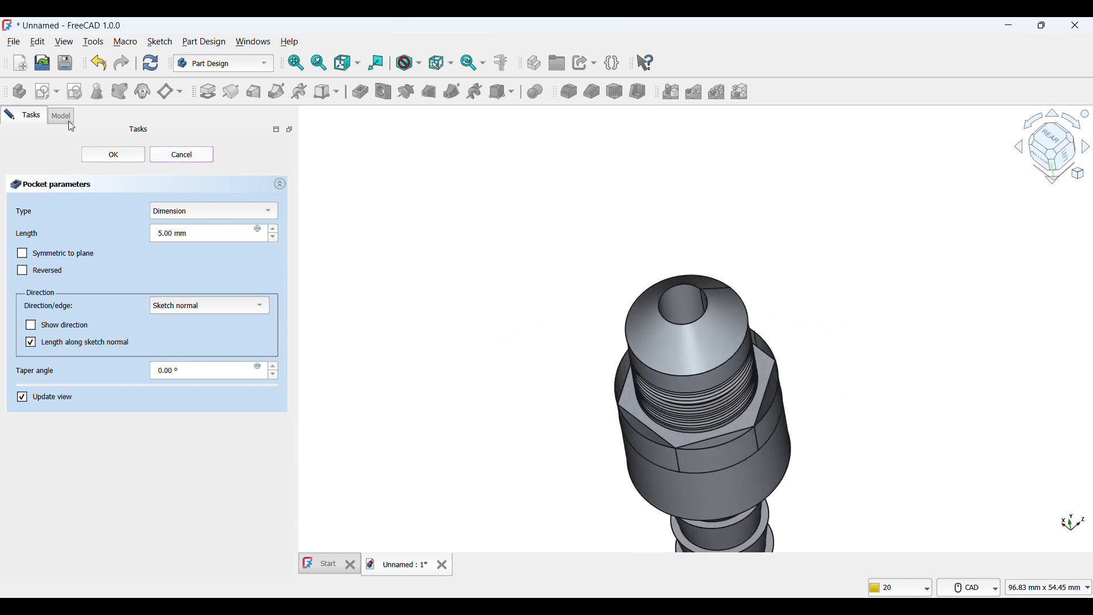
{"action": "key", "text": "Escape"}
- Reopen the hexagon sketch for editing and remove the circle drawn around the hexagon
{"action": "left_click", "coordinate": [39, 115]}
{"action": "left_click", "coordinate": [79, 207]}
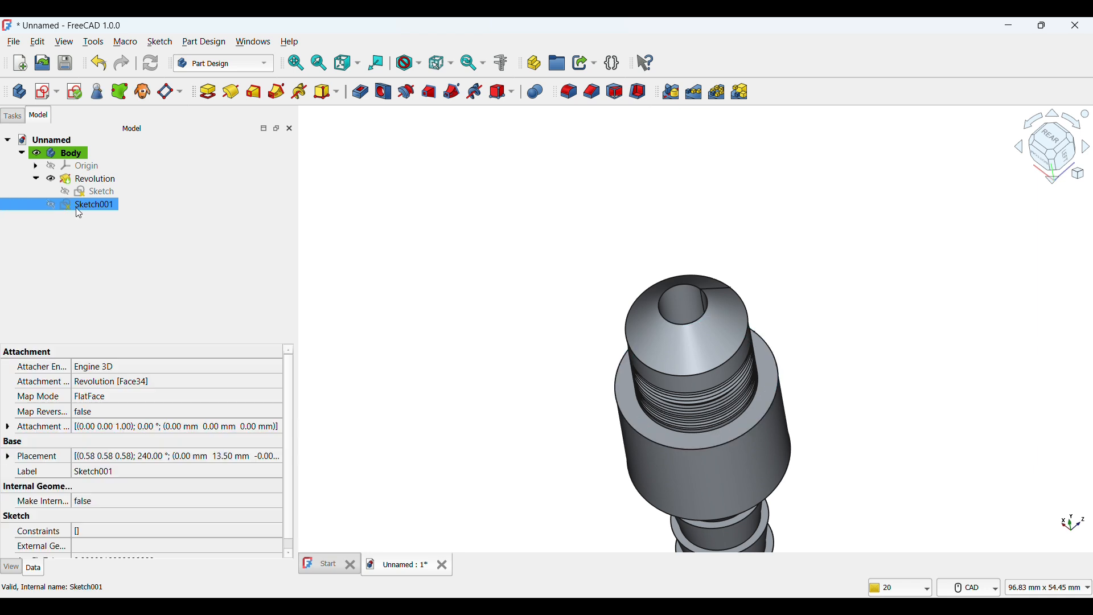
{"action": "double_click", "coordinate": [93, 205]}
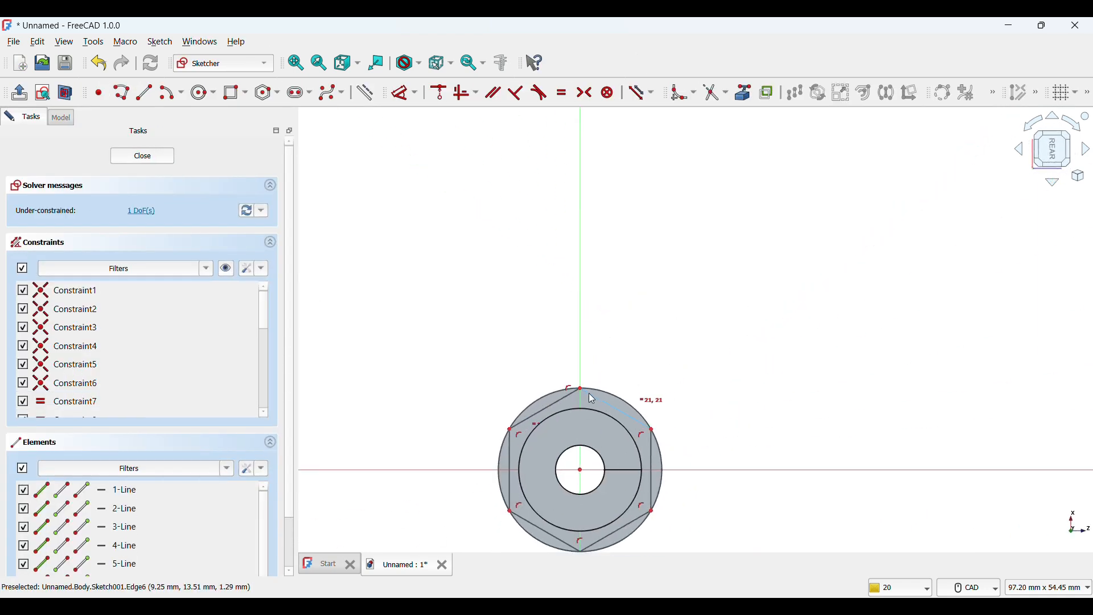
{"action": "scroll", "coordinate": [404, 402], "scroll_direction": "up", "scroll_amount": 3}
{"action": "scroll", "coordinate": [605, 414], "scroll_direction": "up", "scroll_amount": 1}
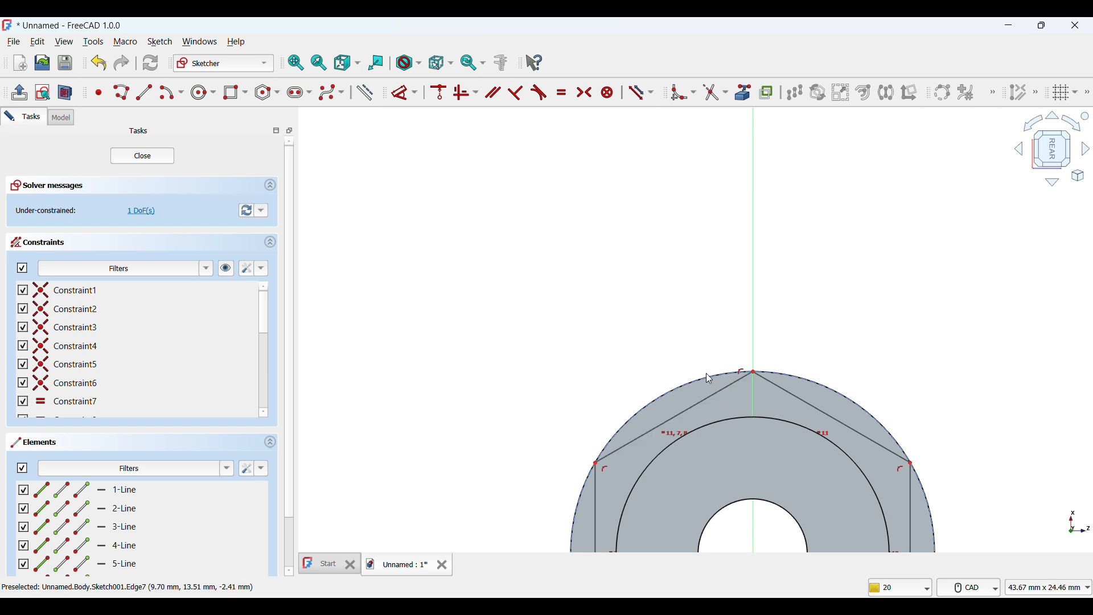
- Delete the hexagon sketch from the body
{"action": "left_click", "coordinate": [64, 118]}
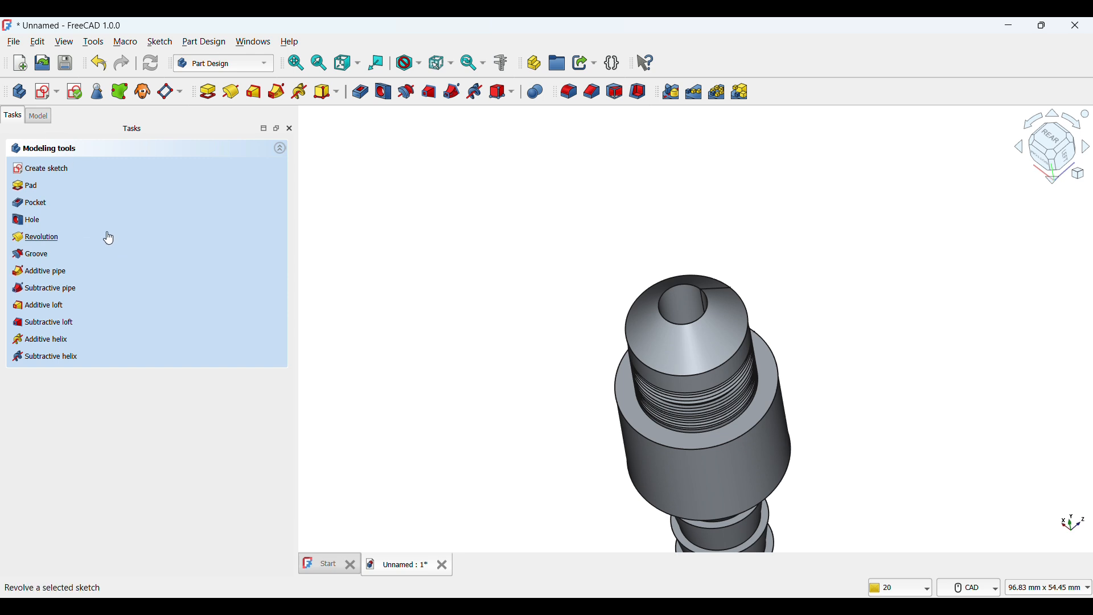
{"action": "left_click", "coordinate": [46, 121]}
{"action": "right_click", "coordinate": [76, 210]}
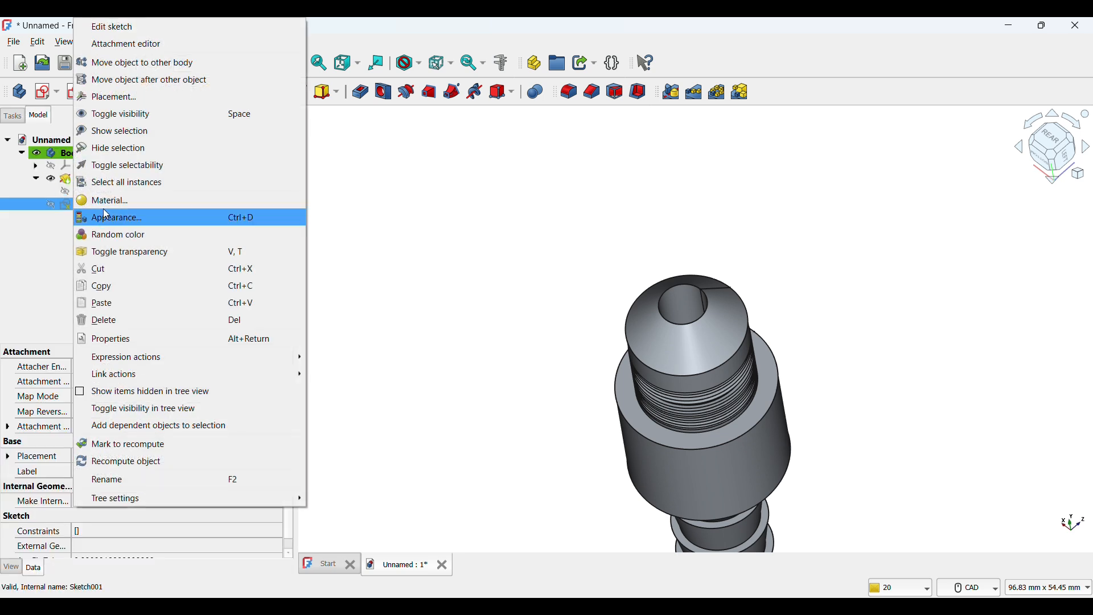
{"action": "left_click", "coordinate": [126, 324]}
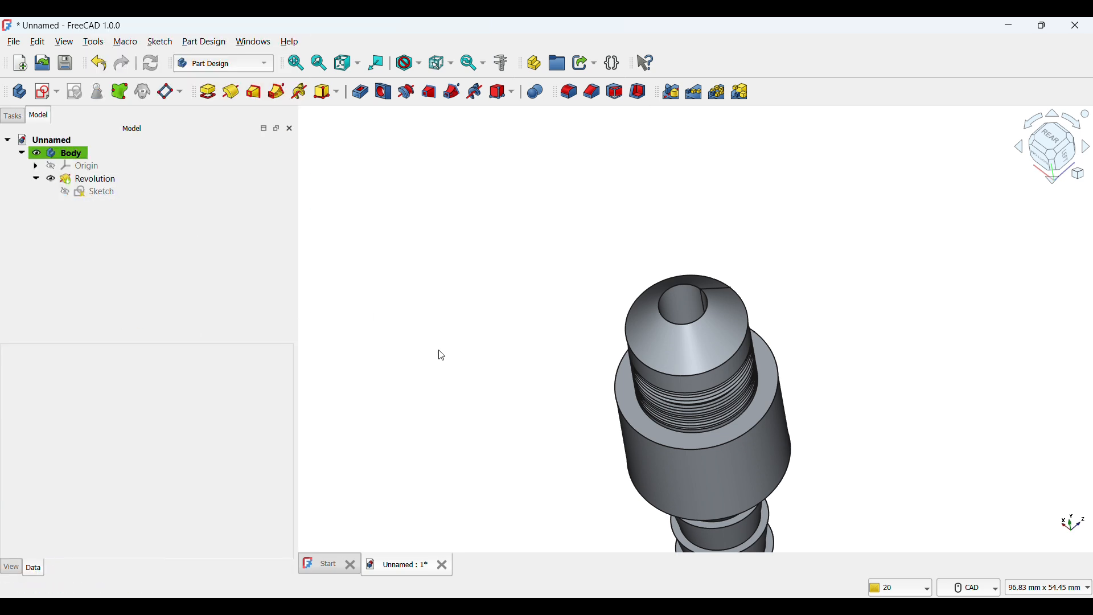
- Start a new sketch on the ring-shaped shoulder face next to the thread
{"action": "left_click", "coordinate": [93, 195]}
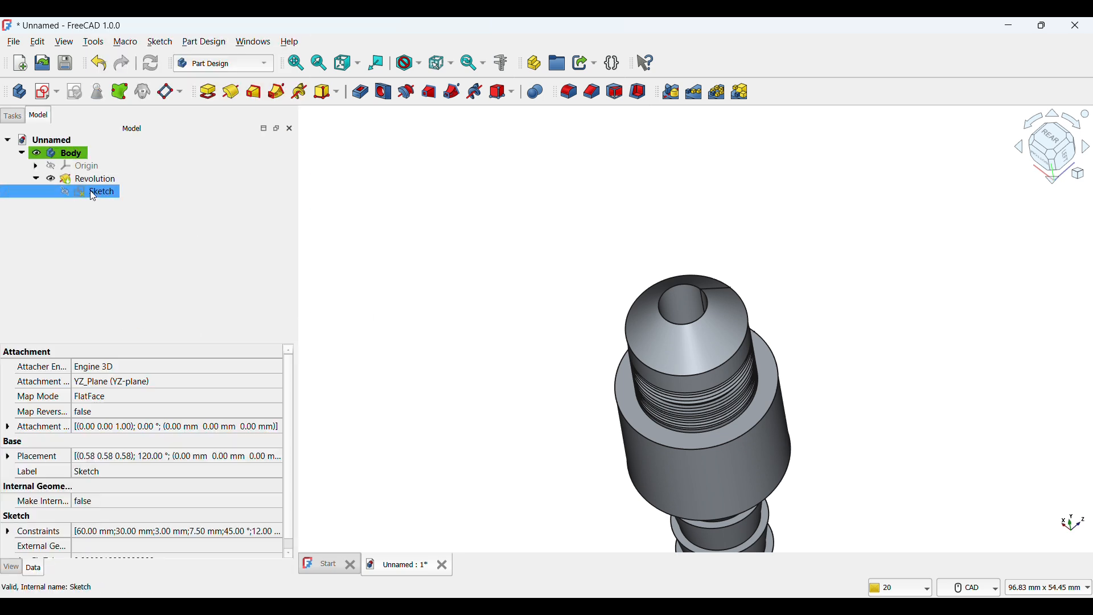
{"action": "left_click", "coordinate": [624, 413]}
{"action": "left_click", "coordinate": [55, 92]}
{"action": "left_click", "coordinate": [56, 111]}
{"action": "scroll", "coordinate": [543, 473], "scroll_direction": "up", "scroll_amount": 5}
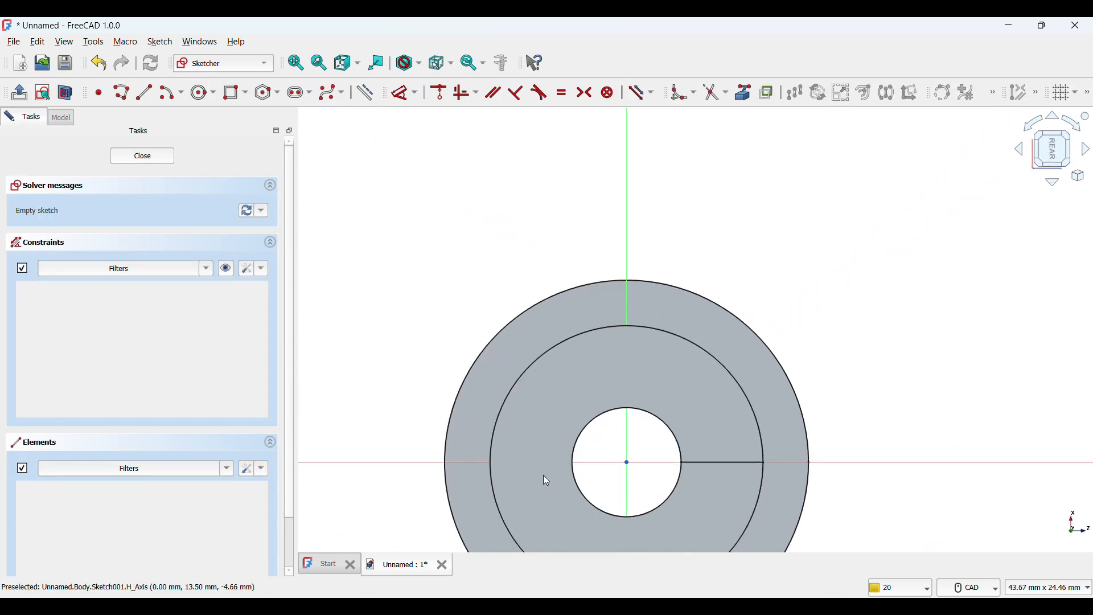
{"action": "scroll", "coordinate": [637, 503], "scroll_direction": "down", "scroll_amount": 2}
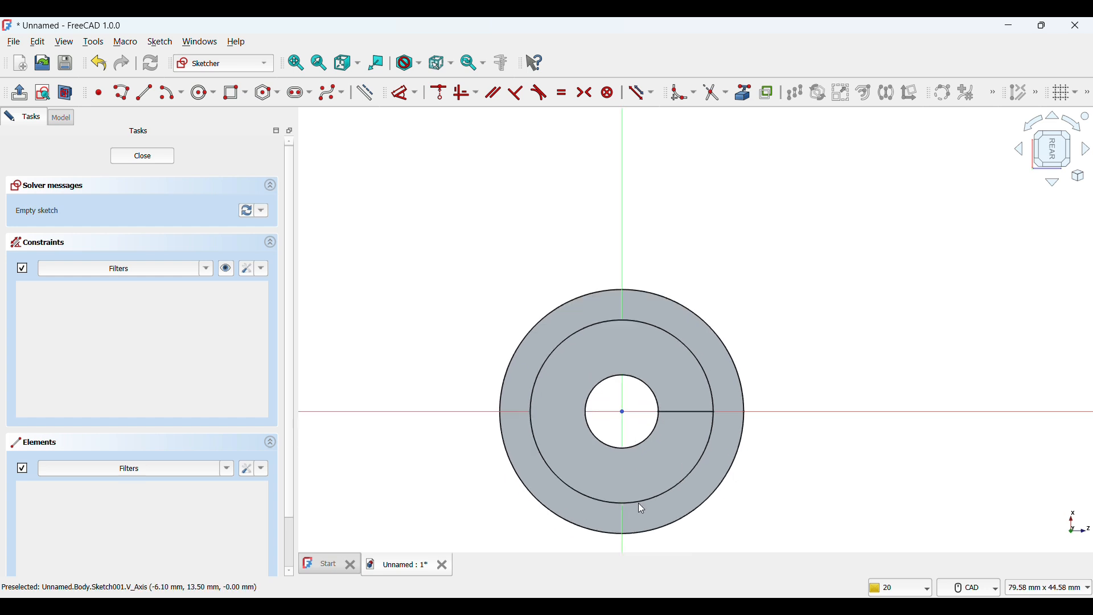
{"action": "scroll", "coordinate": [638, 503], "scroll_direction": "up", "scroll_amount": 4}
{"action": "scroll", "coordinate": [637, 503], "scroll_direction": "down", "scroll_amount": 1}
- Draw a six-sided polygon centred on the origin with one vertex on the vertical axis at the shoulder's outer edge
{"action": "left_click", "coordinate": [267, 92]}
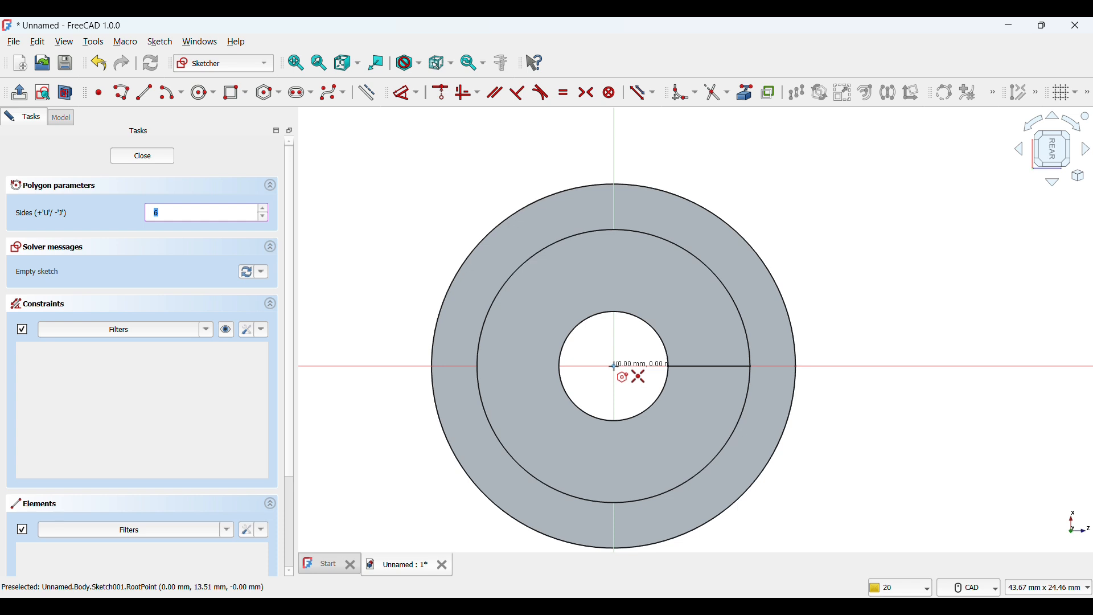
{"action": "left_click", "coordinate": [613, 366]}
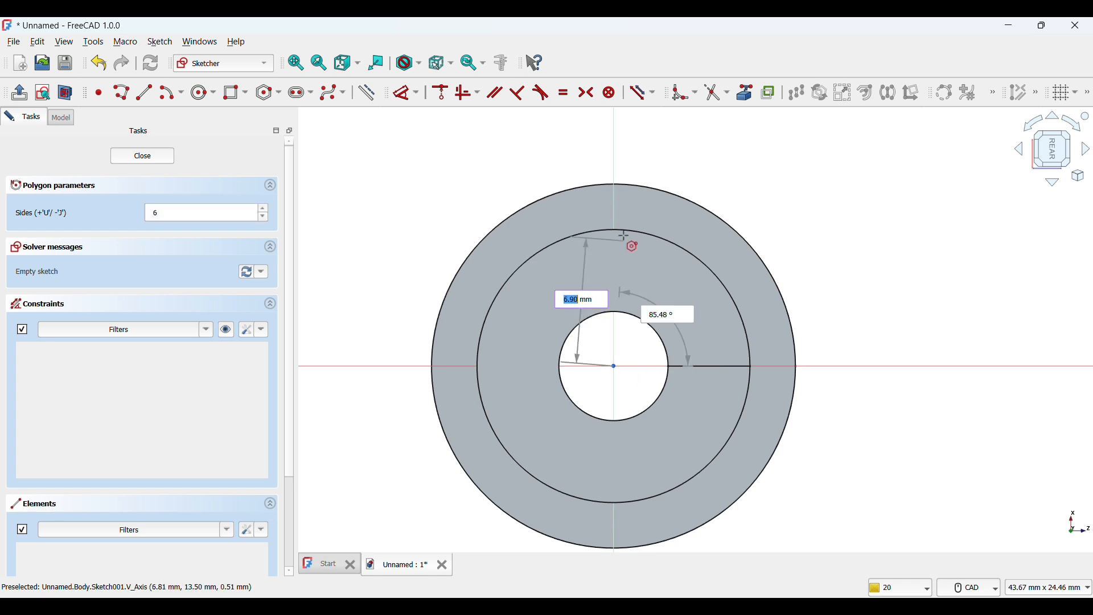
{"action": "left_click", "coordinate": [618, 188]}
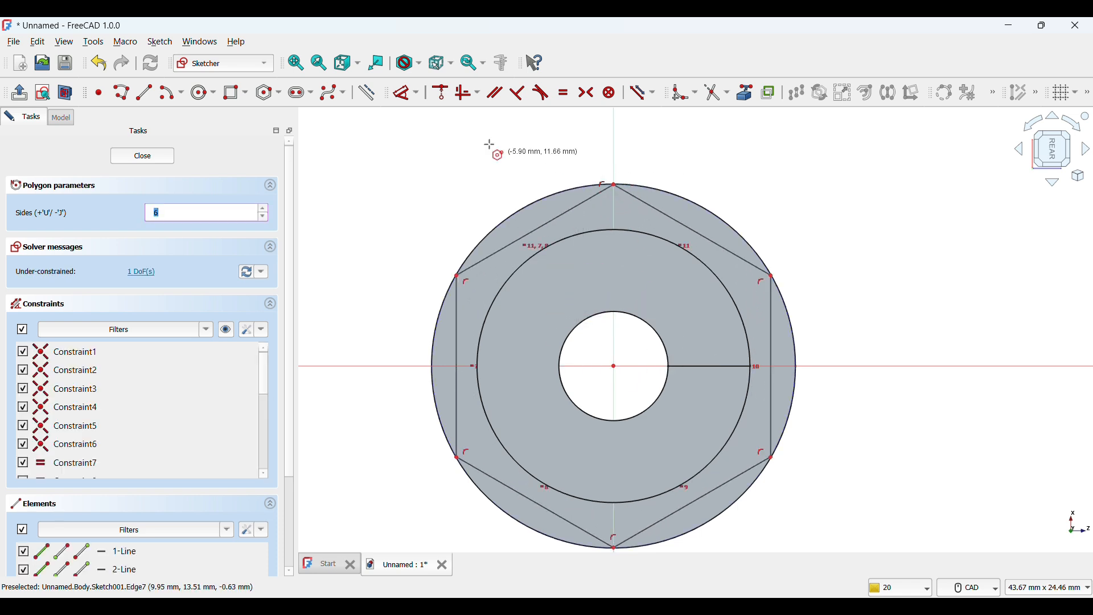
- Draw a circle centred on the origin that encloses the whole shoulder outline, and close the sketch
{"action": "left_click", "coordinate": [194, 97]}
{"action": "left_click", "coordinate": [614, 367]}
{"action": "left_click", "coordinate": [663, 159]}
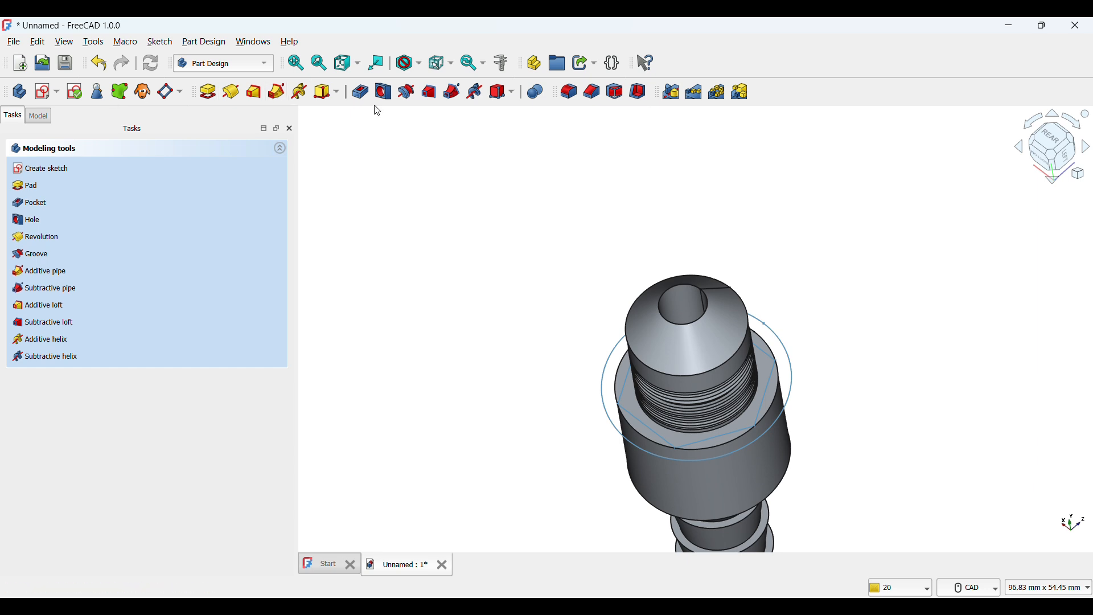
- Pocket the area between the hexagon and the circle 15 mm deep to cut hexagonal flats along the shoulder
{"action": "left_click", "coordinate": [361, 92]}
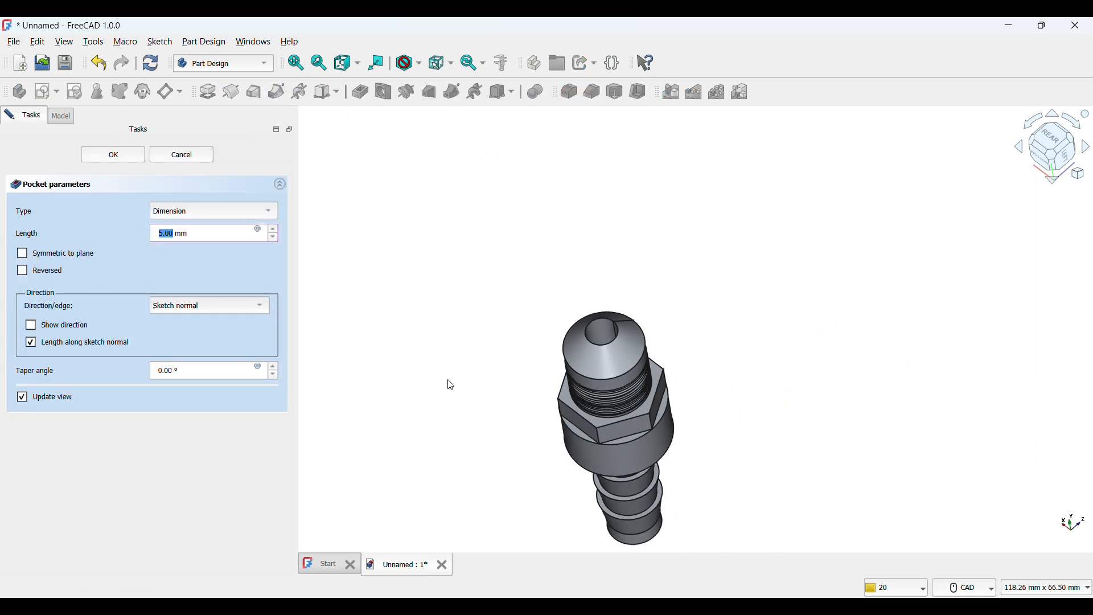
{"action": "middle_click_drag", "start_coordinate": [447, 367], "coordinate": [594, 317]}
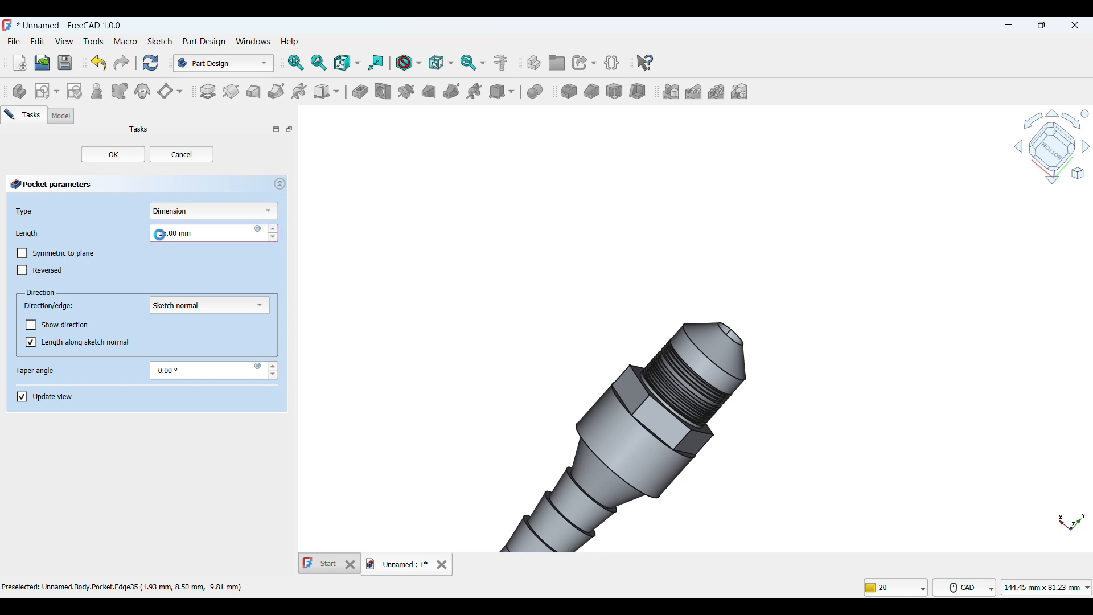
{"action": "key", "text": "Return"}
{"action": "middle_click_drag", "start_coordinate": [893, 423], "coordinate": [940, 491]}
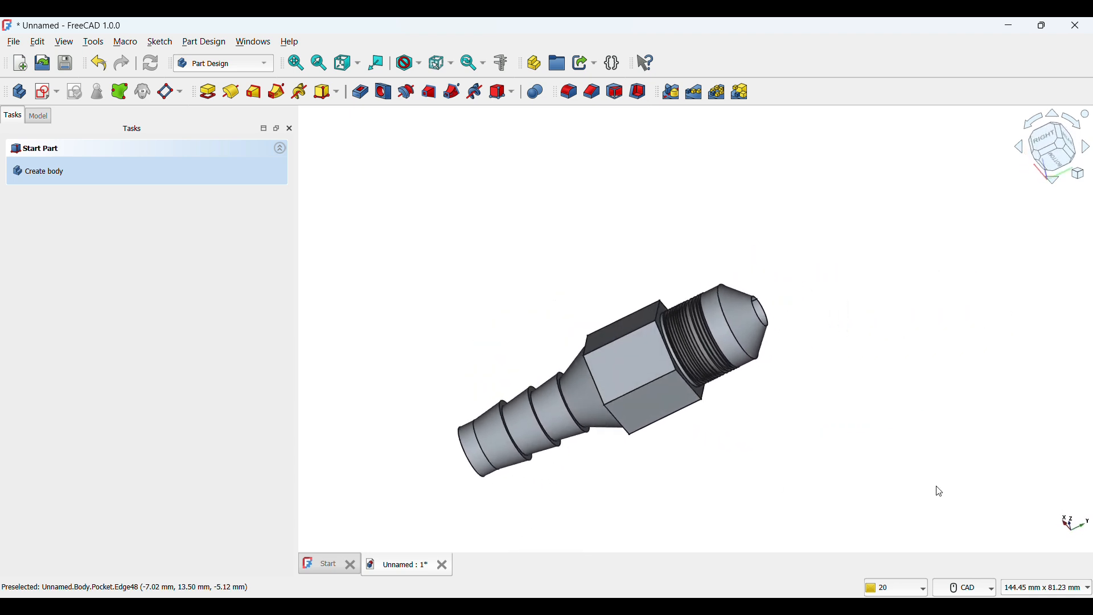
{"action": "scroll", "coordinate": [556, 454], "scroll_direction": "up", "scroll_amount": 3}
{"action": "middle_click_drag", "start_coordinate": [468, 297], "coordinate": [510, 264]}
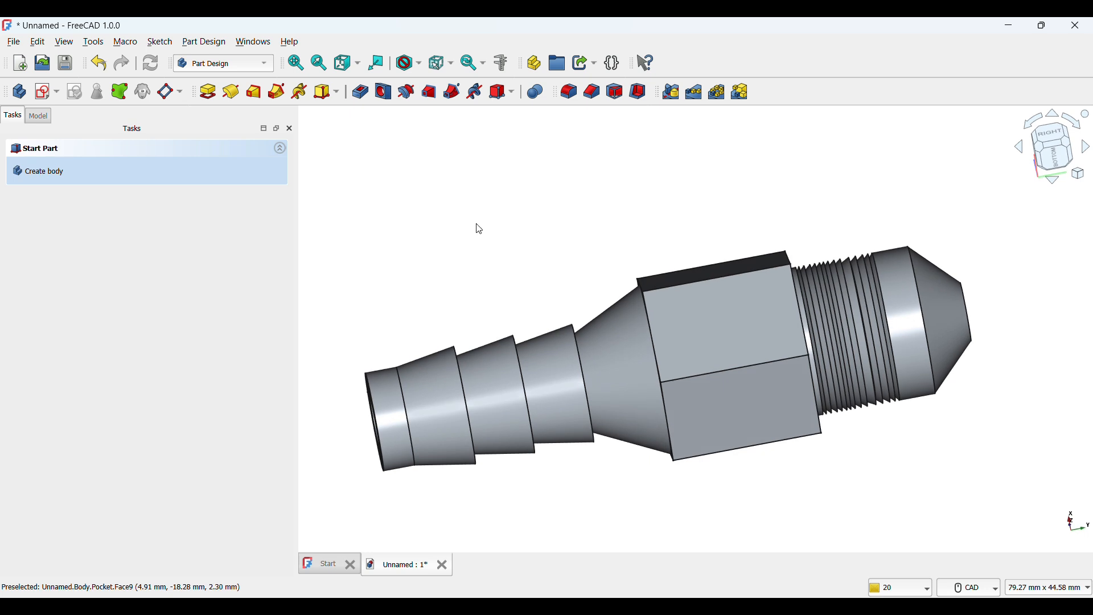
- Open the material assignment of the body
{"action": "left_click", "coordinate": [39, 116]}
{"action": "left_click", "coordinate": [88, 204]}
{"action": "right_click", "coordinate": [61, 153]}
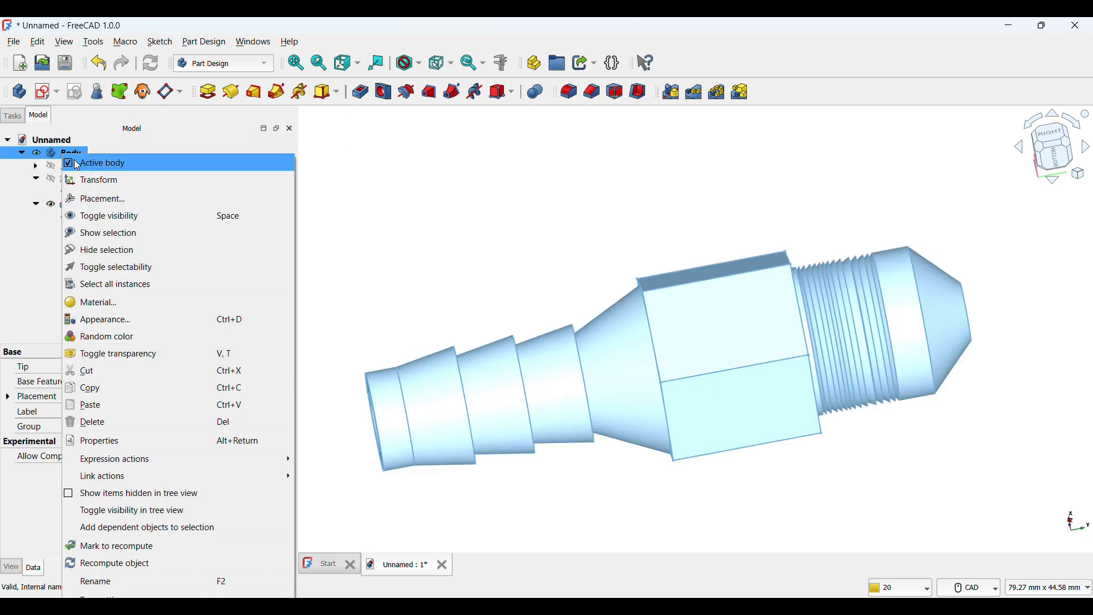
{"action": "left_click", "coordinate": [107, 299]}
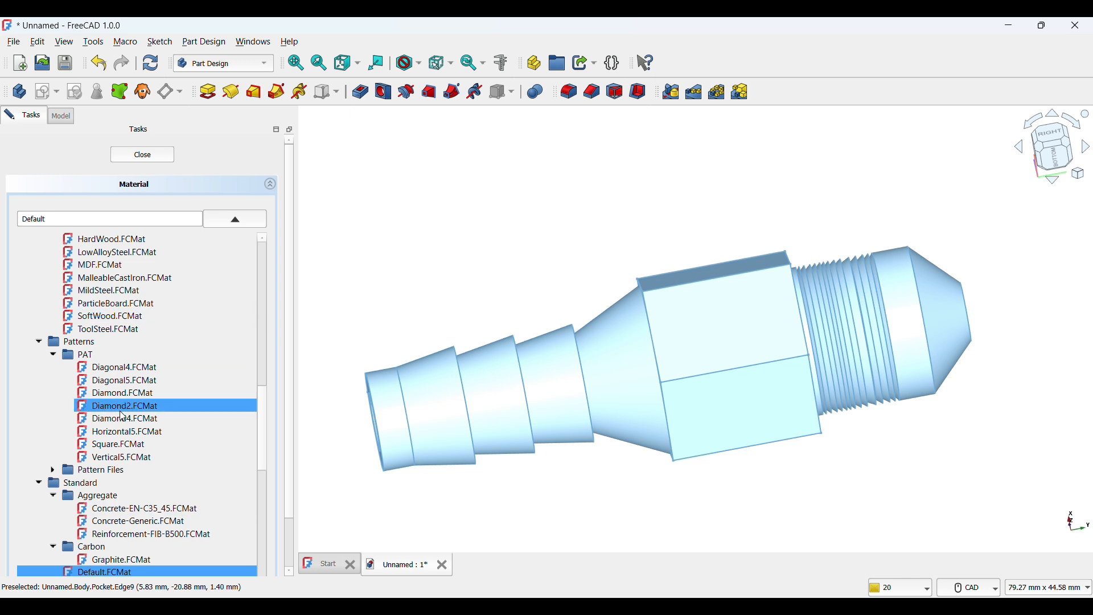
- Try the Diamond4, Glass-E-GlassFibre, Glass-Generic and Glass-S2-GlassFibre materials on the body
{"action": "scroll", "coordinate": [125, 399], "scroll_direction": "down", "scroll_amount": 1}
{"action": "left_click", "coordinate": [119, 380]}
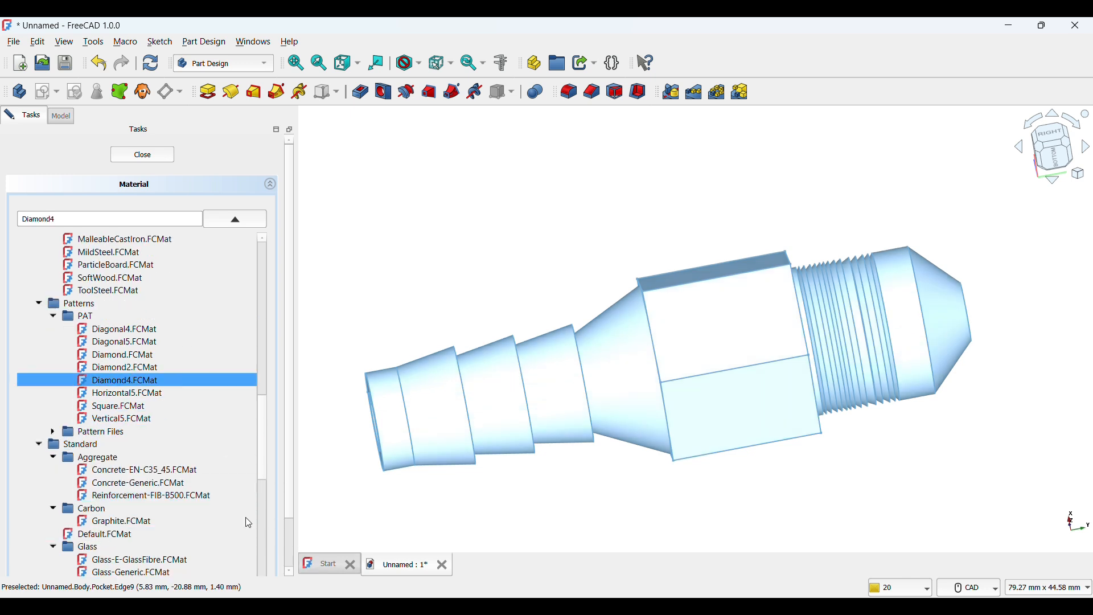
{"action": "scroll", "coordinate": [135, 341], "scroll_direction": "down", "scroll_amount": 4}
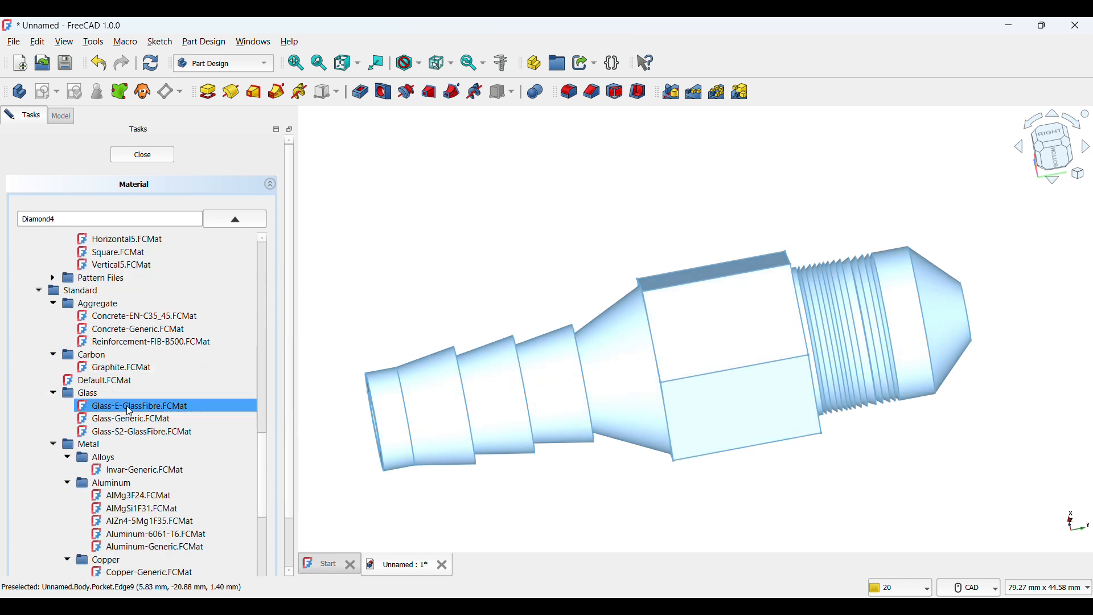
{"action": "left_click", "coordinate": [132, 406]}
{"action": "left_click", "coordinate": [128, 419]}
{"action": "left_click", "coordinate": [128, 433]}
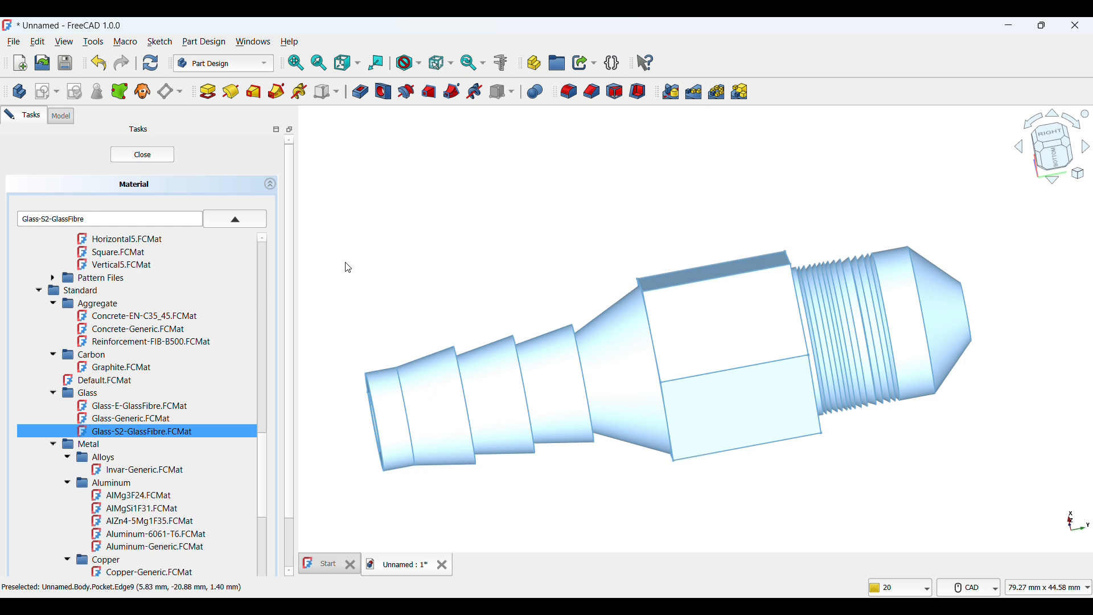
{"action": "left_click", "coordinate": [132, 406]}
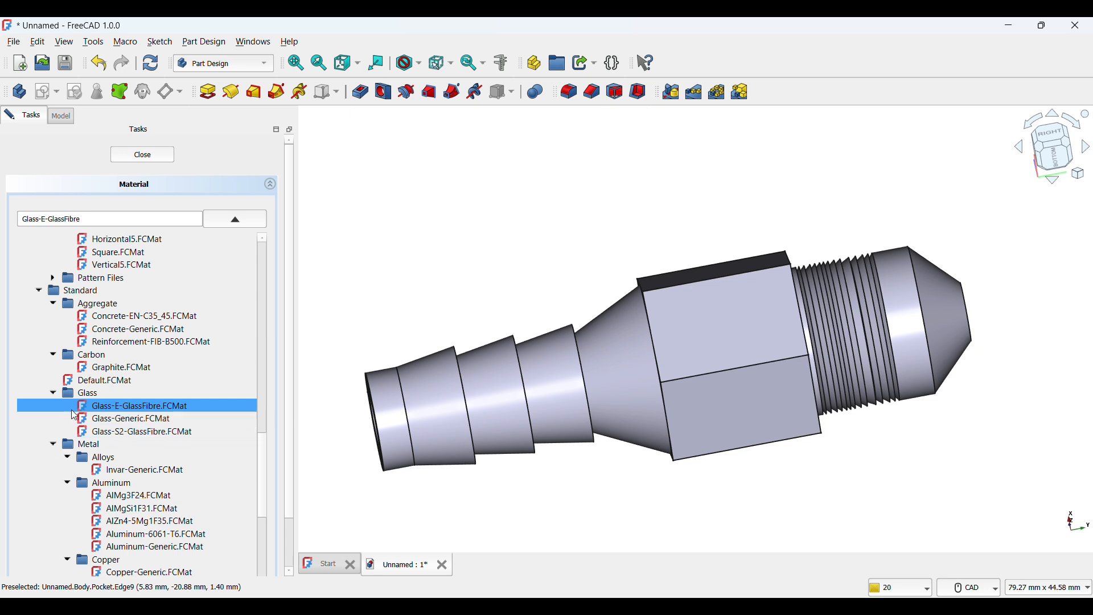
{"action": "left_click", "coordinate": [114, 418]}
{"action": "left_click", "coordinate": [129, 432]}
- Assign the PLA-Generic thermoplast material to the body and close the material settings
{"action": "scroll", "coordinate": [136, 444], "scroll_direction": "down", "scroll_amount": 6}
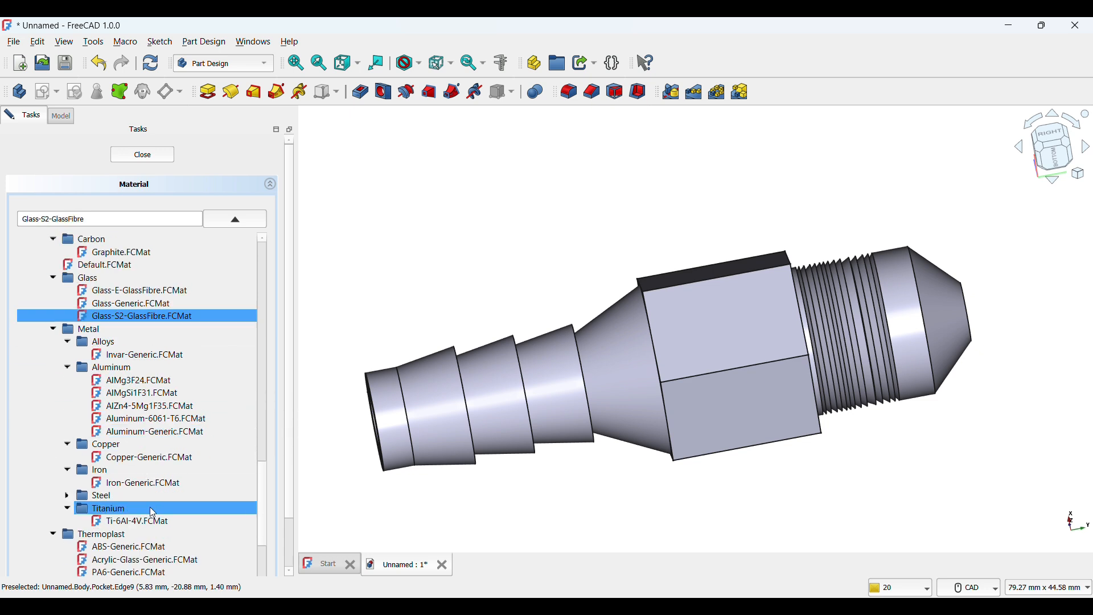
{"action": "left_click", "coordinate": [140, 488]}
{"action": "scroll", "coordinate": [140, 430], "scroll_direction": "down", "scroll_amount": 3}
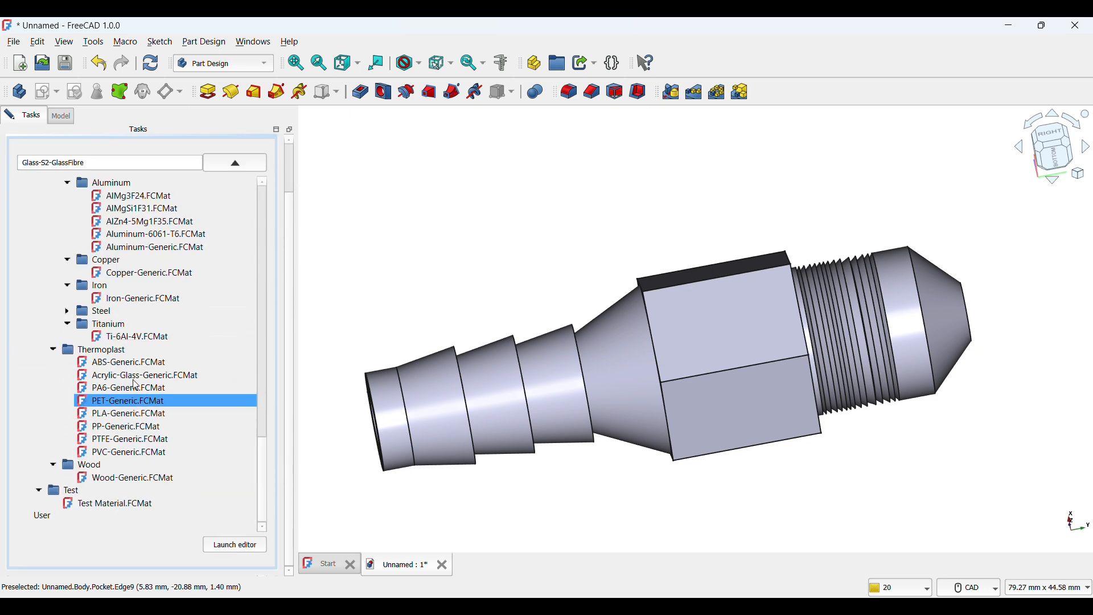
{"action": "left_click", "coordinate": [158, 414]}
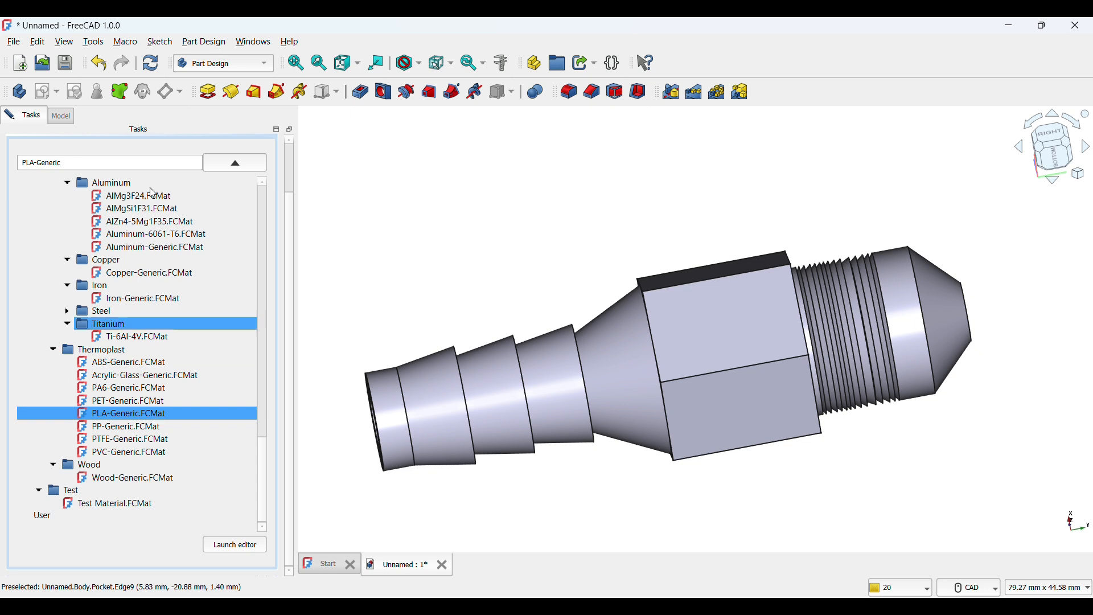
{"action": "scroll", "coordinate": [250, 188], "scroll_direction": "up", "scroll_amount": 5}
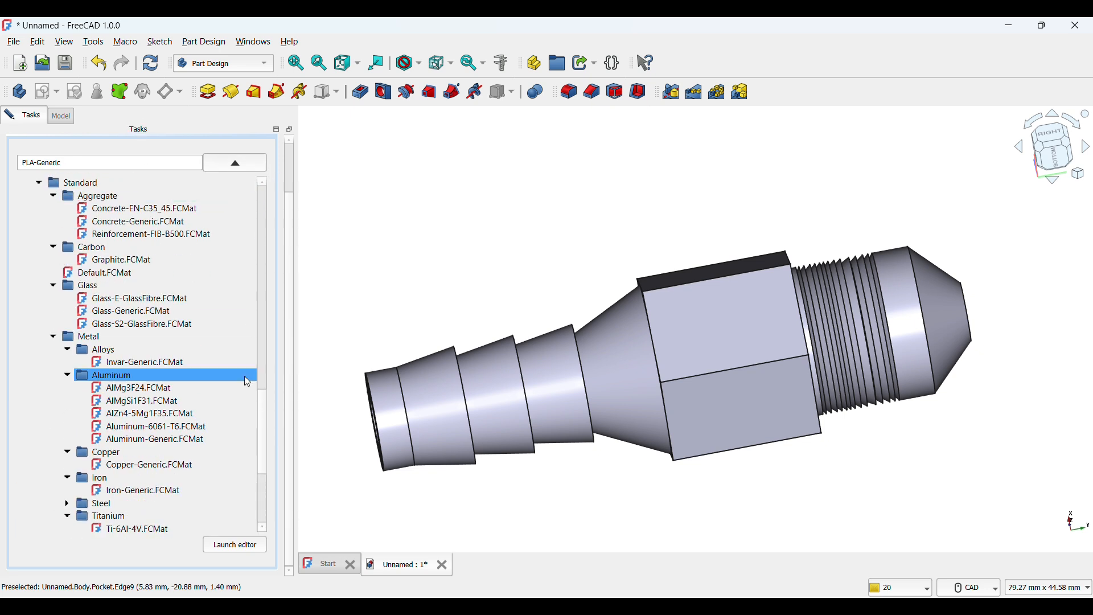
{"action": "left_click_drag", "start_coordinate": [262, 407], "coordinate": [264, 160]}
{"action": "scroll", "coordinate": [292, 169], "scroll_direction": "up", "scroll_amount": 3}
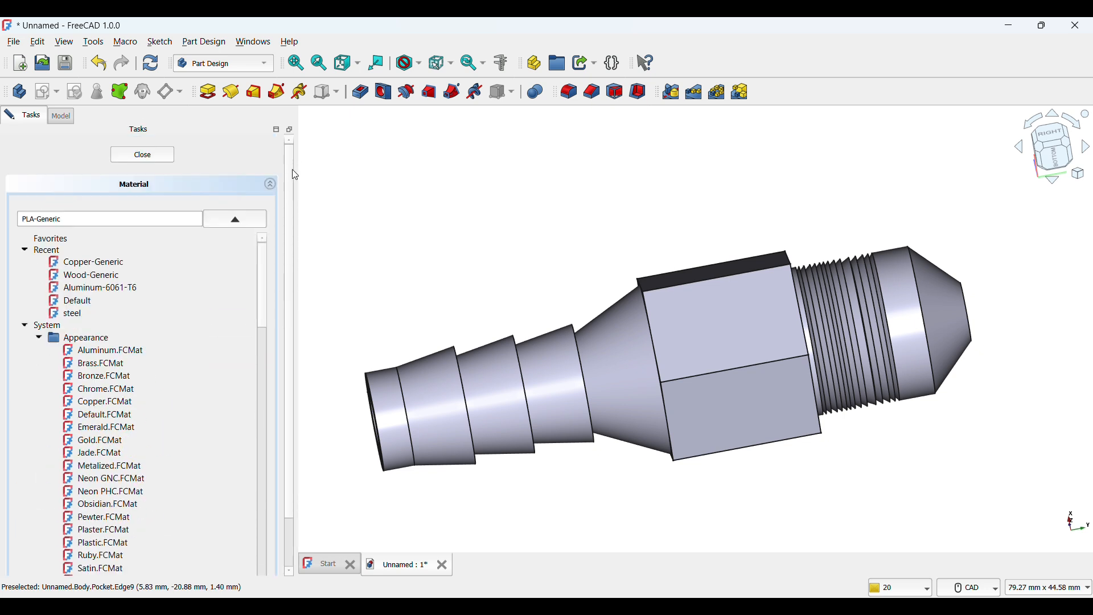
{"action": "left_click", "coordinate": [138, 157]}
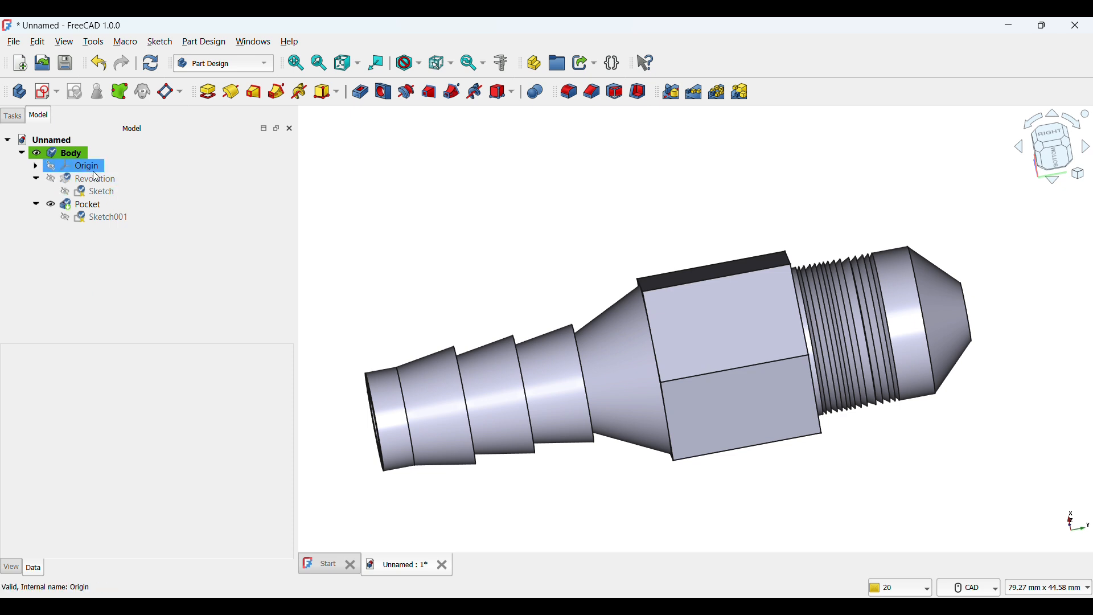
- Hide the body, show it again and clear the selection
{"action": "left_click", "coordinate": [75, 155]}
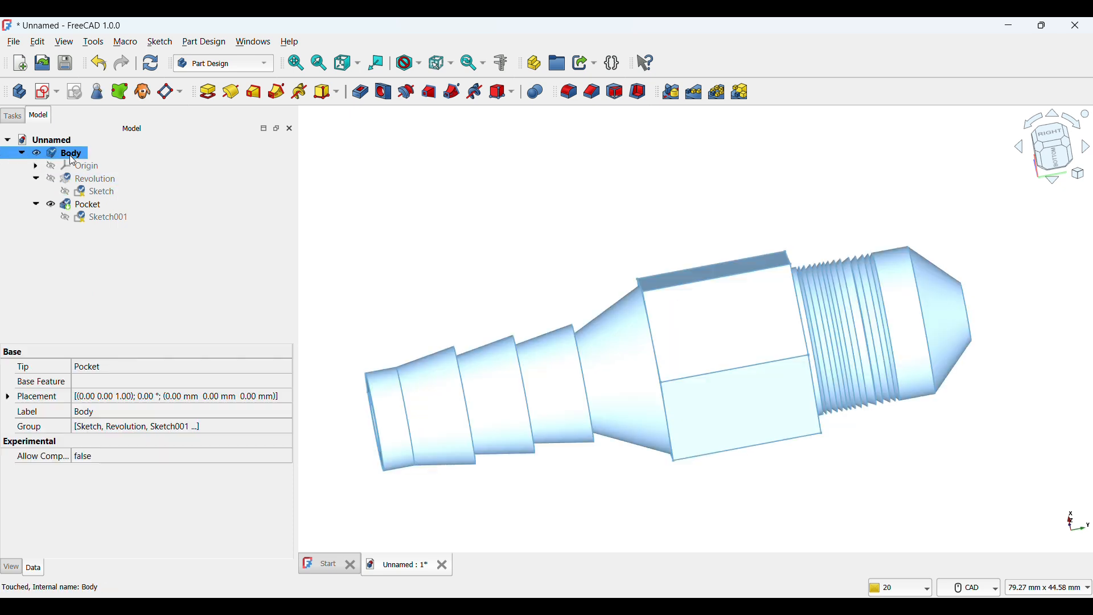
{"action": "left_click", "coordinate": [50, 140]}
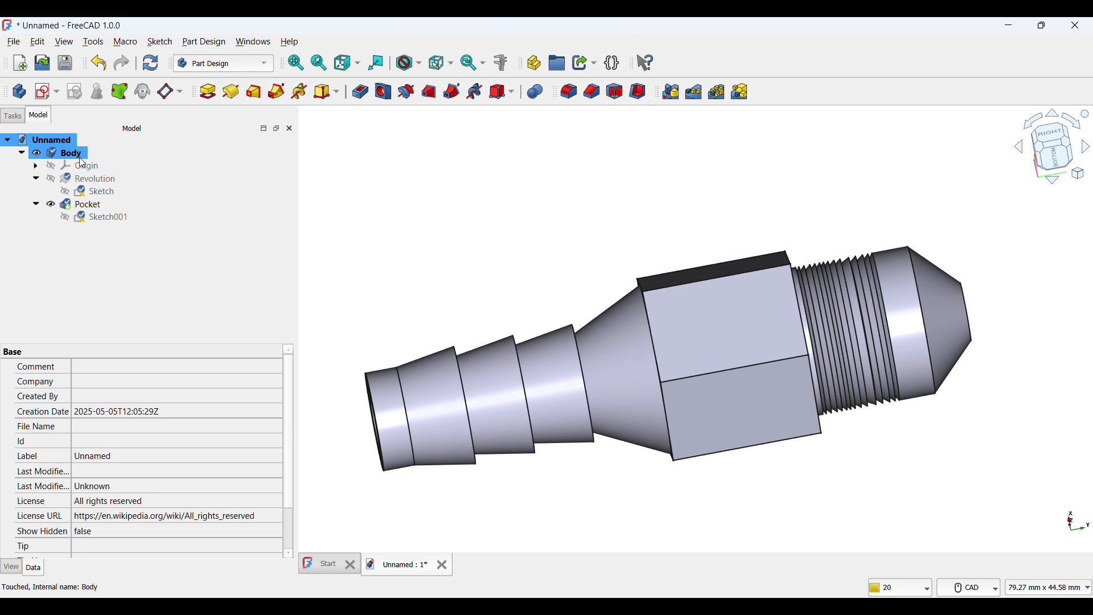
{"action": "left_click", "coordinate": [56, 142]}
{"action": "left_click", "coordinate": [78, 160]}
{"action": "left_click", "coordinate": [41, 153]}
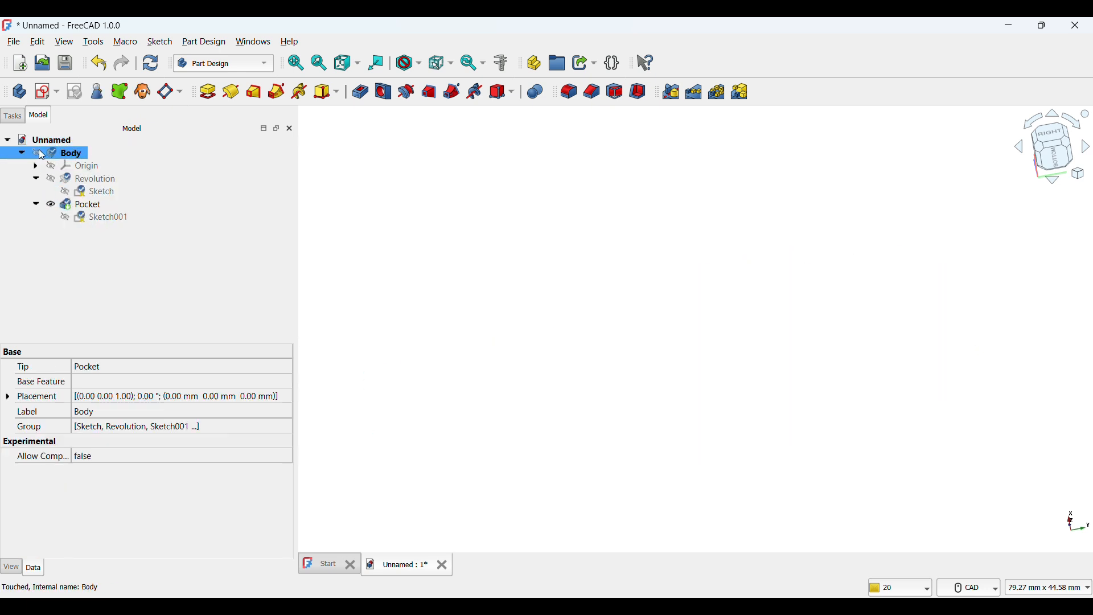
{"action": "left_click", "coordinate": [37, 154]}
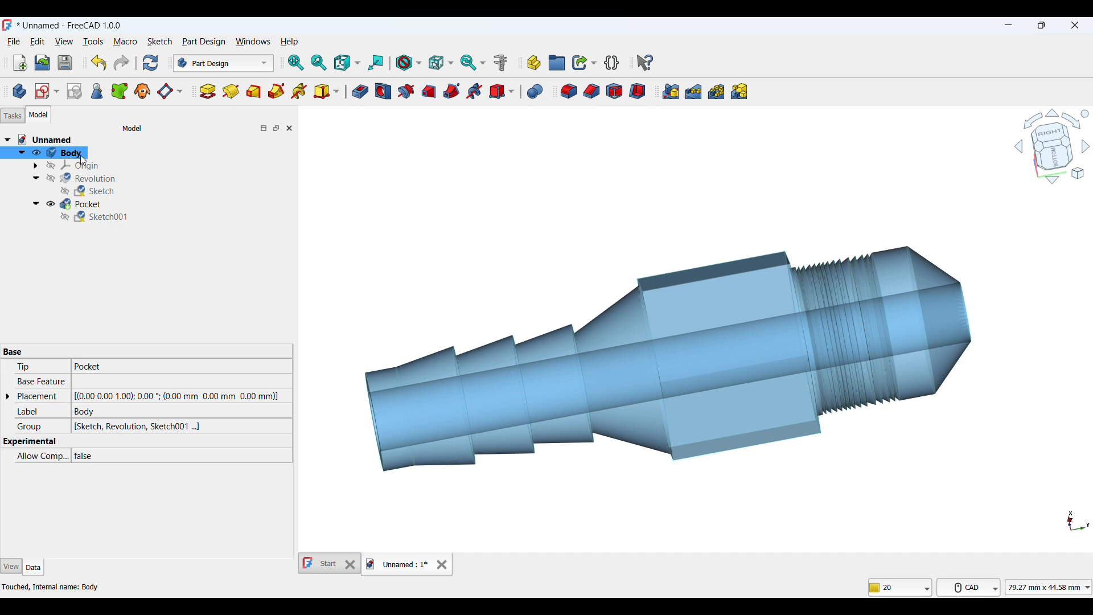
{"action": "left_click", "coordinate": [716, 348]}
{"action": "left_click", "coordinate": [708, 340]}
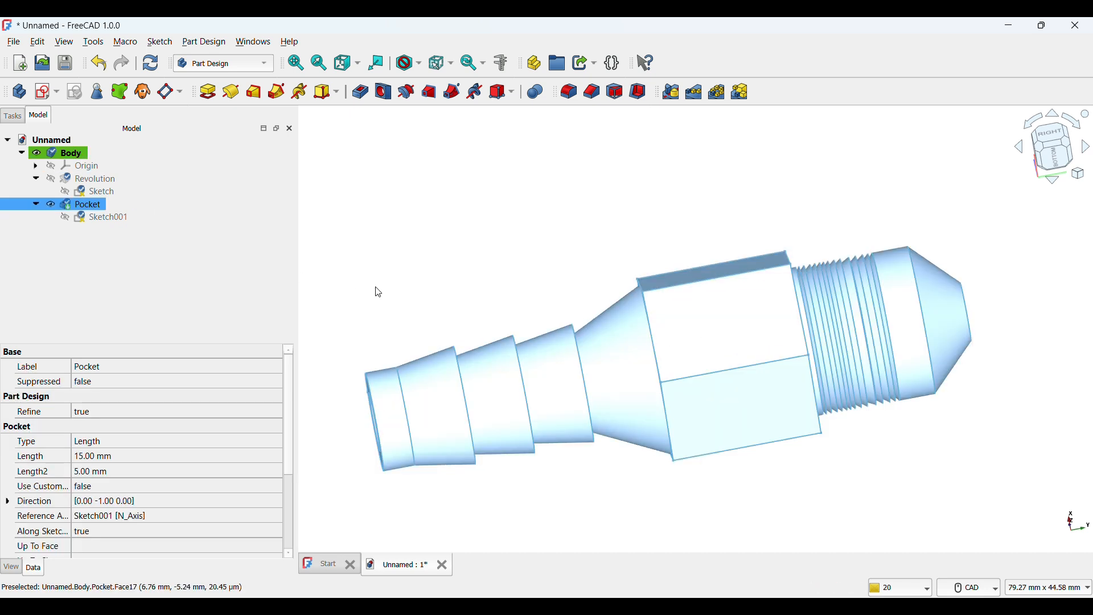
{"action": "left_click", "coordinate": [454, 285]}
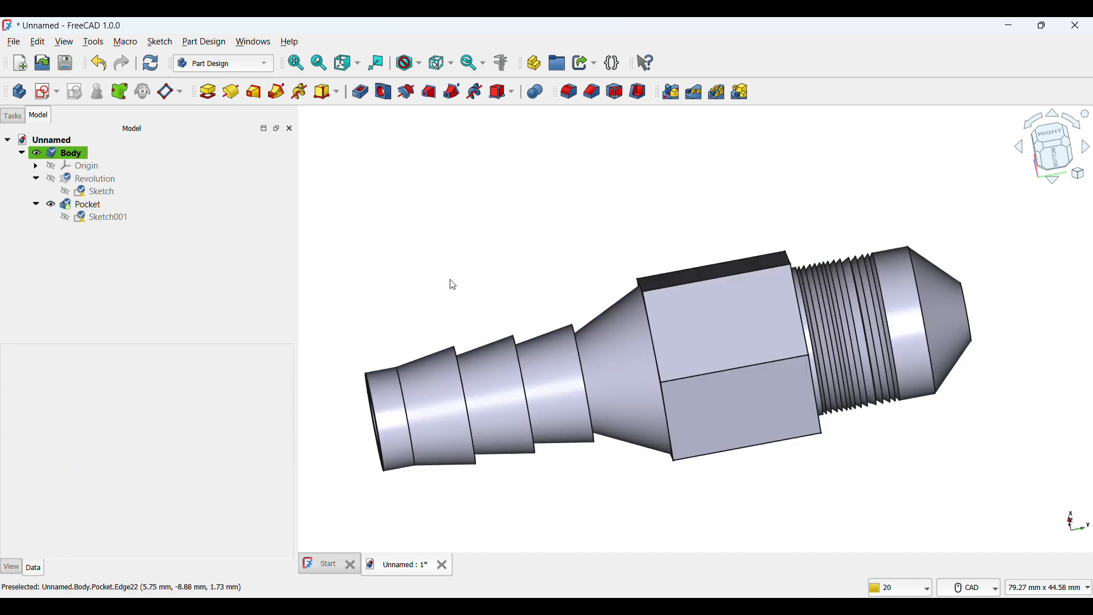
- Check which material is assigned to the pocket feature
{"action": "right_click", "coordinate": [96, 208]}
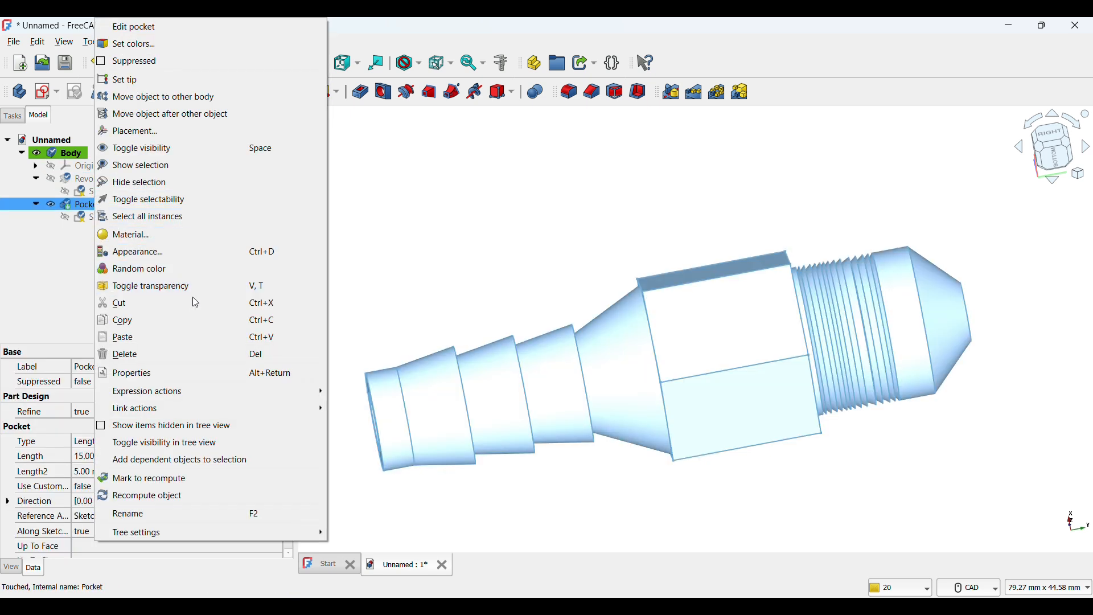
{"action": "left_click", "coordinate": [203, 230]}
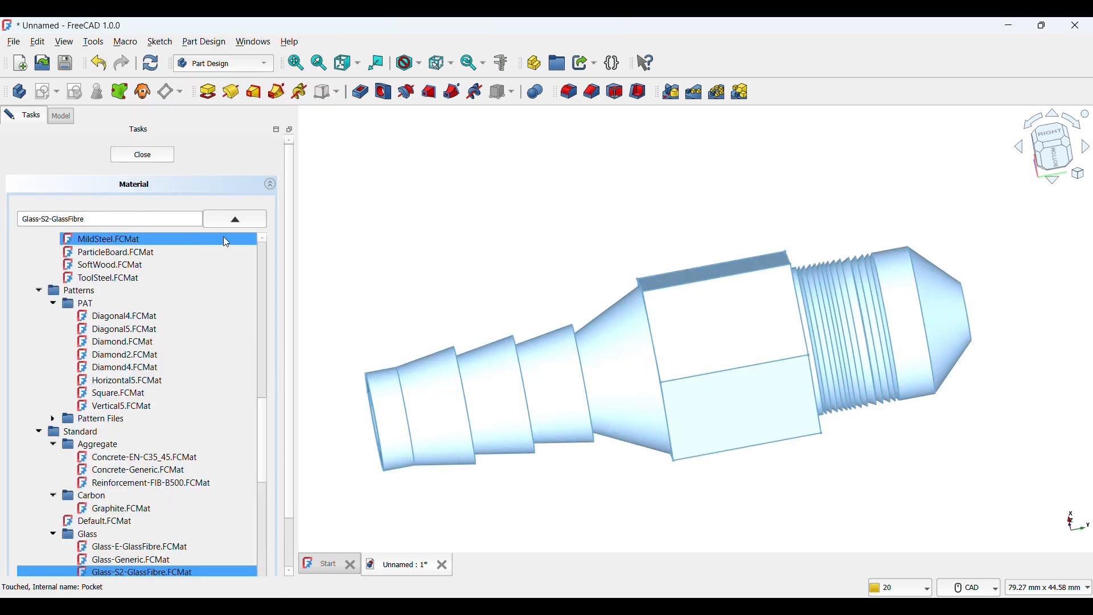
{"action": "left_click", "coordinate": [142, 155]}
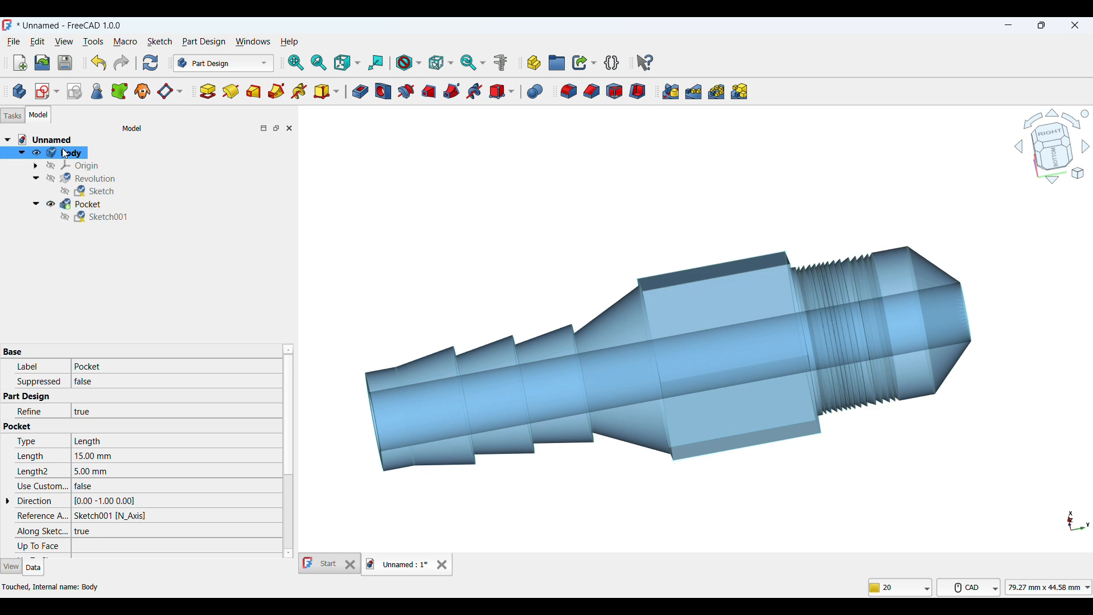
- Open the material settings of the body
{"action": "left_click", "coordinate": [77, 157]}
{"action": "right_click", "coordinate": [77, 158]}
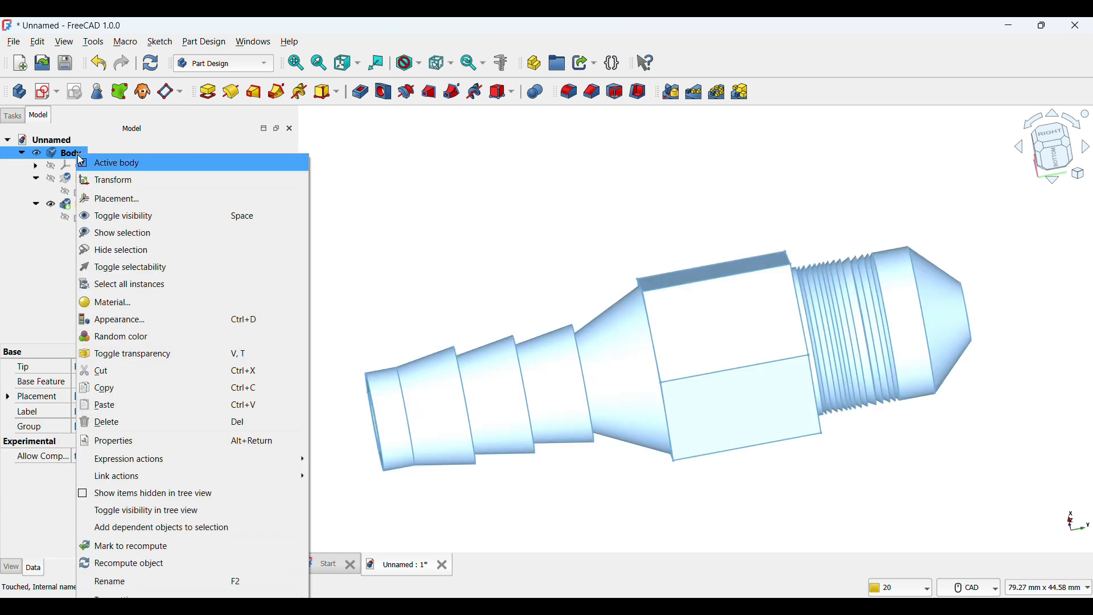
{"action": "left_click", "coordinate": [124, 302]}
- Try the MildSteel, ParticleBoard, SoftWood and ToolSteel materials on the body
{"action": "left_click", "coordinate": [117, 242]}
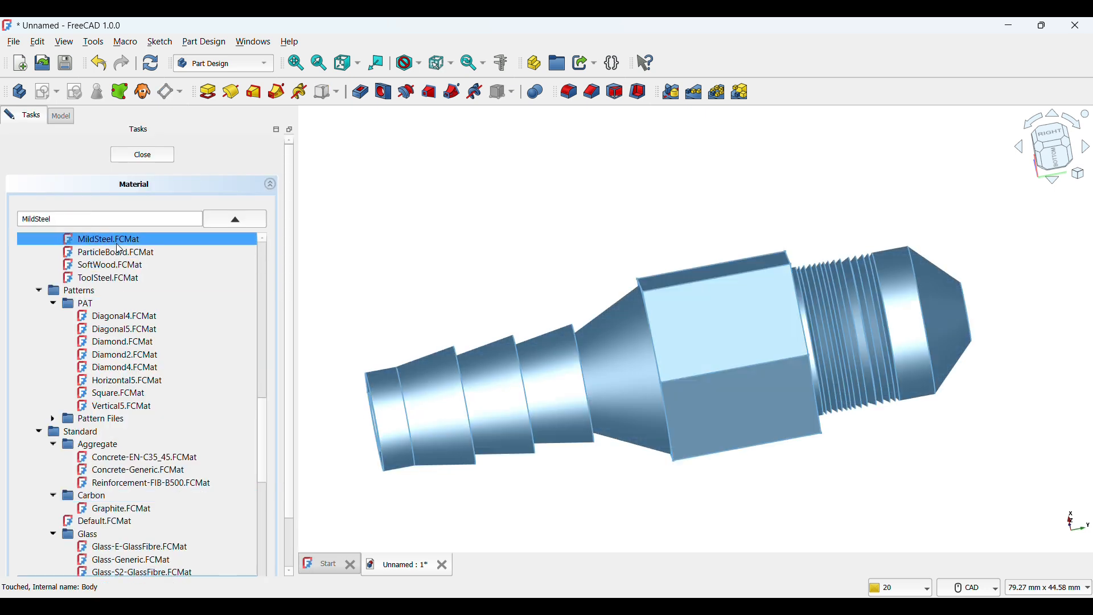
{"action": "left_click", "coordinate": [117, 252]}
{"action": "left_click", "coordinate": [121, 263]}
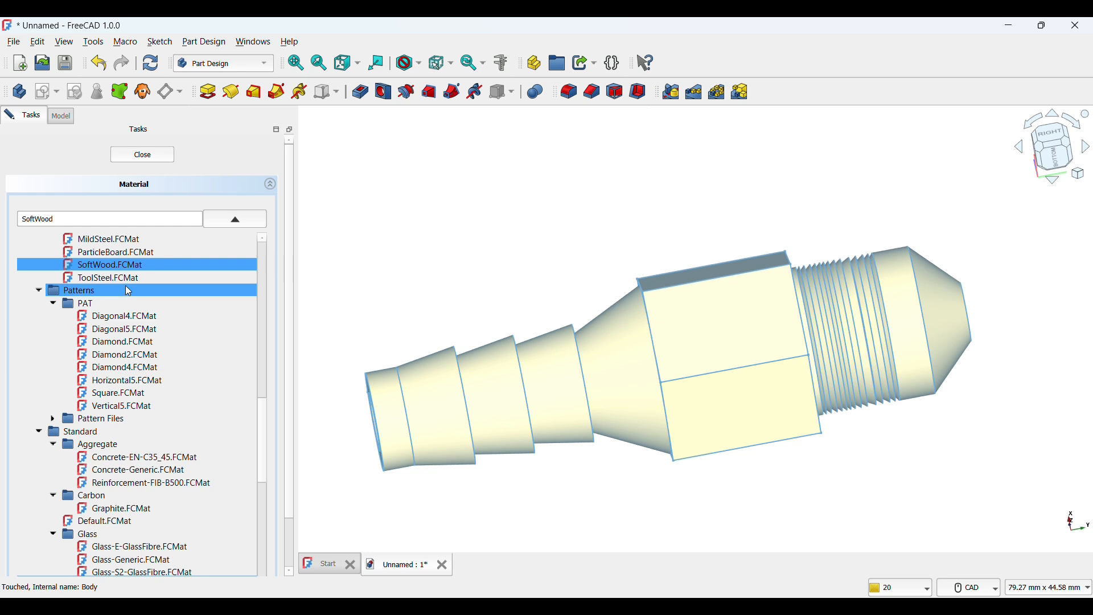
{"action": "left_click", "coordinate": [122, 279]}
- Try the Diamond, Horizontal5 and Vertical5 pattern materials on the body
{"action": "scroll", "coordinate": [123, 279], "scroll_direction": "down", "scroll_amount": 2}
{"action": "left_click", "coordinate": [121, 266]}
{"action": "left_click", "coordinate": [122, 303]}
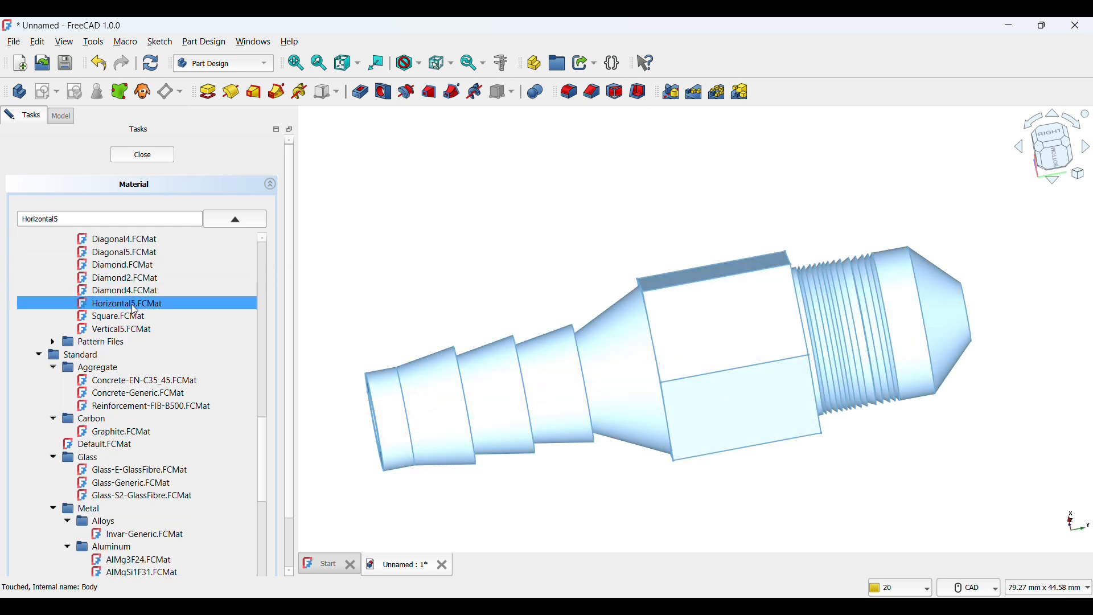
{"action": "left_click", "coordinate": [133, 330]}
- Try the Concrete-Generic, Graphite, Glass-Generic and Glass-S2-GlassFibre materials on the body
{"action": "scroll", "coordinate": [135, 333], "scroll_direction": "down", "scroll_amount": 1}
{"action": "left_click", "coordinate": [137, 351]}
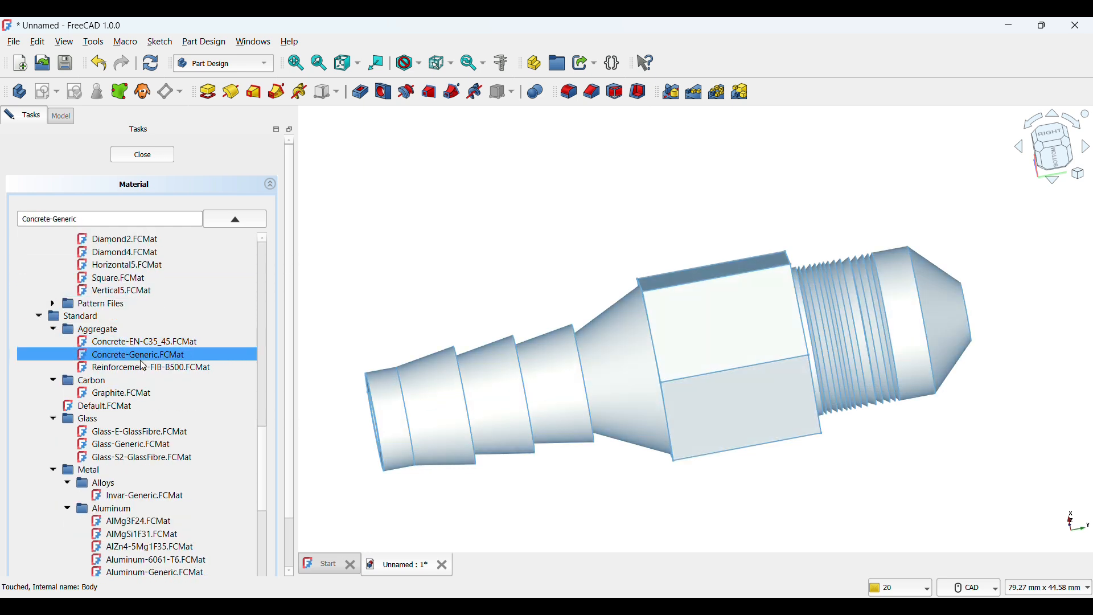
{"action": "scroll", "coordinate": [147, 362], "scroll_direction": "down", "scroll_amount": 2}
{"action": "left_click", "coordinate": [130, 315]}
{"action": "left_click", "coordinate": [143, 367]}
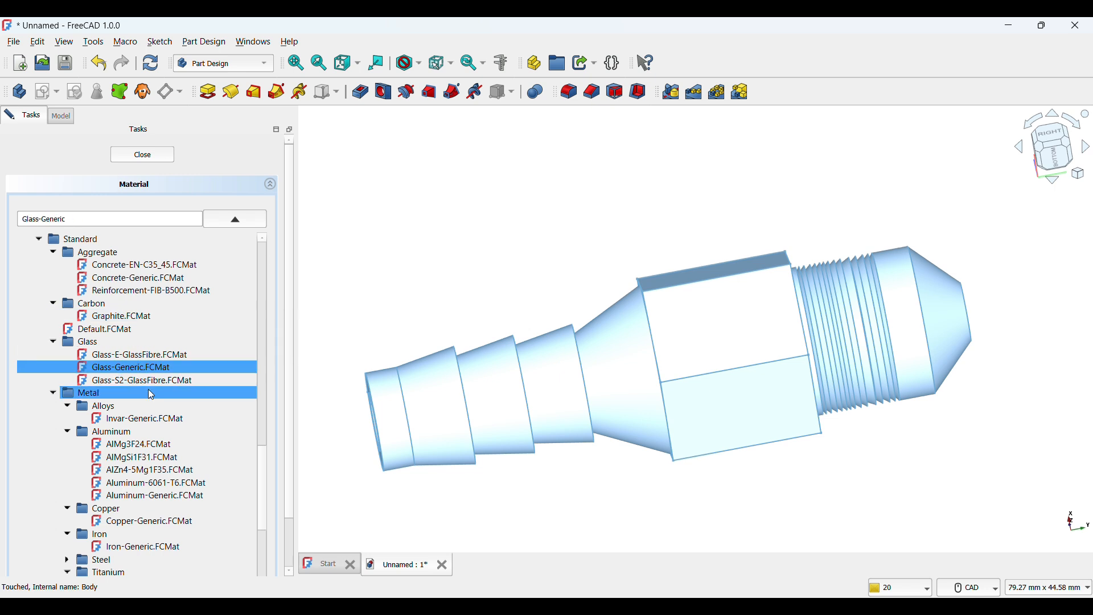
{"action": "left_click", "coordinate": [148, 381]}
- Try the Invar-Generic alloy and the AlMg3F24, AlZn4-5Mg1F35, Aluminum-6061-T6 and Aluminum-Generic materials on the body
{"action": "left_click", "coordinate": [120, 407]}
{"action": "left_click", "coordinate": [138, 421]}
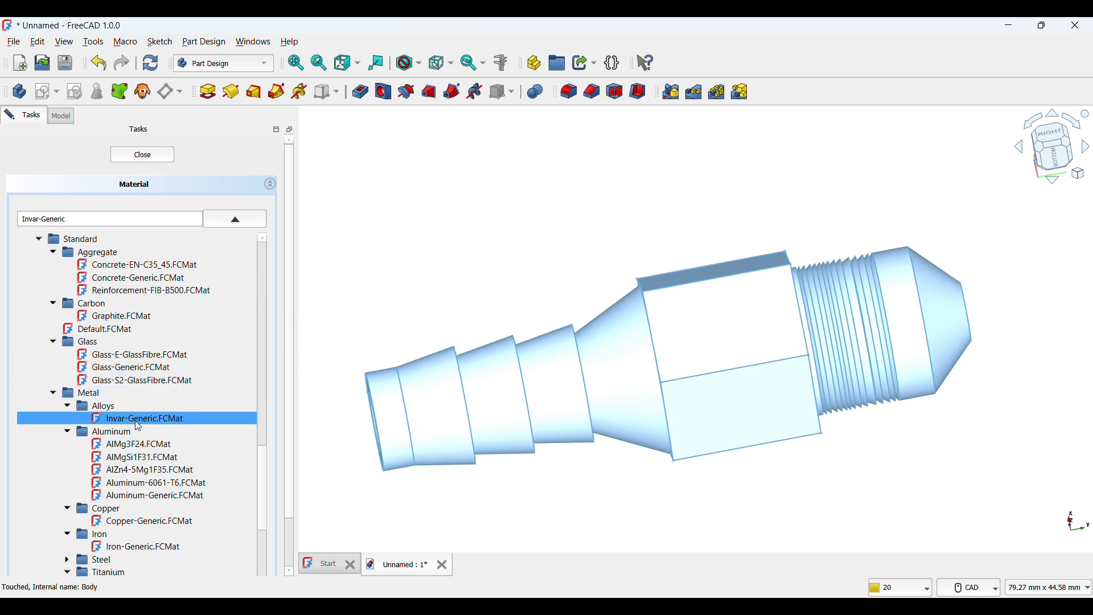
{"action": "left_click", "coordinate": [140, 447]}
{"action": "left_click", "coordinate": [149, 469]}
{"action": "left_click", "coordinate": [149, 482]}
{"action": "left_click", "coordinate": [149, 497]}
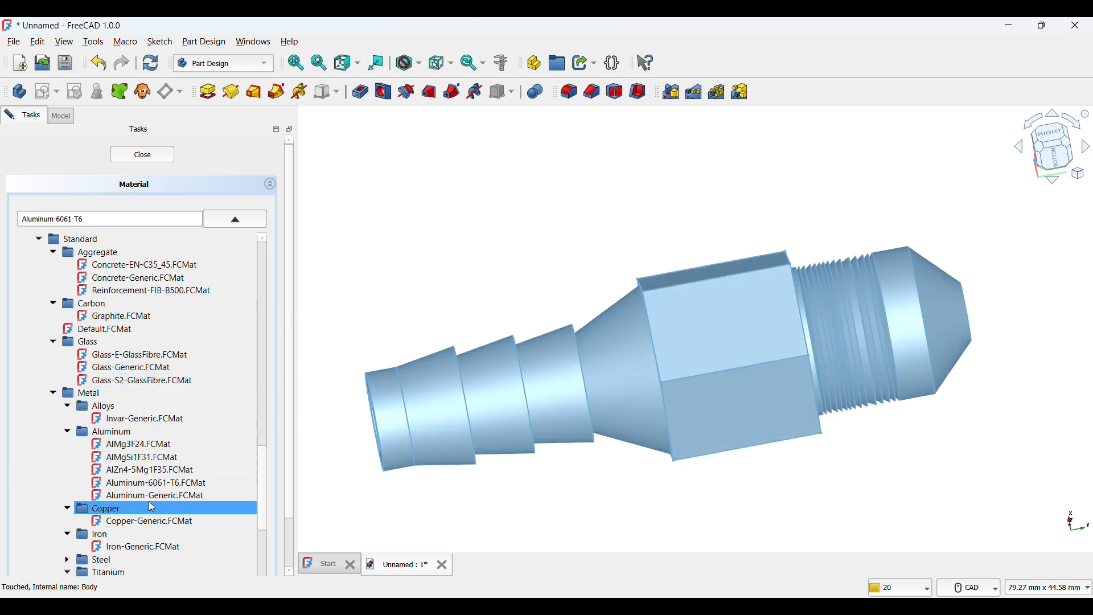
- Try the Copper-Generic, Iron-Generic and Ti-6Al-4V metals on the body
{"action": "left_click", "coordinate": [152, 520]}
{"action": "scroll", "coordinate": [151, 512], "scroll_direction": "down", "scroll_amount": 2}
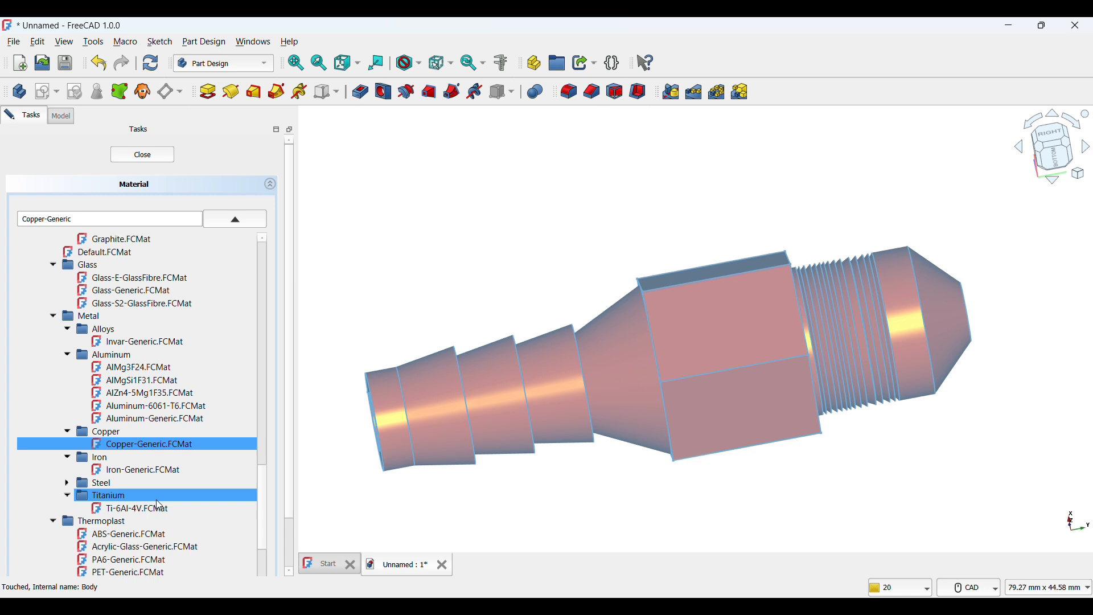
{"action": "left_click", "coordinate": [157, 471]}
{"action": "left_click", "coordinate": [137, 508]}
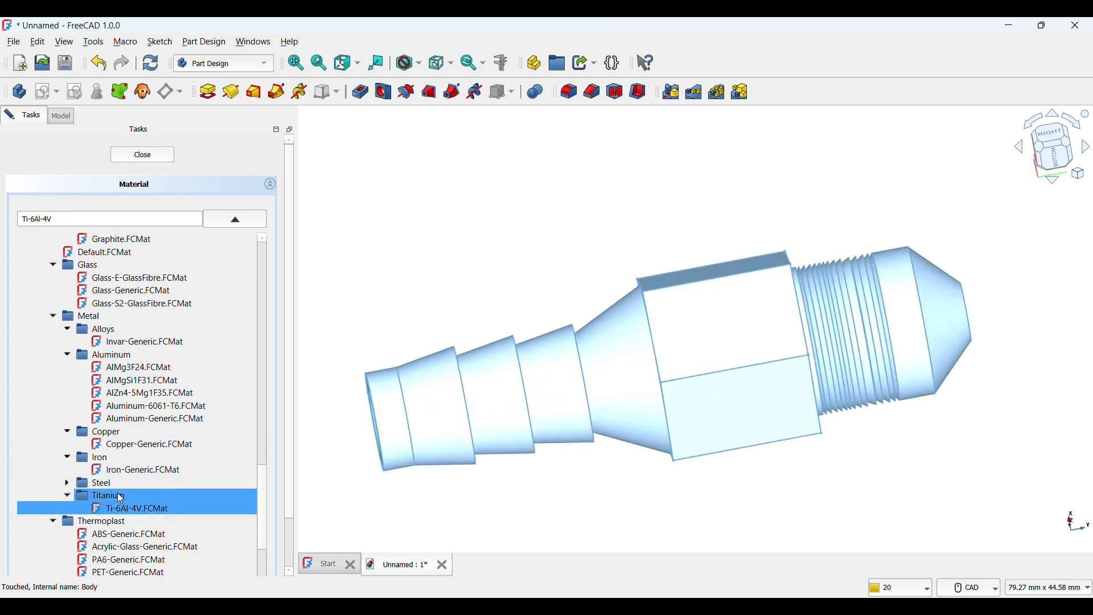
- Try the PA6, PET, PLA, PP, PTFE and PVC generic thermoplast materials on the body
{"action": "scroll", "coordinate": [97, 479], "scroll_direction": "down", "scroll_amount": 2}
{"action": "left_click", "coordinate": [101, 485]}
{"action": "left_click", "coordinate": [104, 496]}
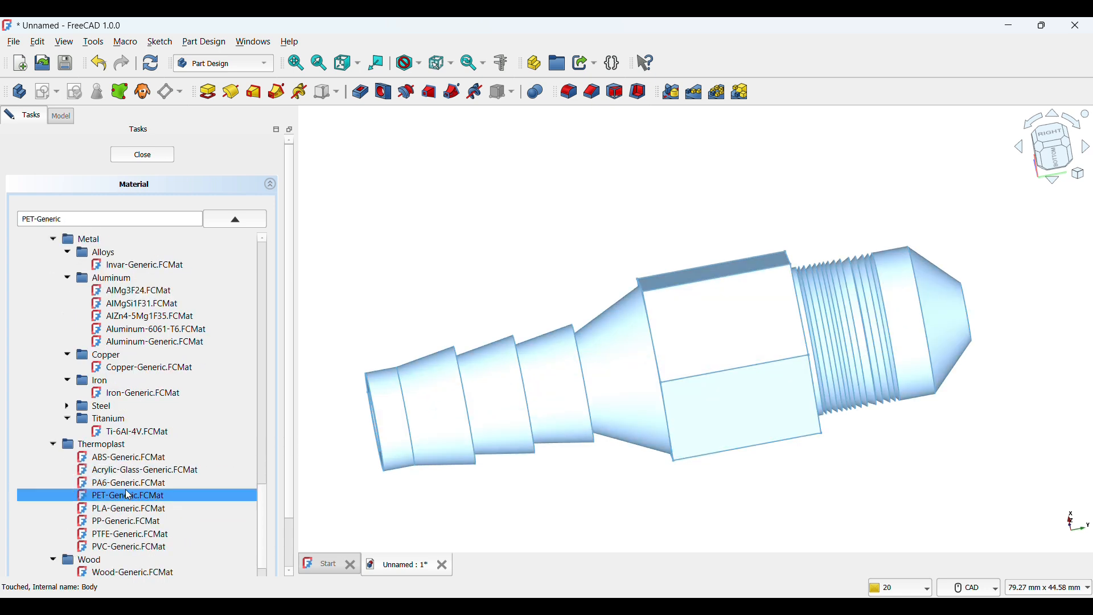
{"action": "left_click", "coordinate": [129, 507]}
{"action": "left_click", "coordinate": [128, 520]}
{"action": "left_click", "coordinate": [128, 533]}
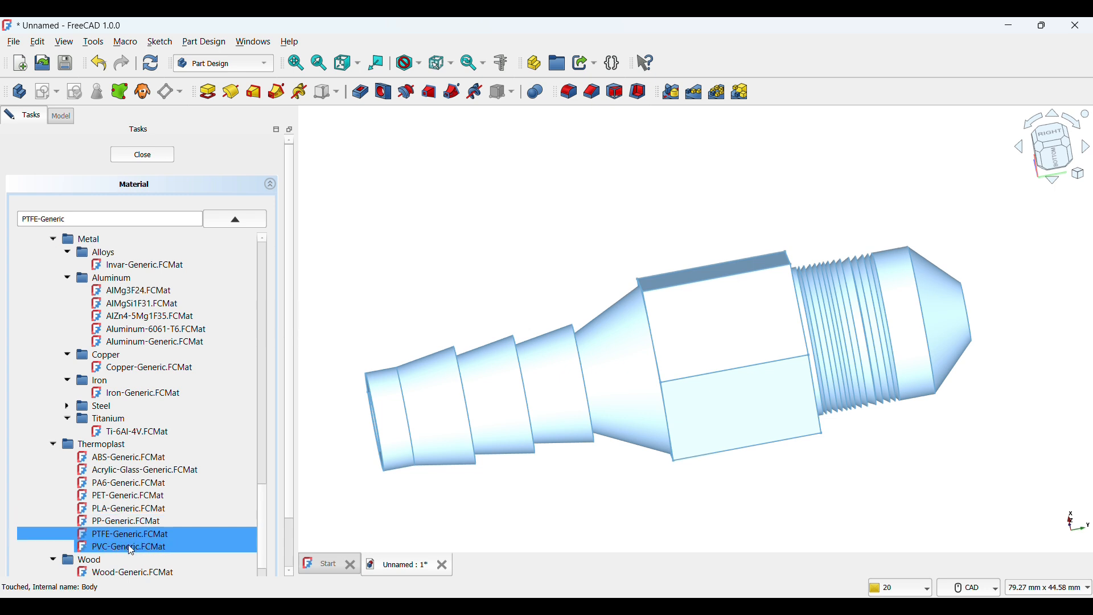
{"action": "left_click", "coordinate": [128, 544]}
- Try the Wood-Generic material and the Test Material on the body
{"action": "scroll", "coordinate": [128, 544], "scroll_direction": "down", "scroll_amount": 3}
{"action": "left_click", "coordinate": [128, 478]}
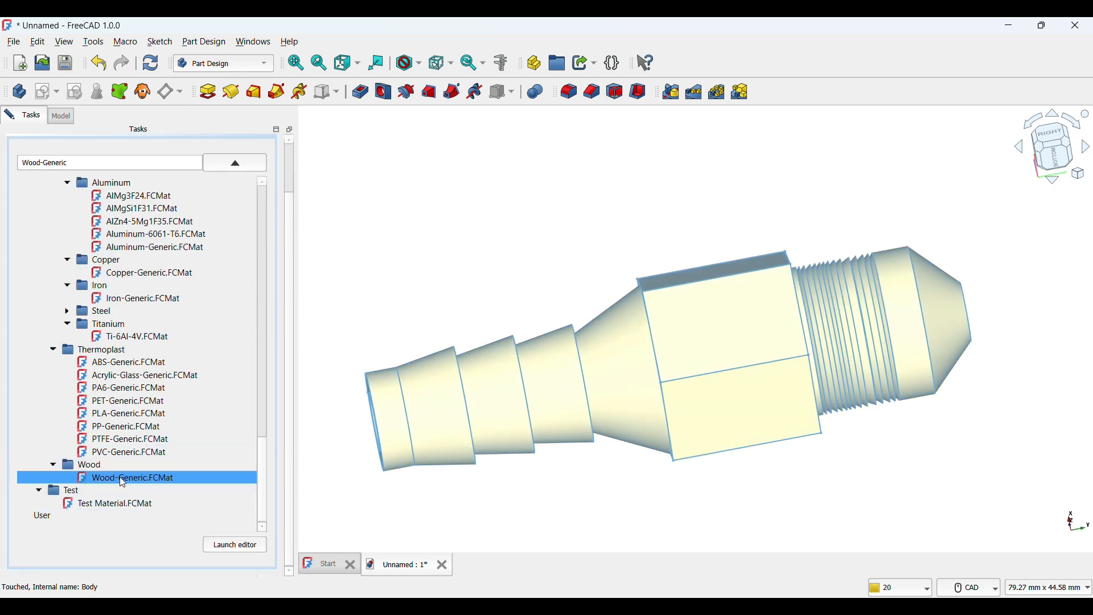
{"action": "left_click", "coordinate": [39, 490]}
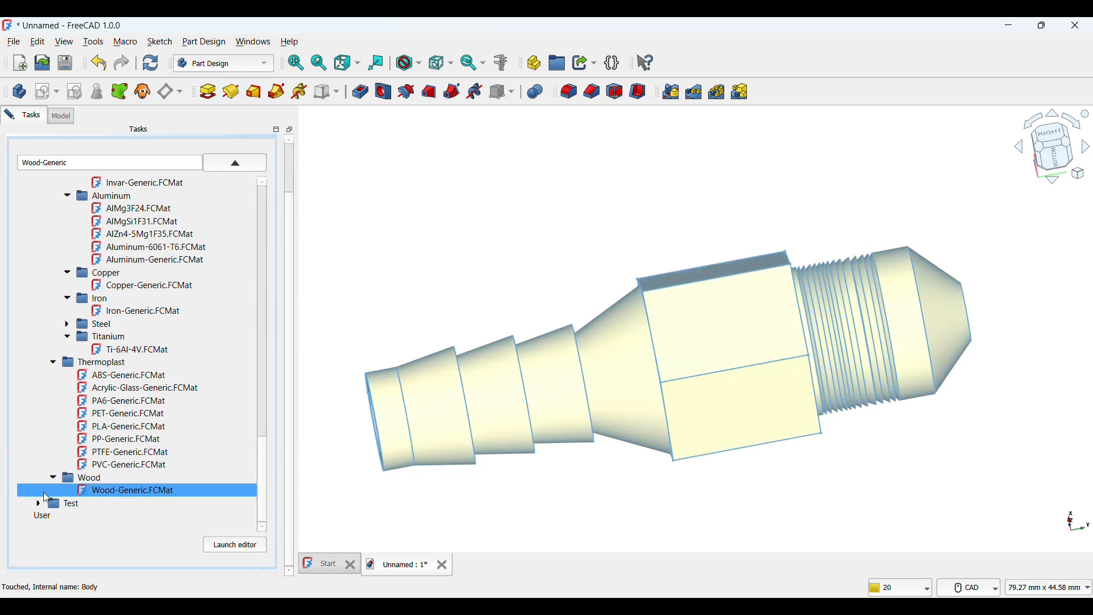
{"action": "left_click", "coordinate": [39, 502]}
{"action": "left_click", "coordinate": [109, 516]}
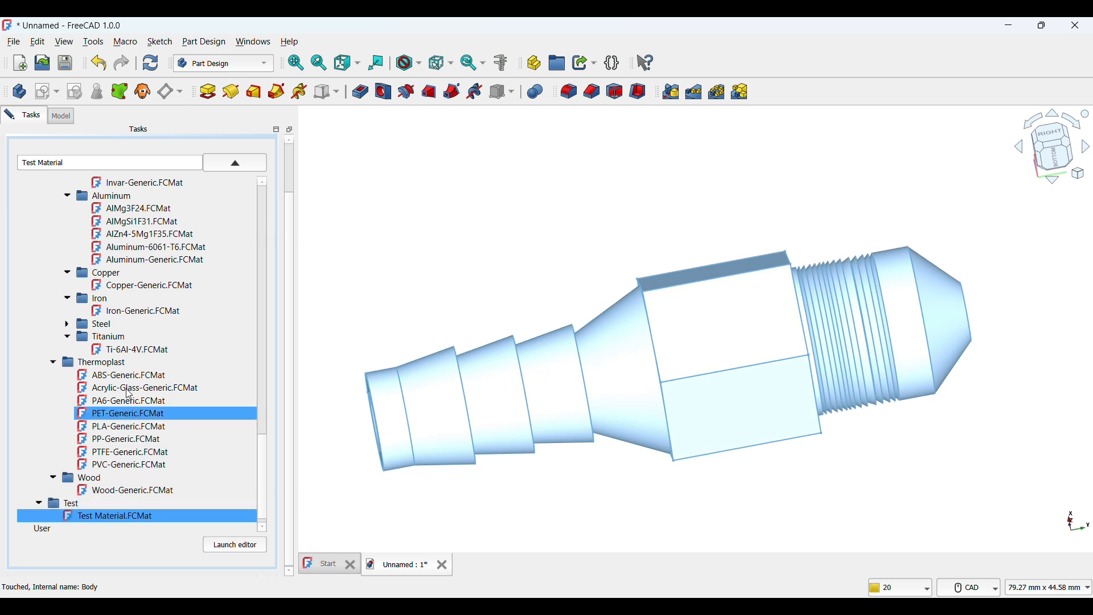
- Assign the standard Default material to the body and clear the selection
{"action": "left_click", "coordinate": [130, 289]}
{"action": "left_click", "coordinate": [385, 251]}
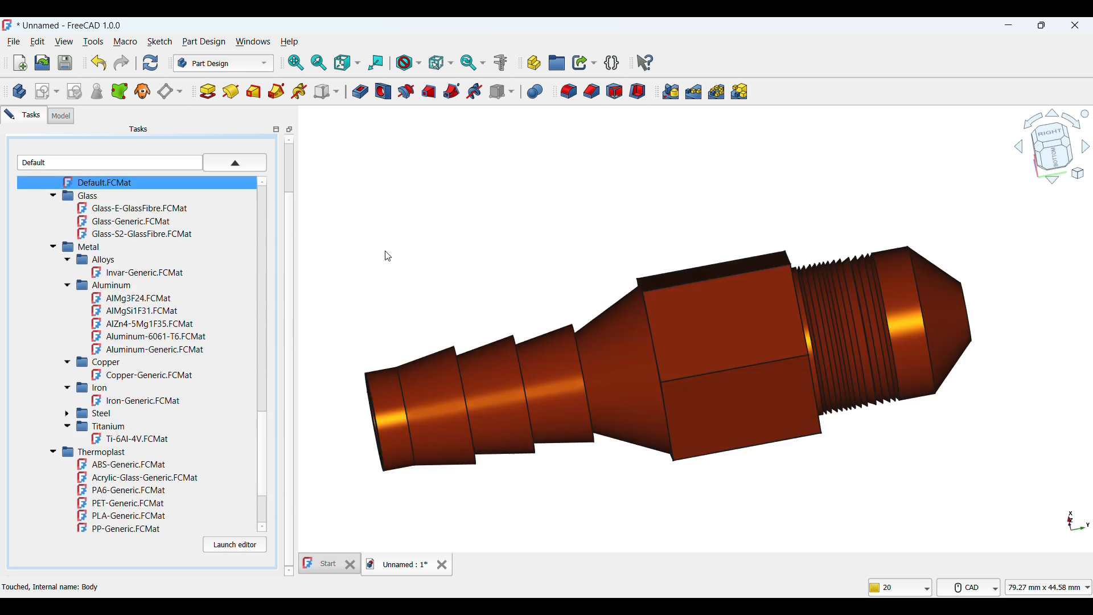
{"action": "scroll", "coordinate": [545, 299], "scroll_direction": "up", "scroll_amount": 1}
{"action": "scroll", "coordinate": [553, 293], "scroll_direction": "down", "scroll_amount": 1}
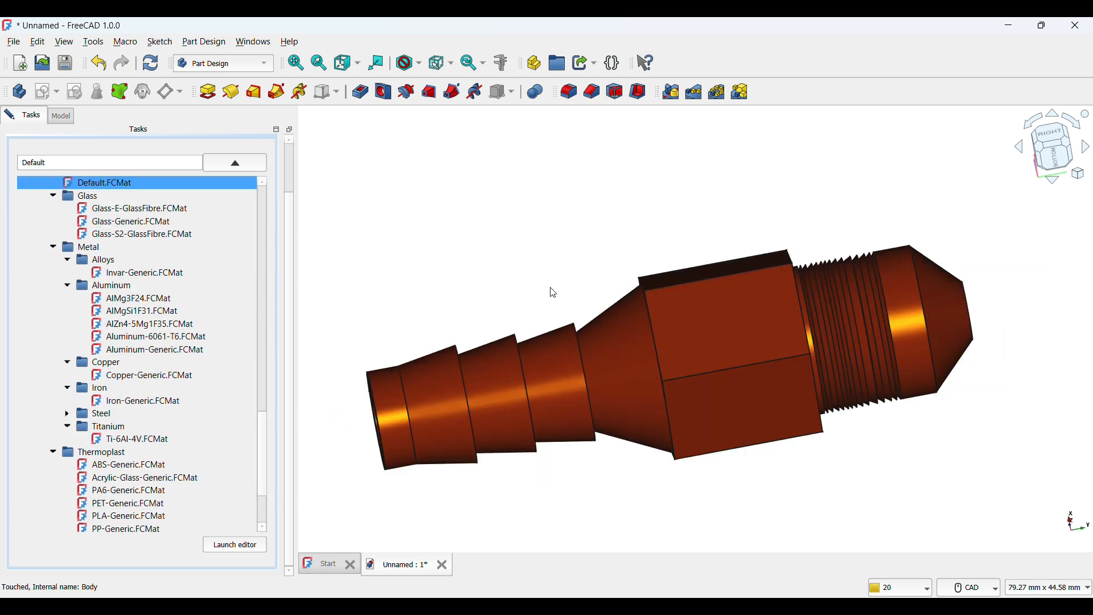
- Examine the finished fitting and its hexagonal flats from an oblique angle with the model tree shown
{"action": "right_click", "coordinate": [594, 250]}
{"action": "left_click", "coordinate": [565, 168]}
{"action": "middle_click", "coordinate": [565, 168]}
{"action": "mouse_move", "coordinate": [568, 165]}
{"action": "middle_mouse_down"}
{"action": "mouse_move", "coordinate": [571, 180]}
{"action": "mouse_move", "coordinate": [510, 160]}
{"action": "mouse_move", "coordinate": [573, 197]}
{"action": "mouse_move", "coordinate": [507, 202]}
{"action": "mouse_move", "coordinate": [522, 252]}
{"action": "mouse_move", "coordinate": [612, 300]}
{"action": "middle_mouse_up"}
{"action": "scroll", "coordinate": [489, 210], "scroll_direction": "up", "scroll_amount": 1}
{"action": "scroll", "coordinate": [612, 300], "scroll_direction": "down", "scroll_amount": 1}
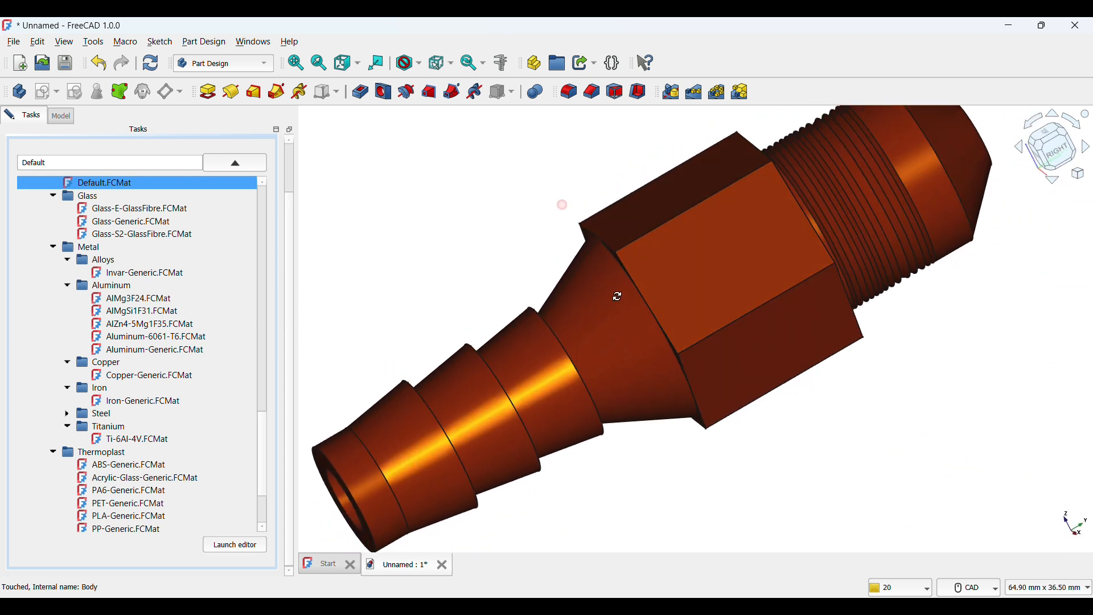
{"action": "scroll", "coordinate": [612, 301], "scroll_direction": "down", "scroll_amount": 1}
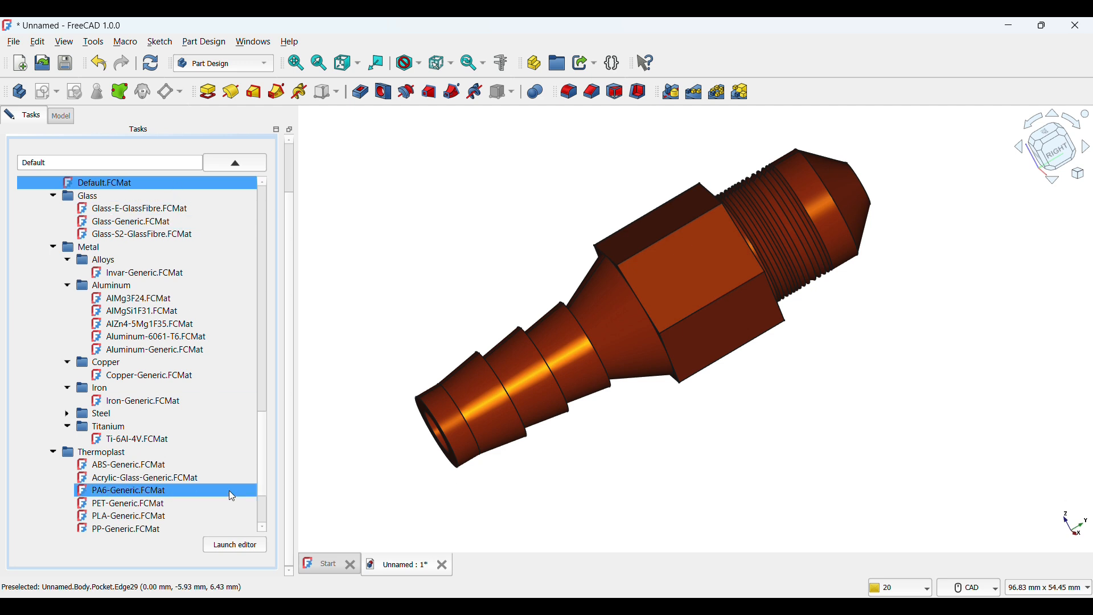
{"action": "left_click", "coordinate": [68, 116]}
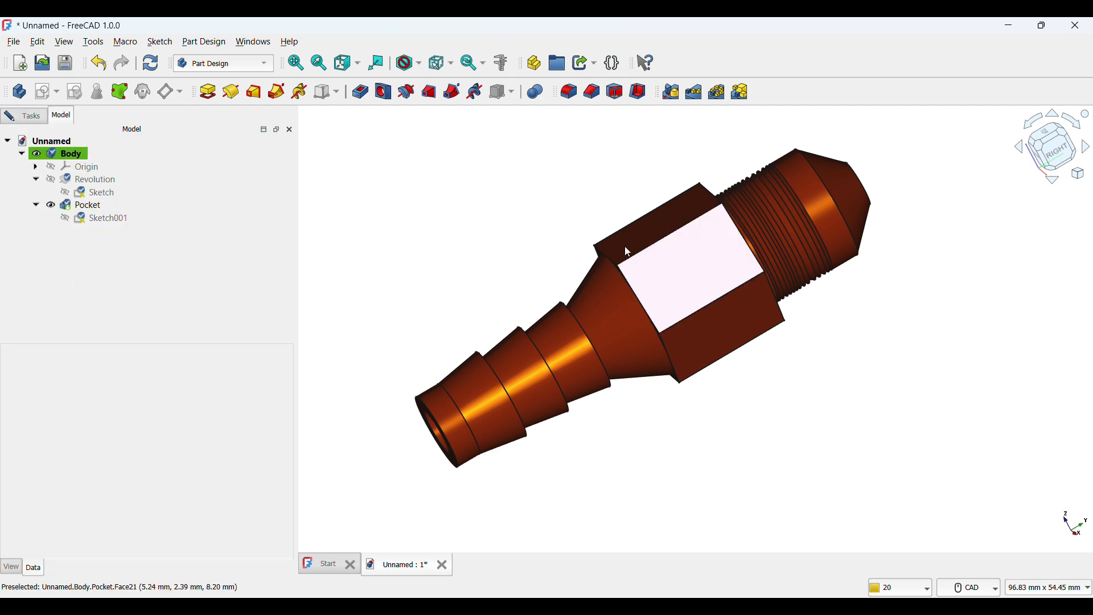
{"action": "left_click", "coordinate": [690, 285]}
{"action": "left_click", "coordinate": [470, 216]}
{"action": "mouse_move", "coordinate": [559, 156]}
{"action": "middle_mouse_down"}
{"action": "mouse_move", "coordinate": [537, 170]}
{"action": "mouse_move", "coordinate": [588, 146]}
{"action": "mouse_move", "coordinate": [594, 165]}
{"action": "mouse_move", "coordinate": [572, 162]}
{"action": "middle_mouse_up"}
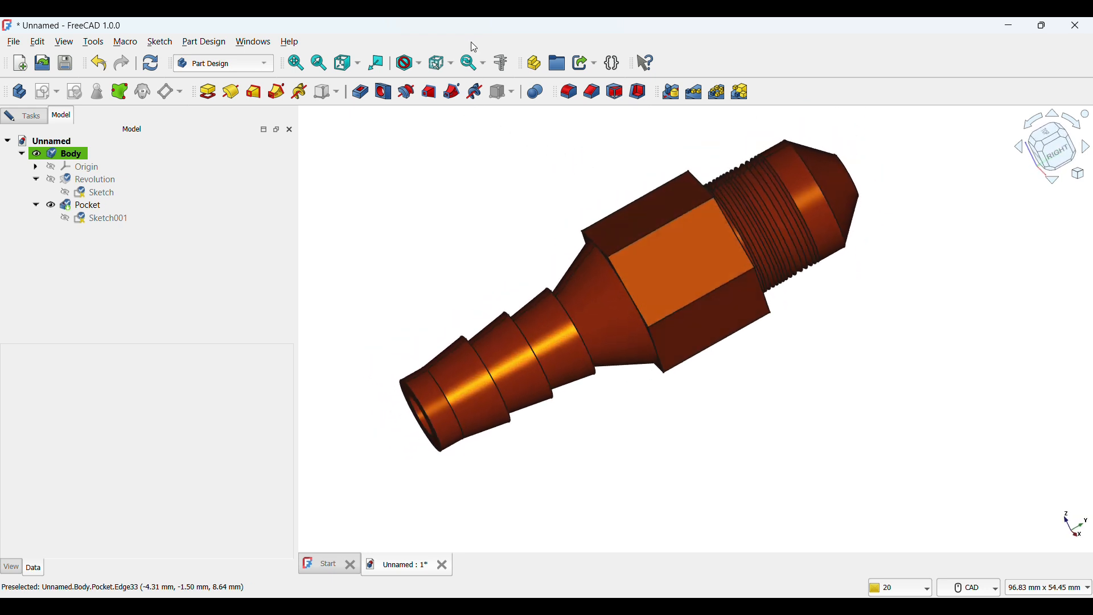
- Save the document as a FreeCAD file named nozzle in the Pictures folder
{"action": "left_click", "coordinate": [16, 43]}
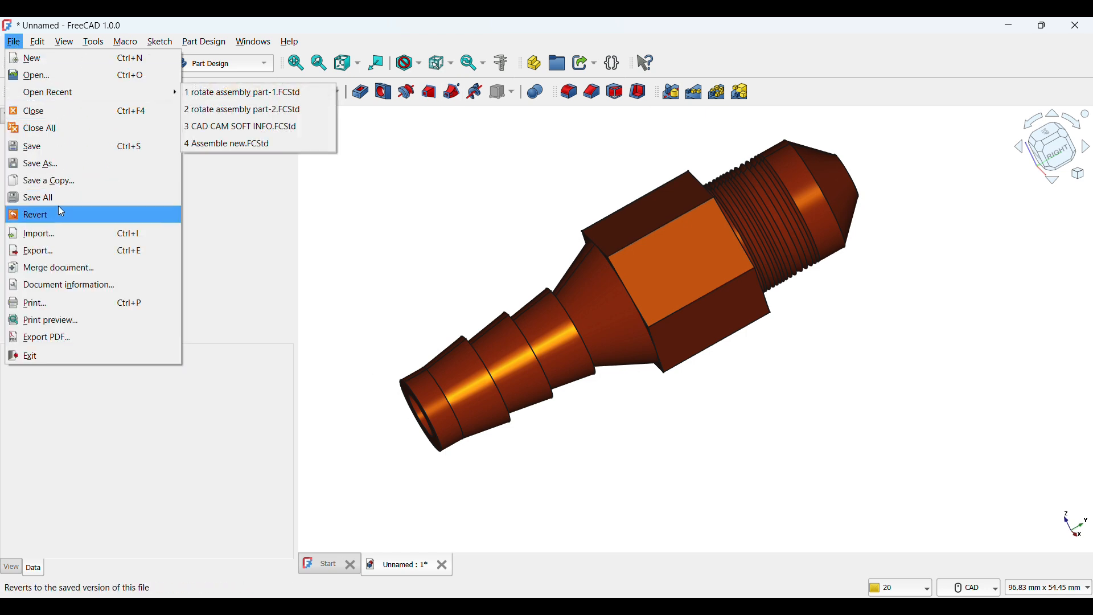
{"action": "left_click", "coordinate": [74, 164]}
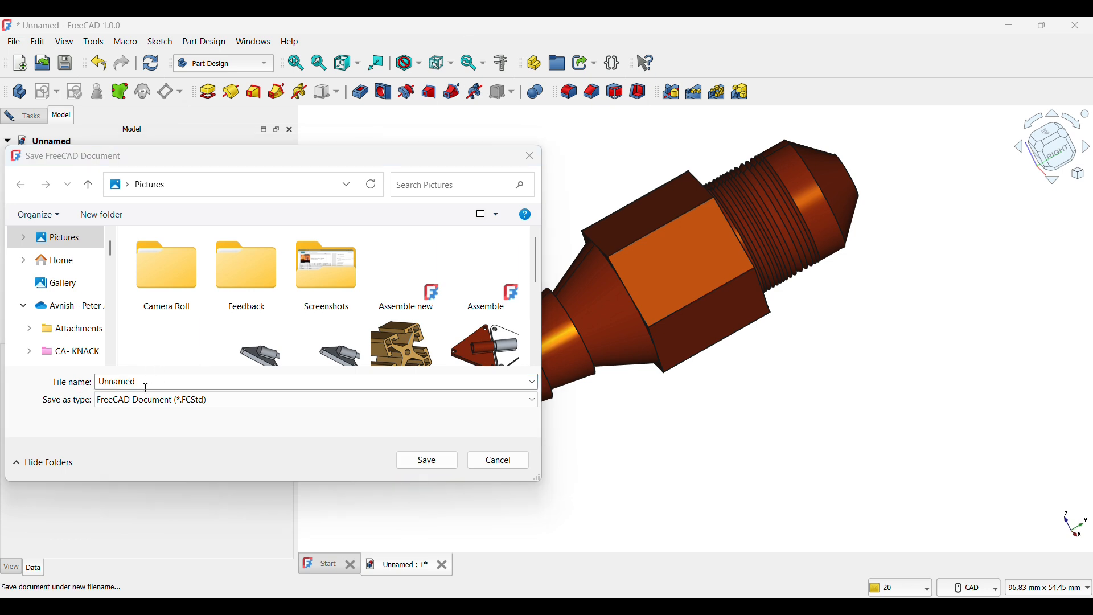
{"action": "left_click", "coordinate": [74, 389]}
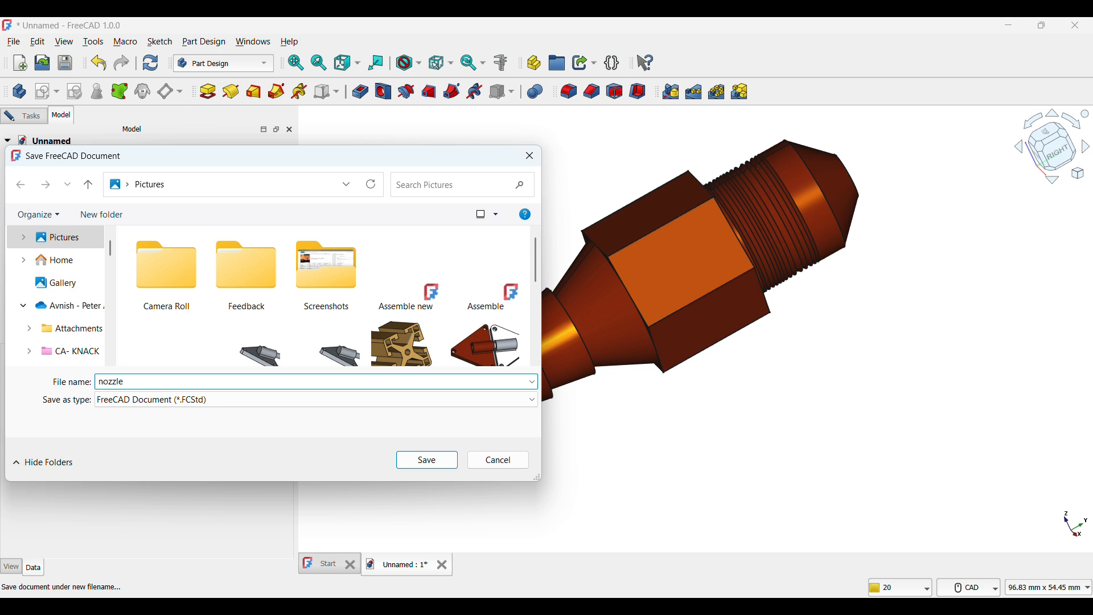
{"action": "left_click", "coordinate": [438, 463]}
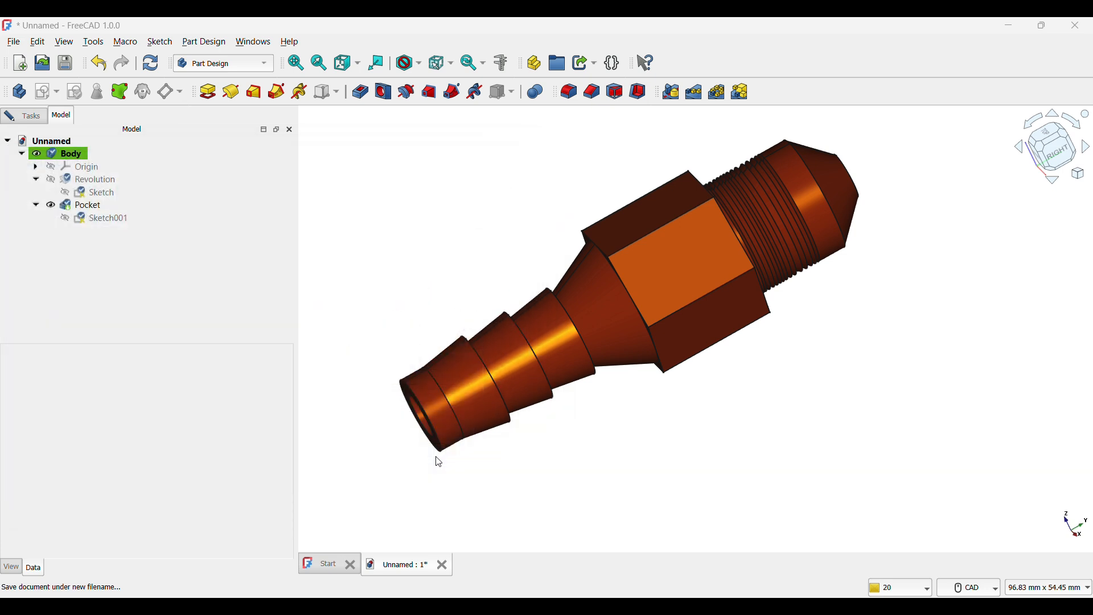